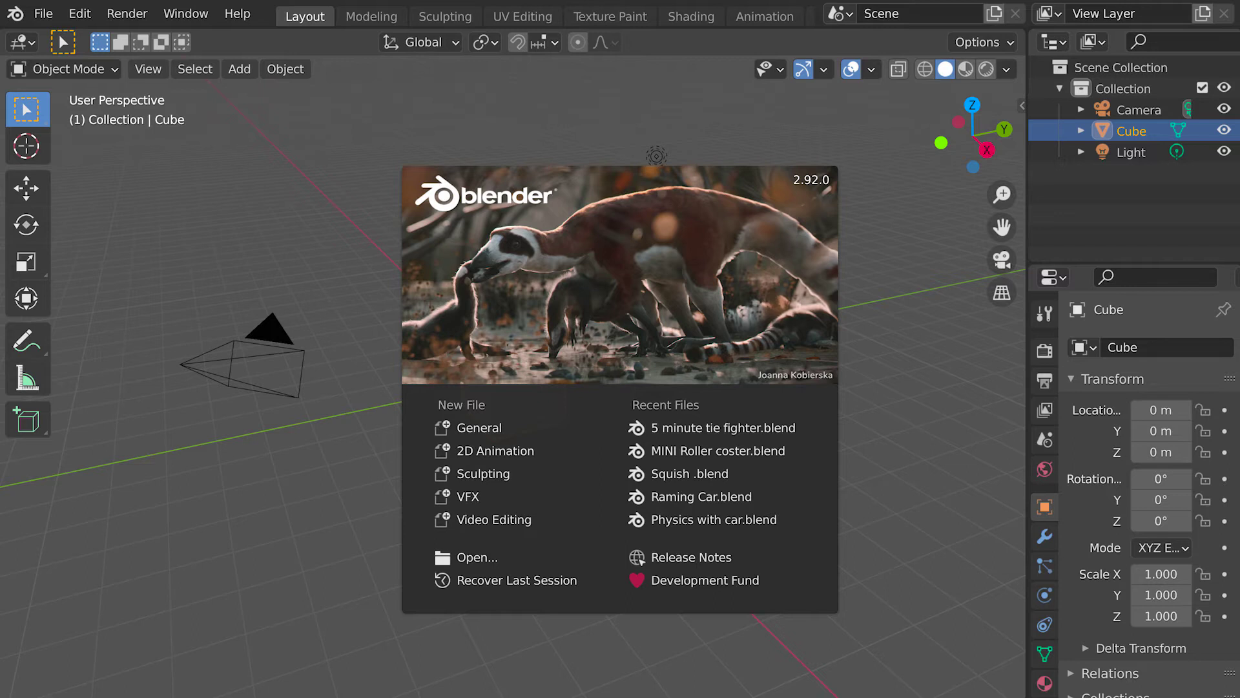
Delete the default cube and add a UV sphere at the origin
{"action": "key", "text": "x"}
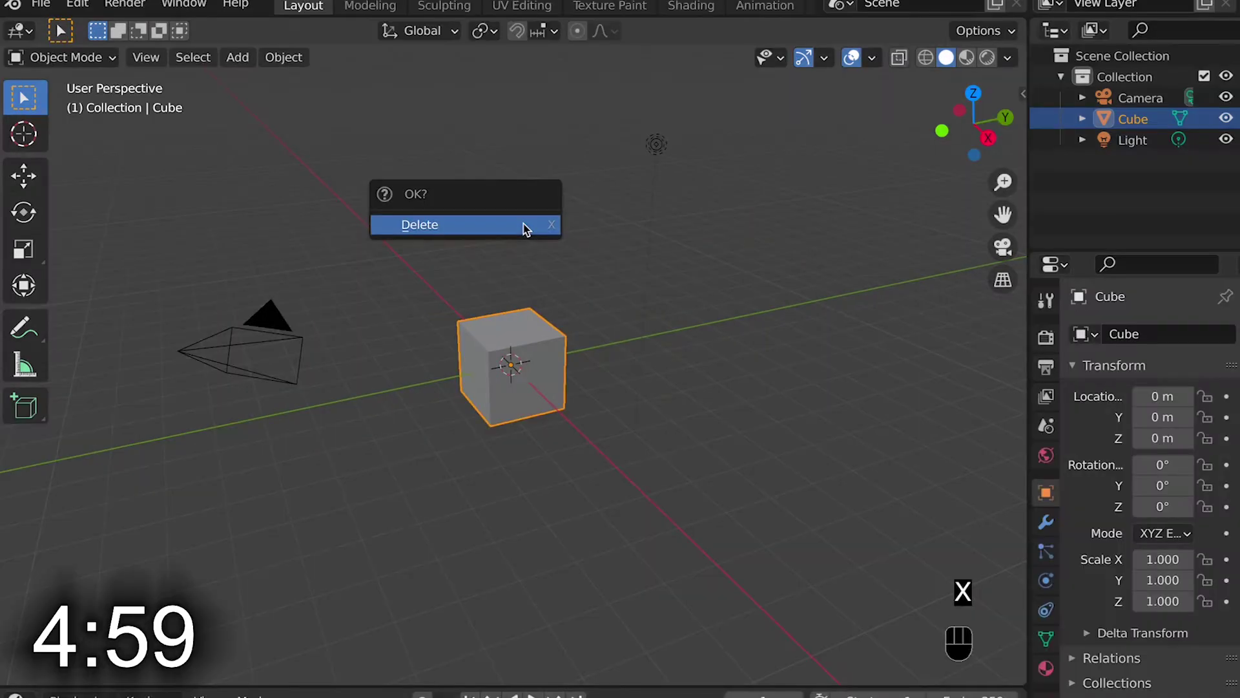
{"action": "left_click", "coordinate": [523, 224]}
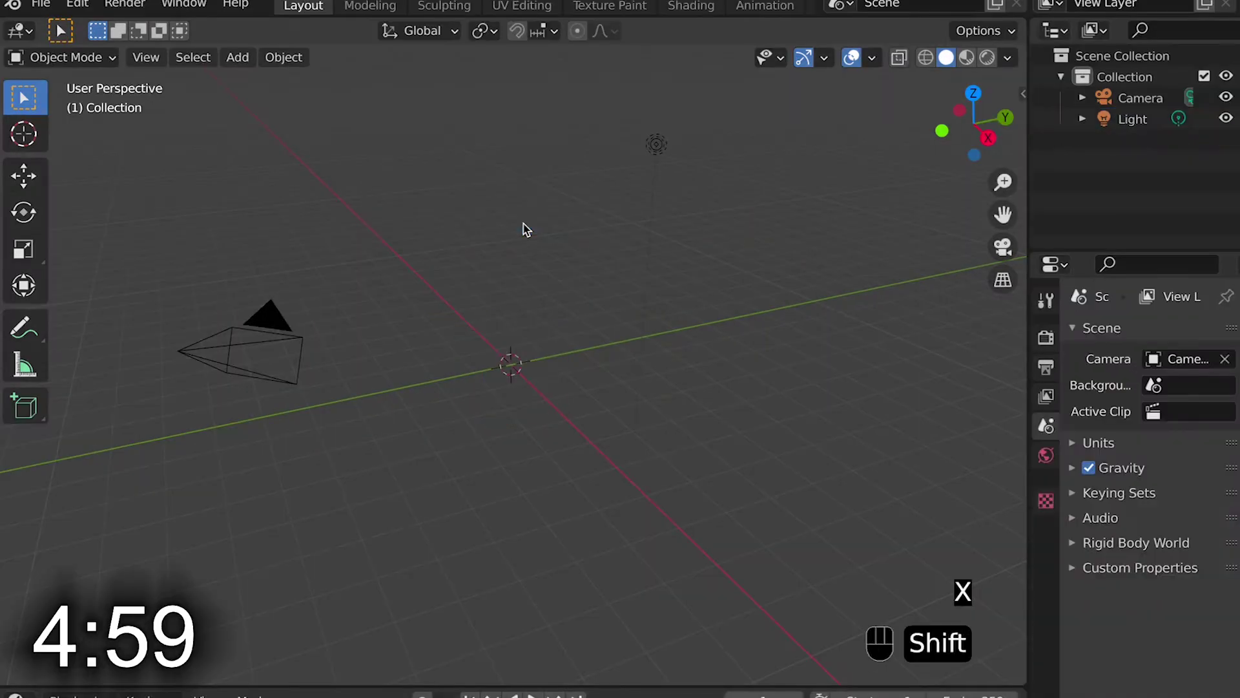
{"action": "key", "text": "shift+a"}
{"action": "mouse_move", "coordinate": [523, 223]}
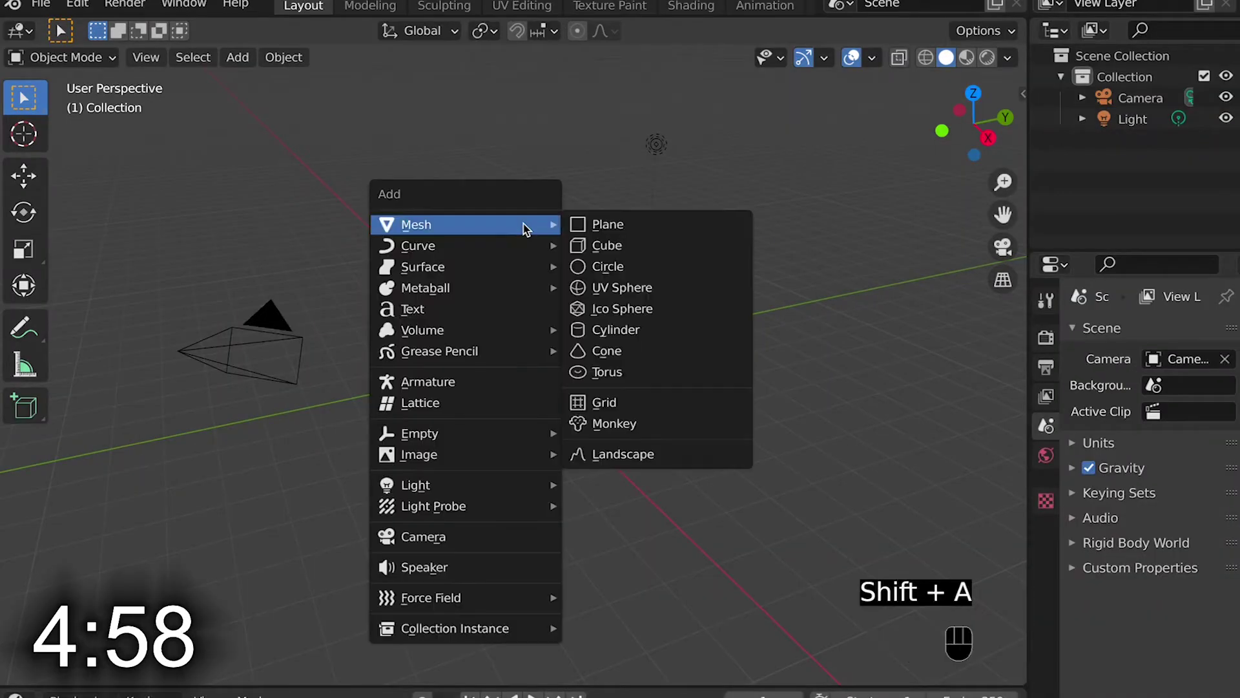
{"action": "left_click", "coordinate": [591, 291]}
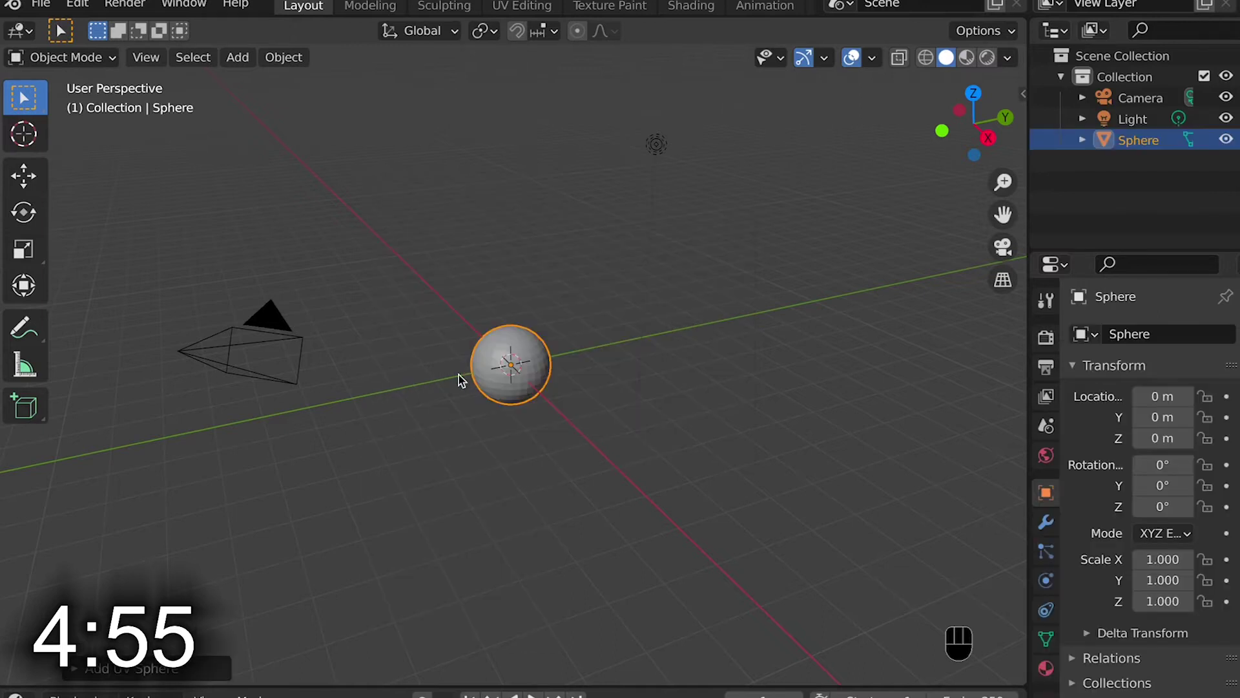
In top view, select the sphere's vertices on the positive Y side and delete them, leaving a half sphere
{"action": "key", "text": "super"}
{"action": "key", "text": "y"}
{"action": "key", "text": "KP_6"}
{"action": "key", "text": "KP_7"}
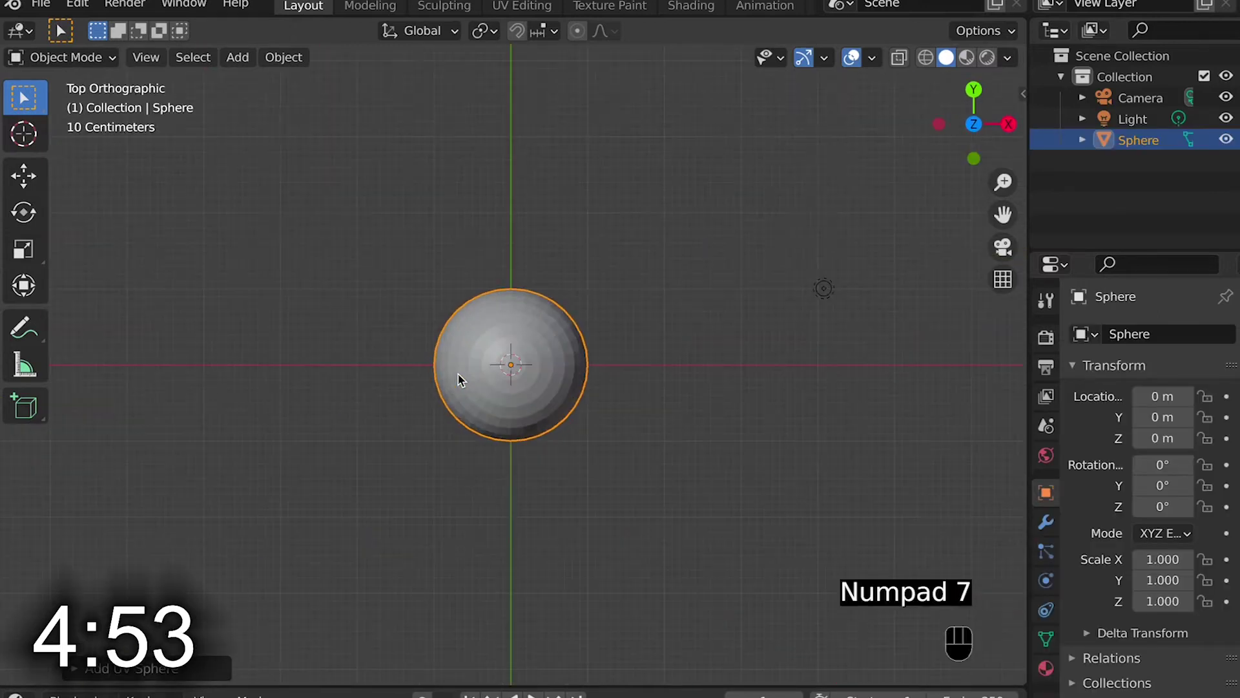
{"action": "key", "text": "Tab"}
{"action": "scroll", "coordinate": [236, 184], "scroll_direction": "up", "scroll_amount": 4}
{"action": "key", "text": "shift+z"}
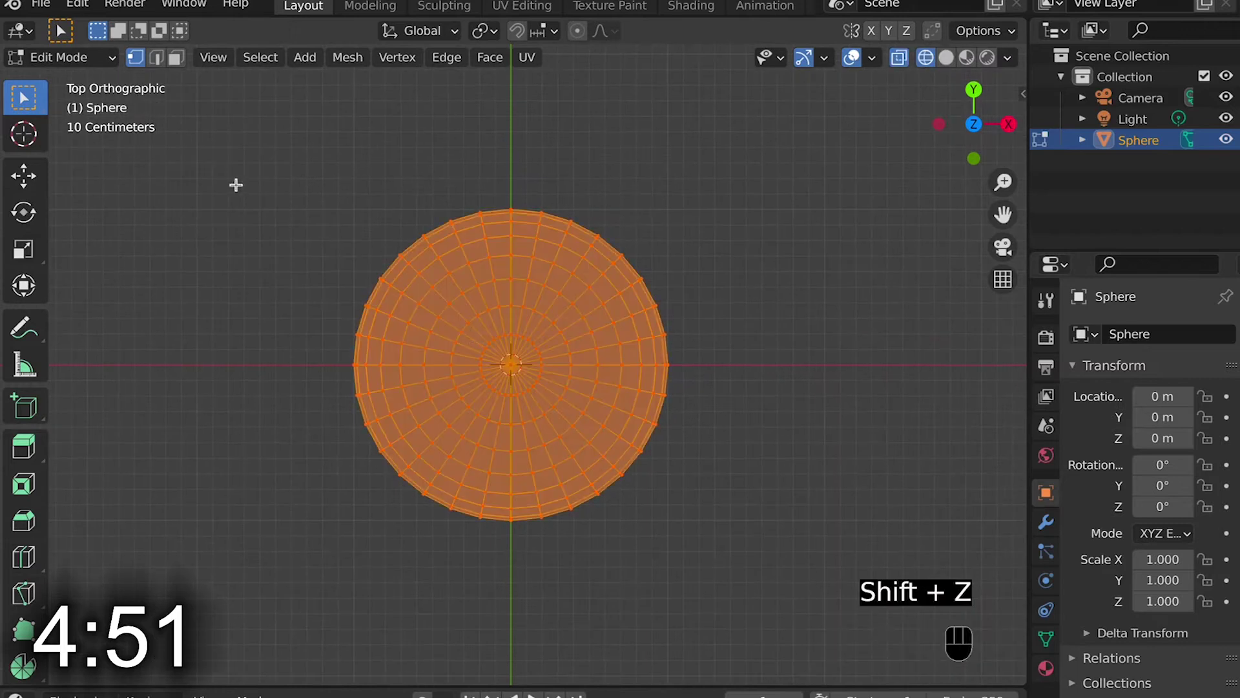
{"action": "left_click_drag", "start_coordinate": [225, 140], "coordinate": [717, 360]}
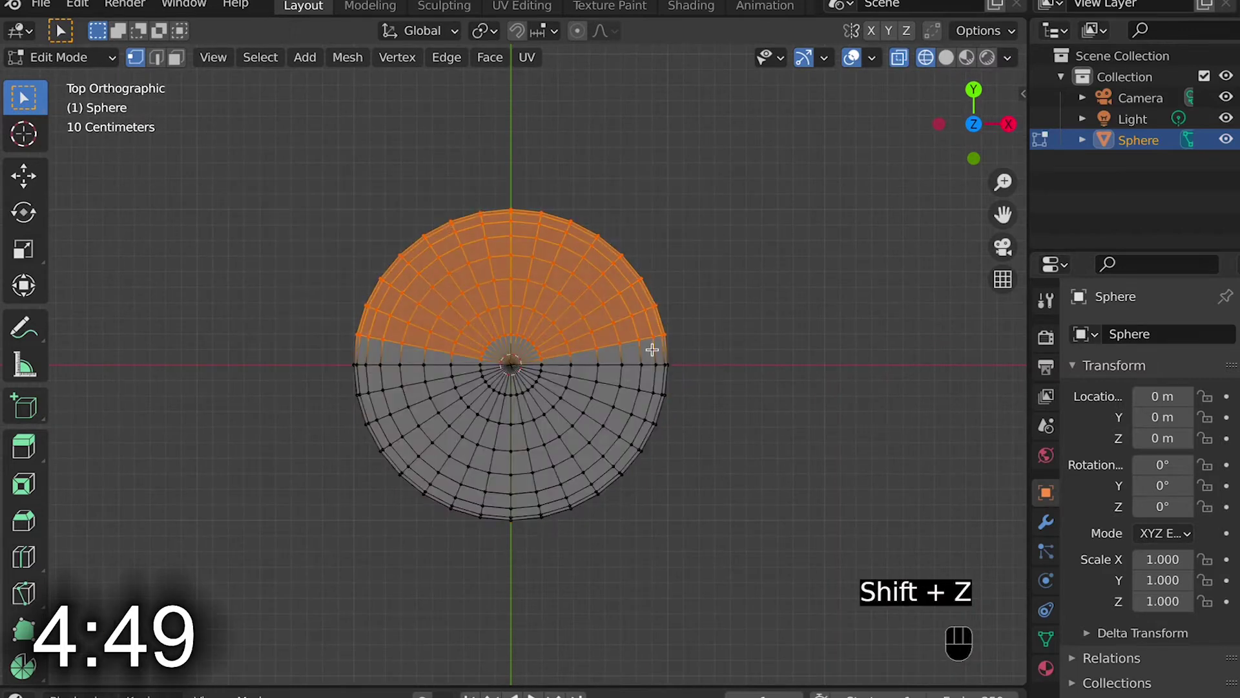
{"action": "key", "text": "x"}
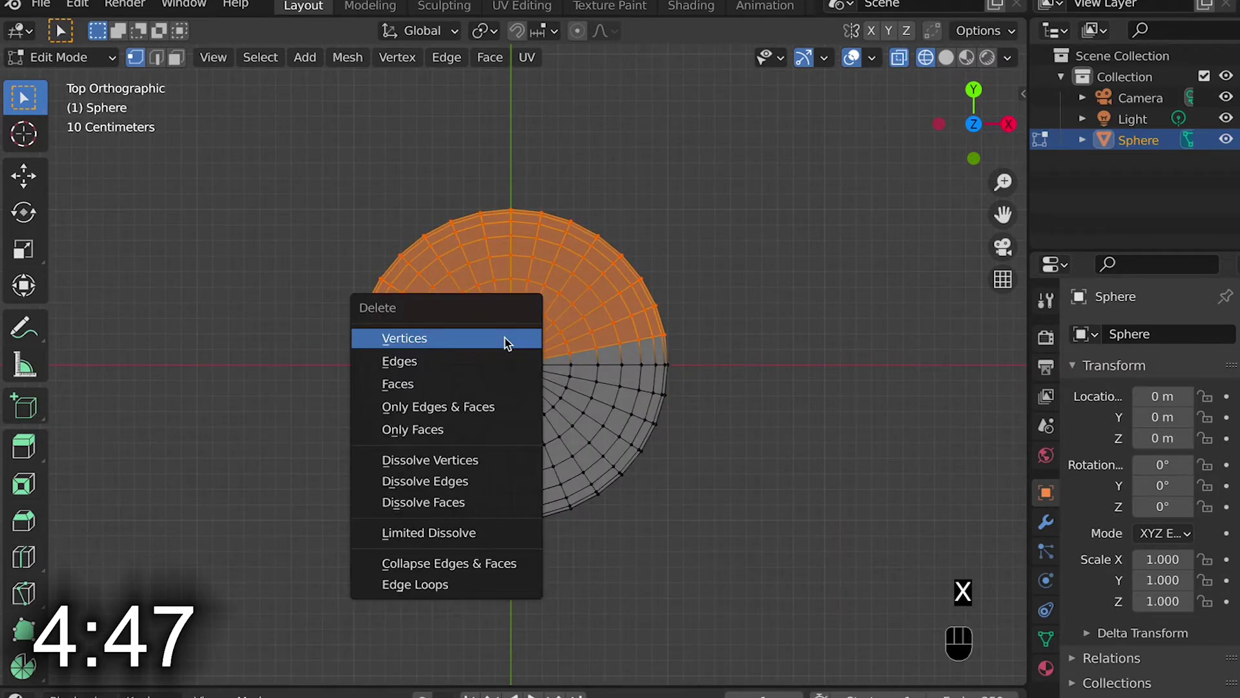
{"action": "left_click", "coordinate": [503, 337]}
{"action": "key", "text": "shift+z"}
{"action": "middle_click_drag", "start_coordinate": [504, 337], "coordinate": [506, 343]}
{"action": "key", "text": "Tab"}
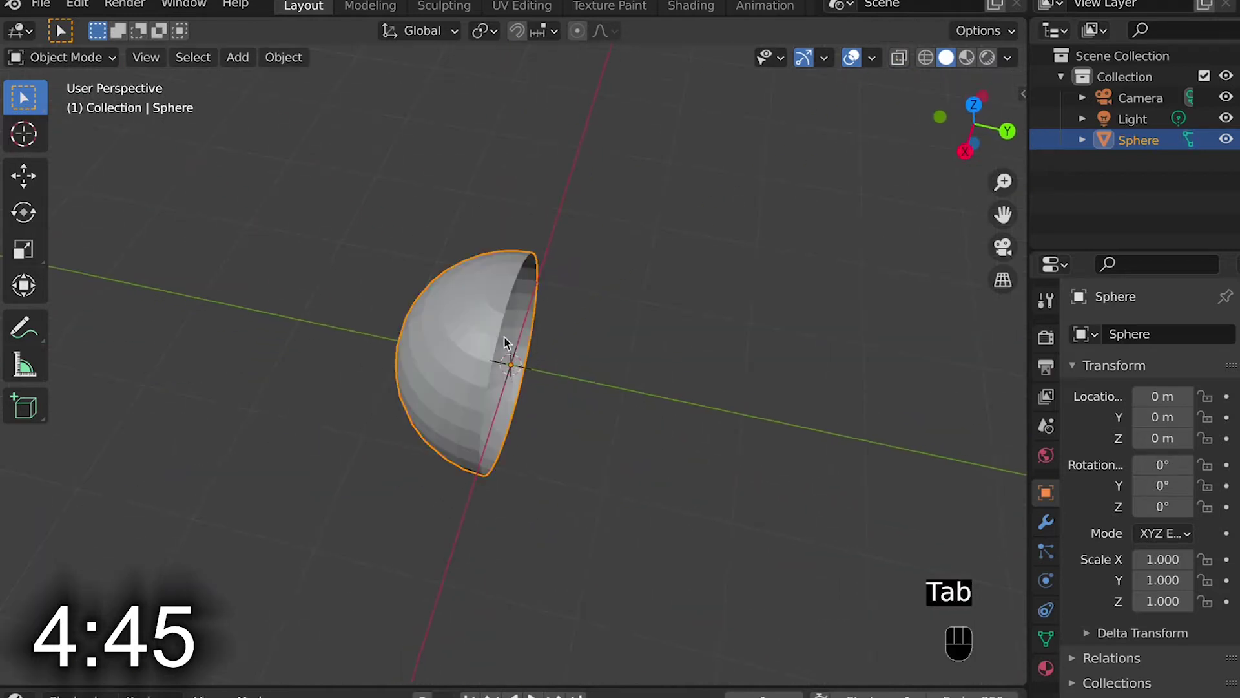
Add a Mirror modifier to the half sphere, mirroring on the Y axis only, and enter Edit Mode
{"action": "left_click", "coordinate": [1045, 522]}
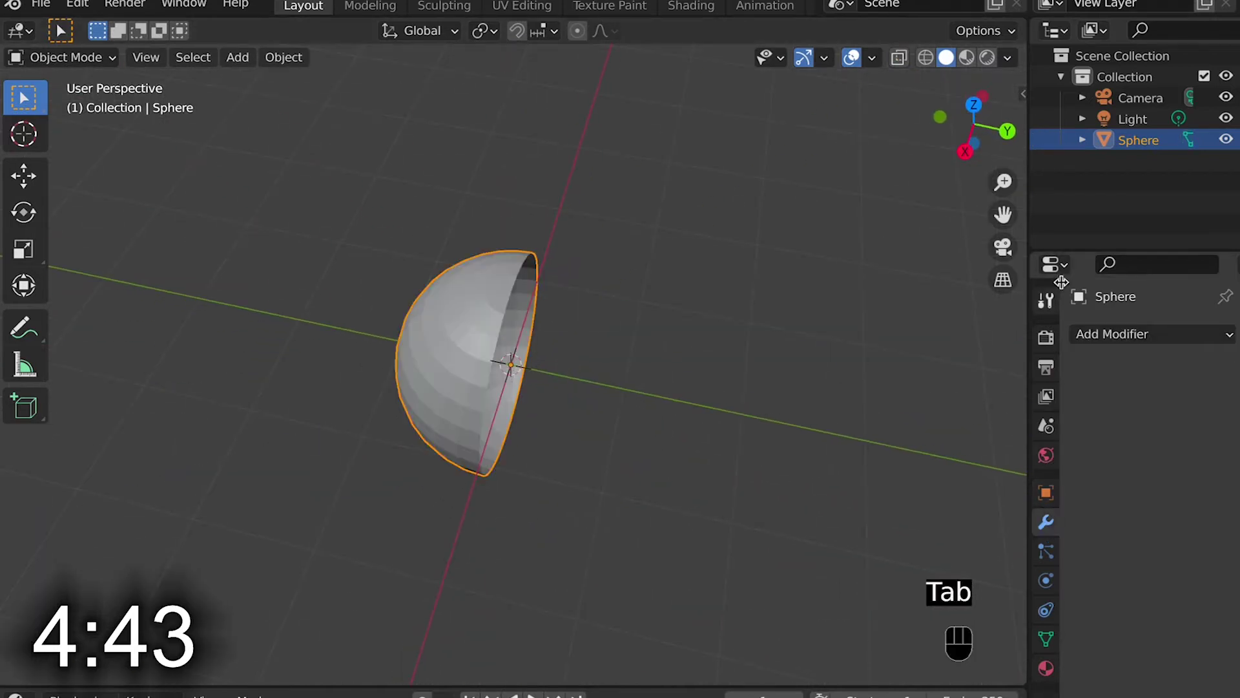
{"action": "left_click", "coordinate": [1113, 333]}
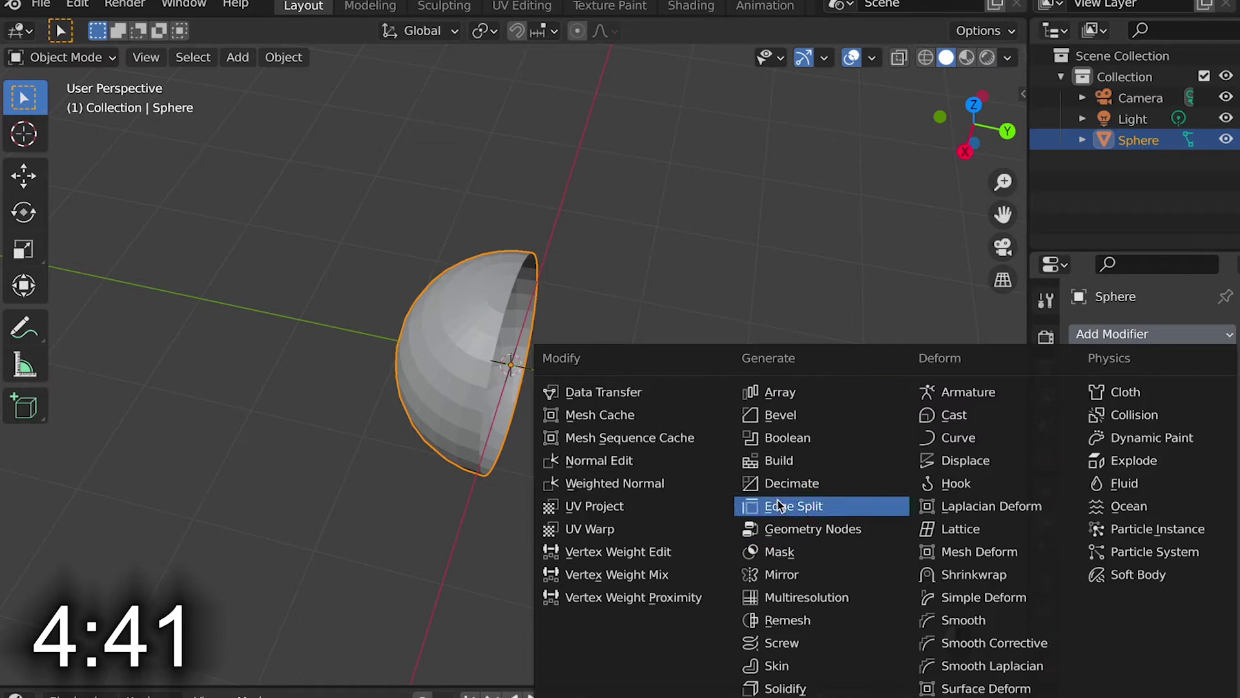
{"action": "left_click", "coordinate": [785, 576]}
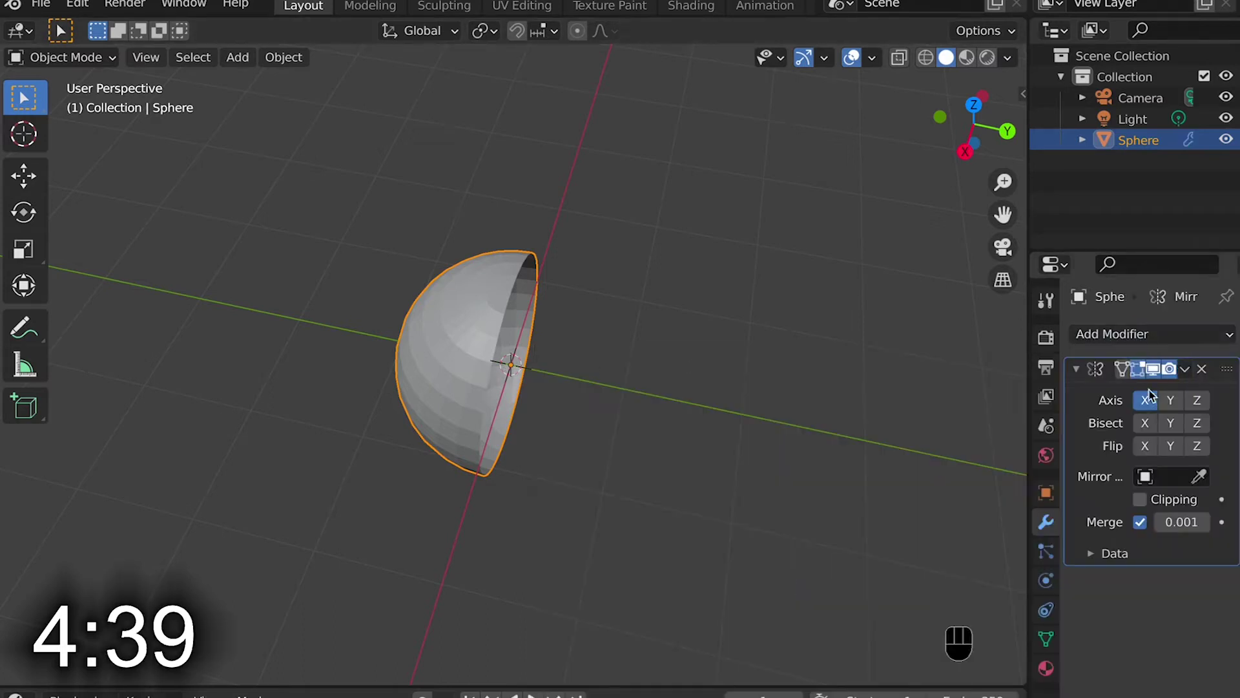
{"action": "left_click", "coordinate": [1171, 401]}
{"action": "key", "text": "Tab"}
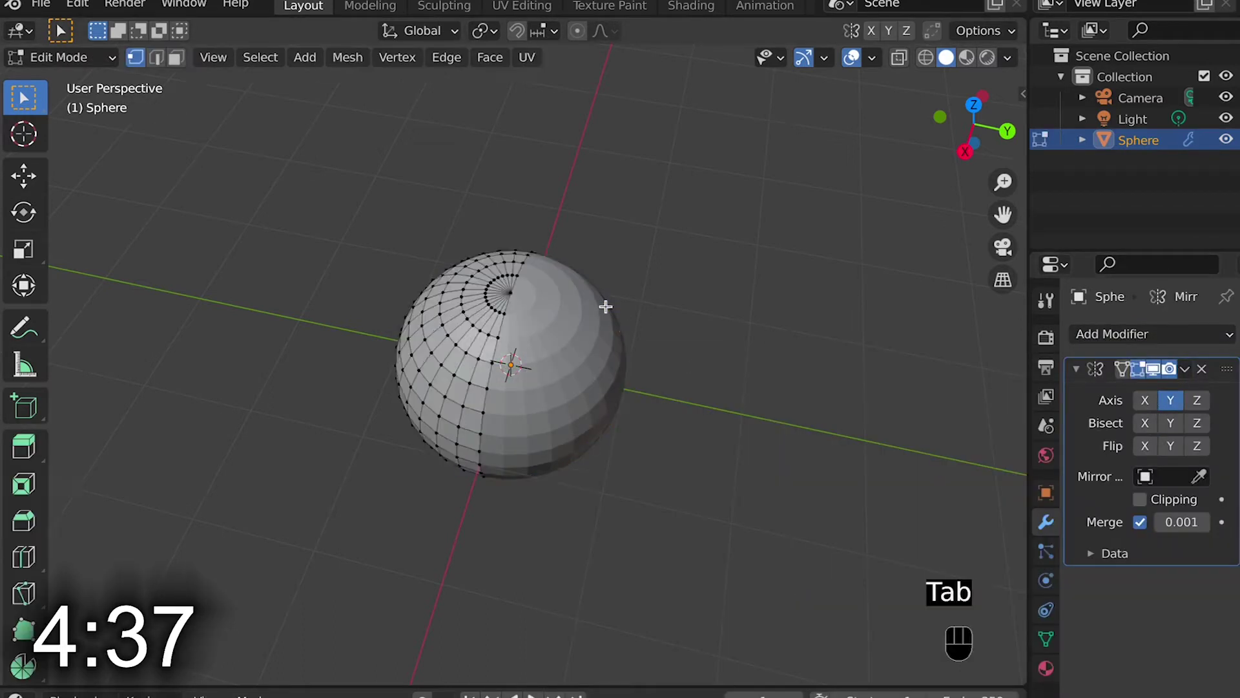
Try to subdivide the half sphere's mesh
{"action": "middle_click_drag", "start_coordinate": [605, 306], "coordinate": [575, 323]}
{"action": "key", "text": "q"}
{"action": "left_click", "coordinate": [575, 326]}
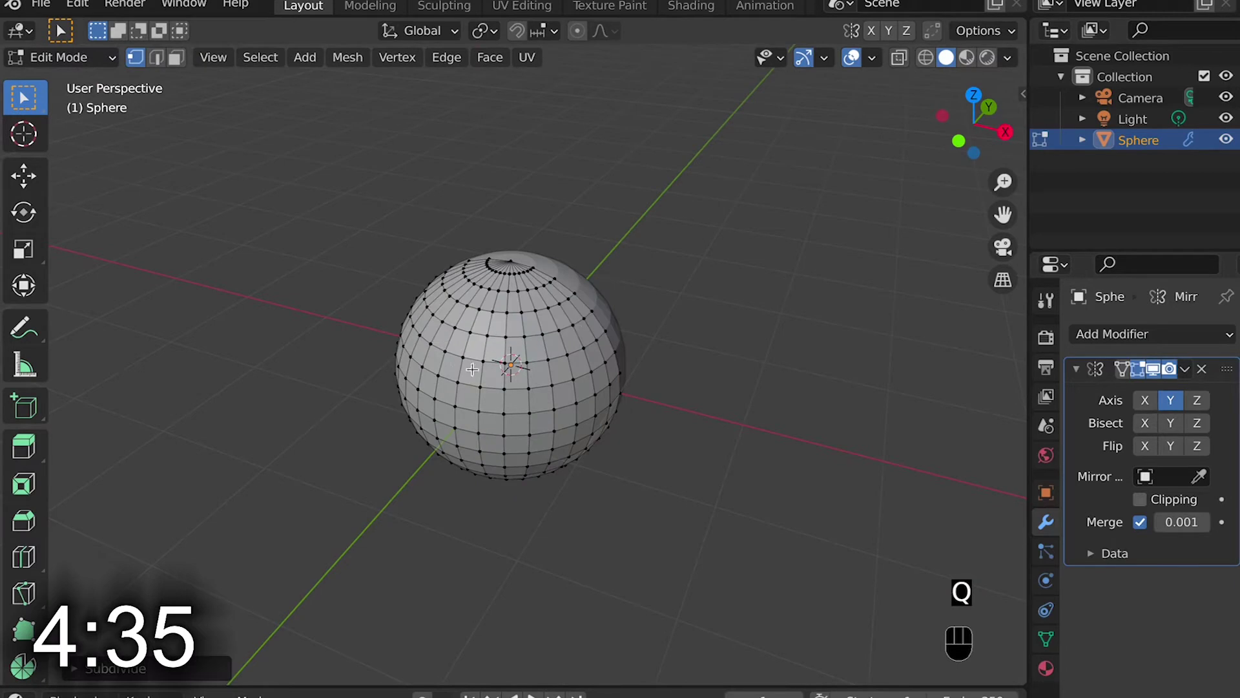
Extrude the four central faces in front view outward into an arm and flatten its end by scaling to 0 along Y
{"action": "key", "text": "KP_1"}
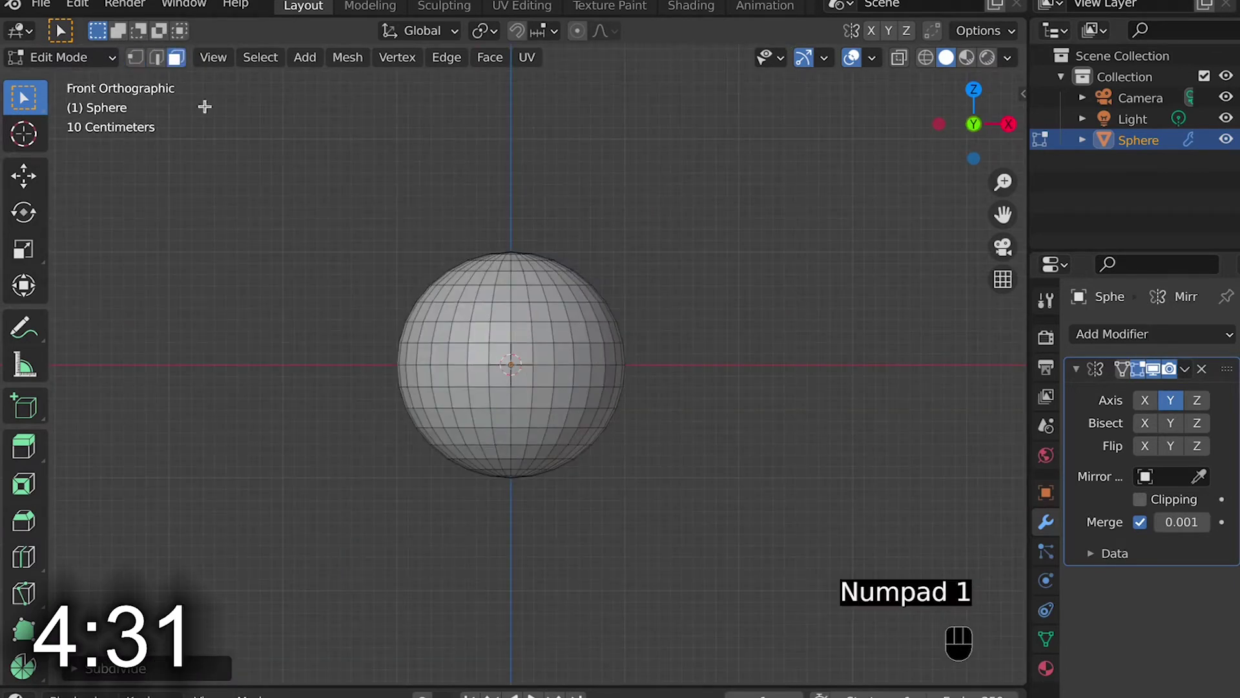
{"action": "left_click", "coordinate": [496, 355]}
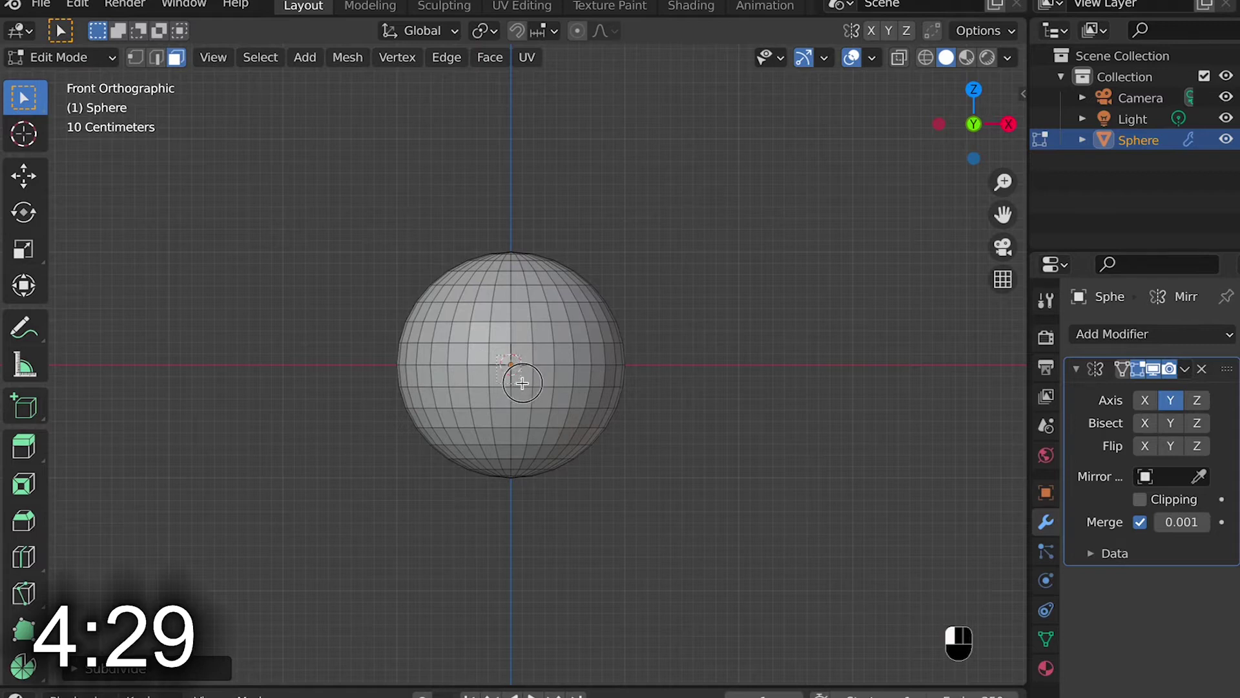
{"action": "left_click_drag", "start_coordinate": [522, 383], "coordinate": [523, 384]}
{"action": "middle_click_drag", "start_coordinate": [521, 355], "coordinate": [438, 338]}
{"action": "key", "text": "e"}
{"action": "left_click", "coordinate": [507, 360]}
{"action": "key", "text": "s"}
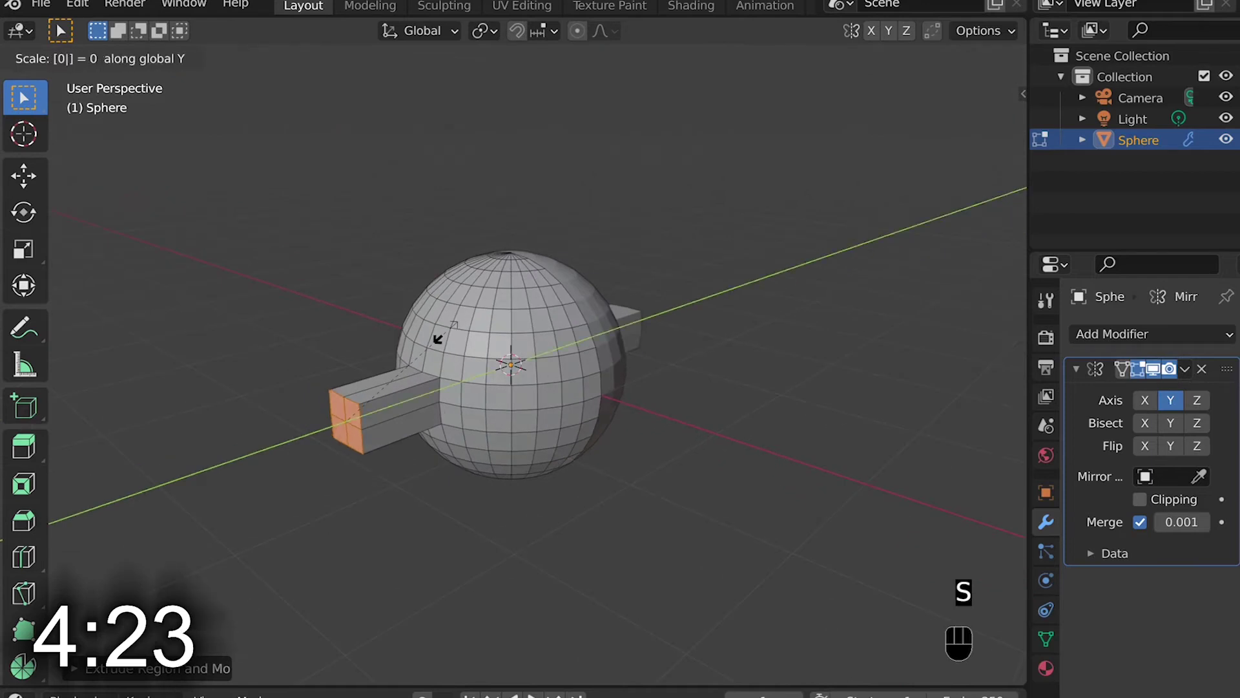
{"action": "key", "text": "Return"}
Delete the arm's end faces, and extrude the open rim outward by scaling it nearly nine times into a large square panel
{"action": "key", "text": "x"}
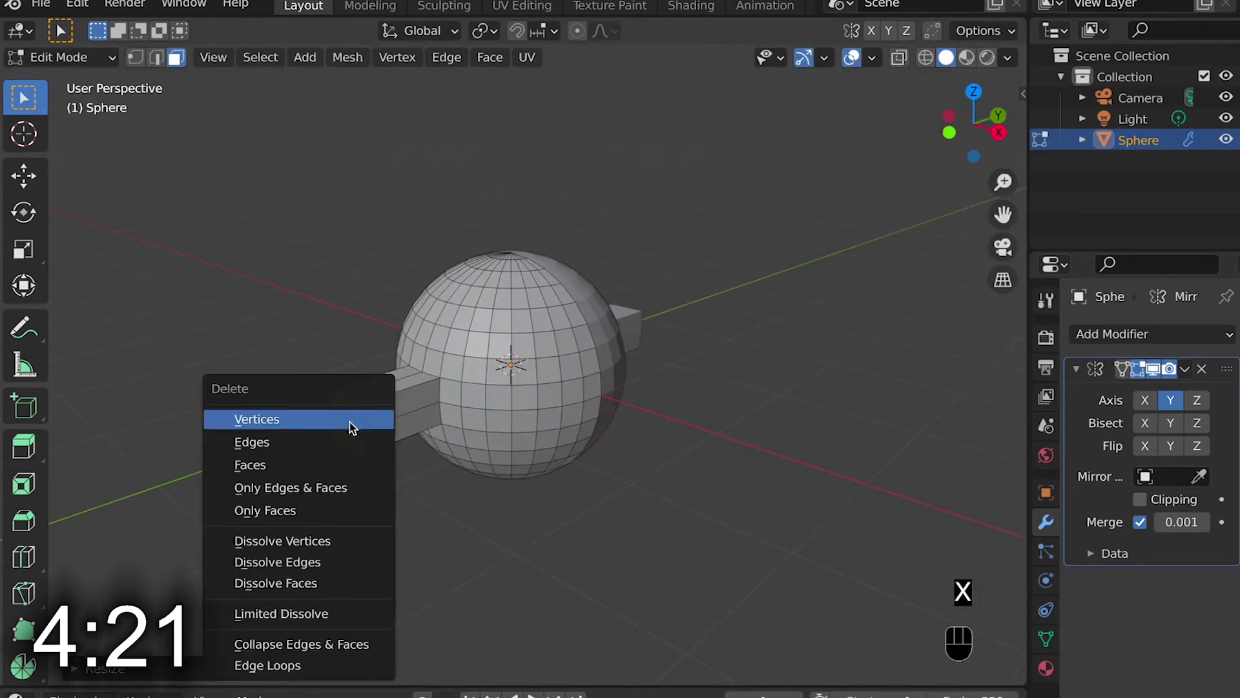
{"action": "left_click", "coordinate": [327, 465]}
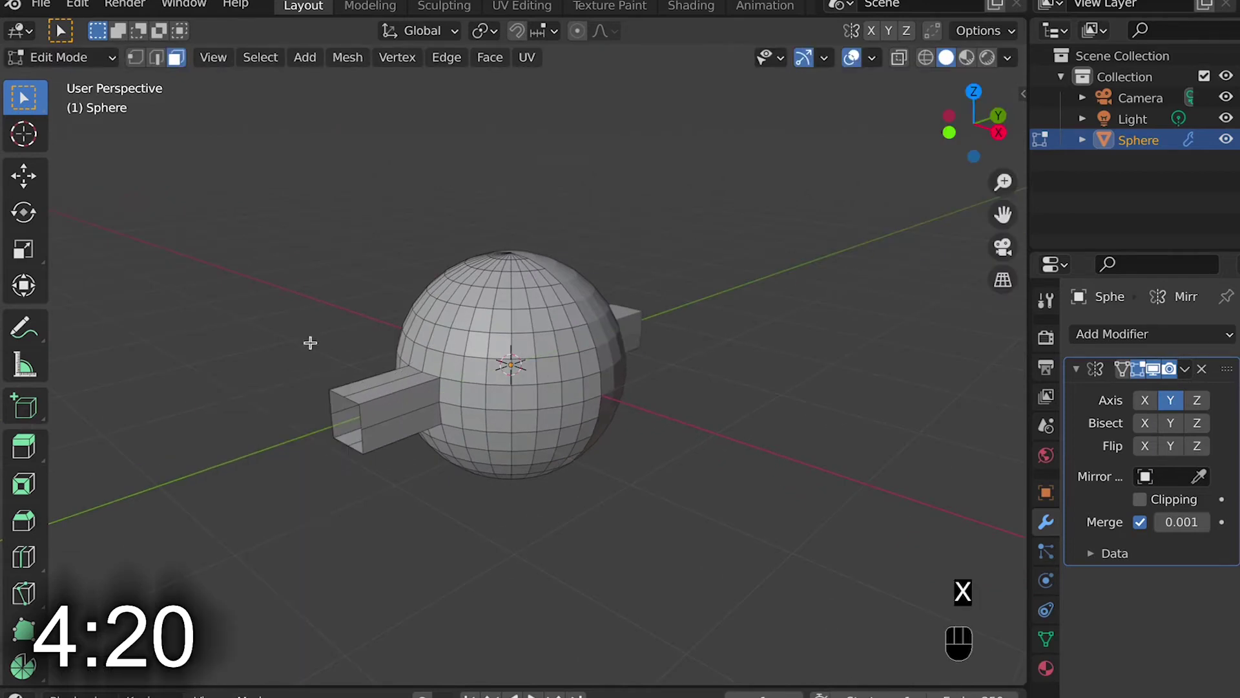
{"action": "left_click", "coordinate": [133, 57]}
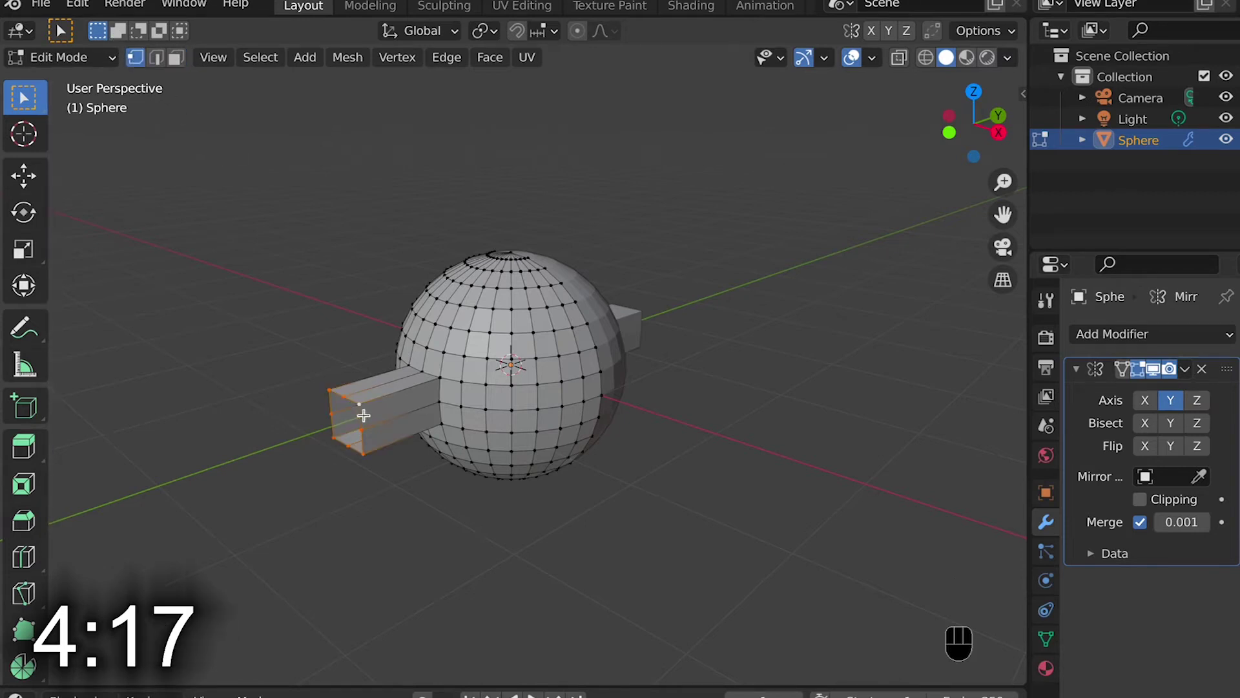
{"action": "key", "text": "e"}
{"action": "key", "text": "s"}
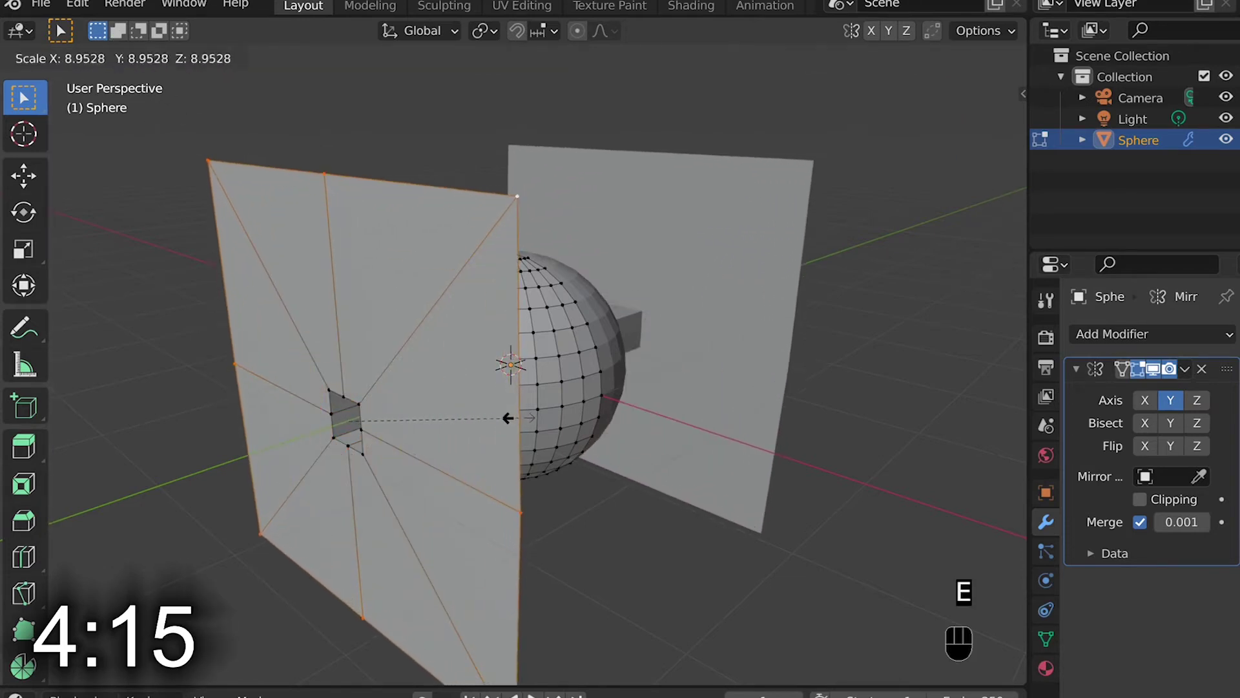
{"action": "left_click", "coordinate": [503, 419]}
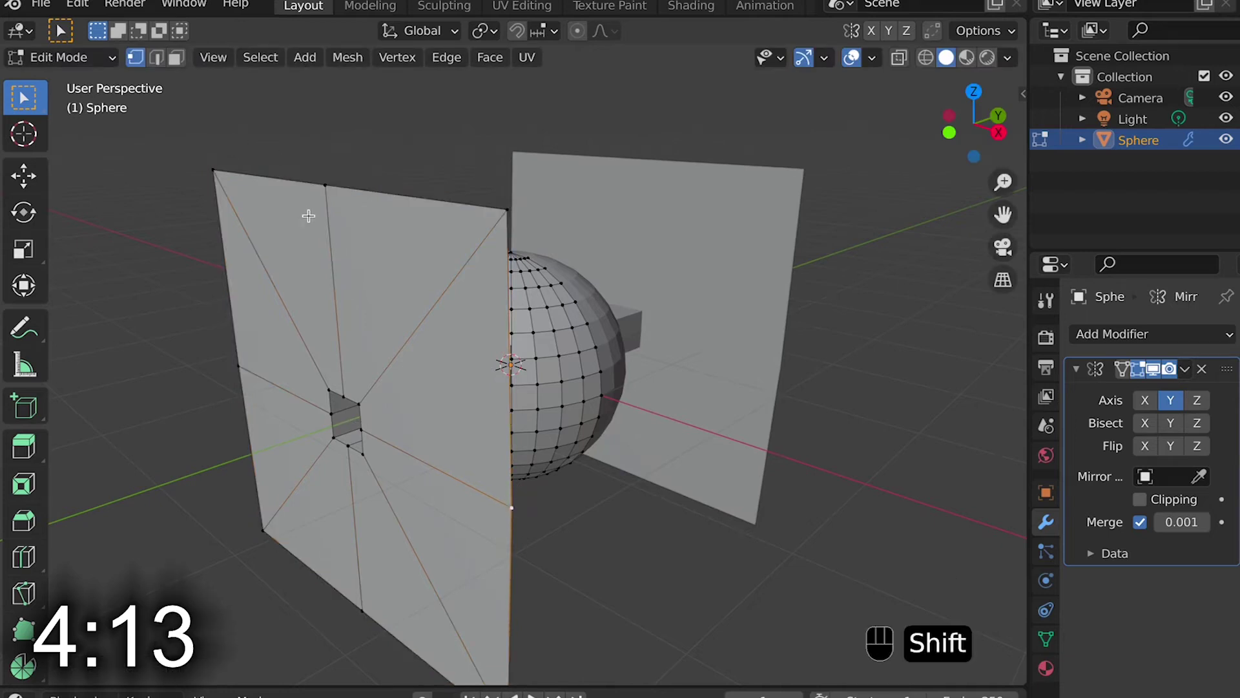
Select the midpoint vertices of the panel's four outer edges and scale them outward to form an octagon
{"action": "left_click", "coordinate": [359, 590], "text": "shift"}
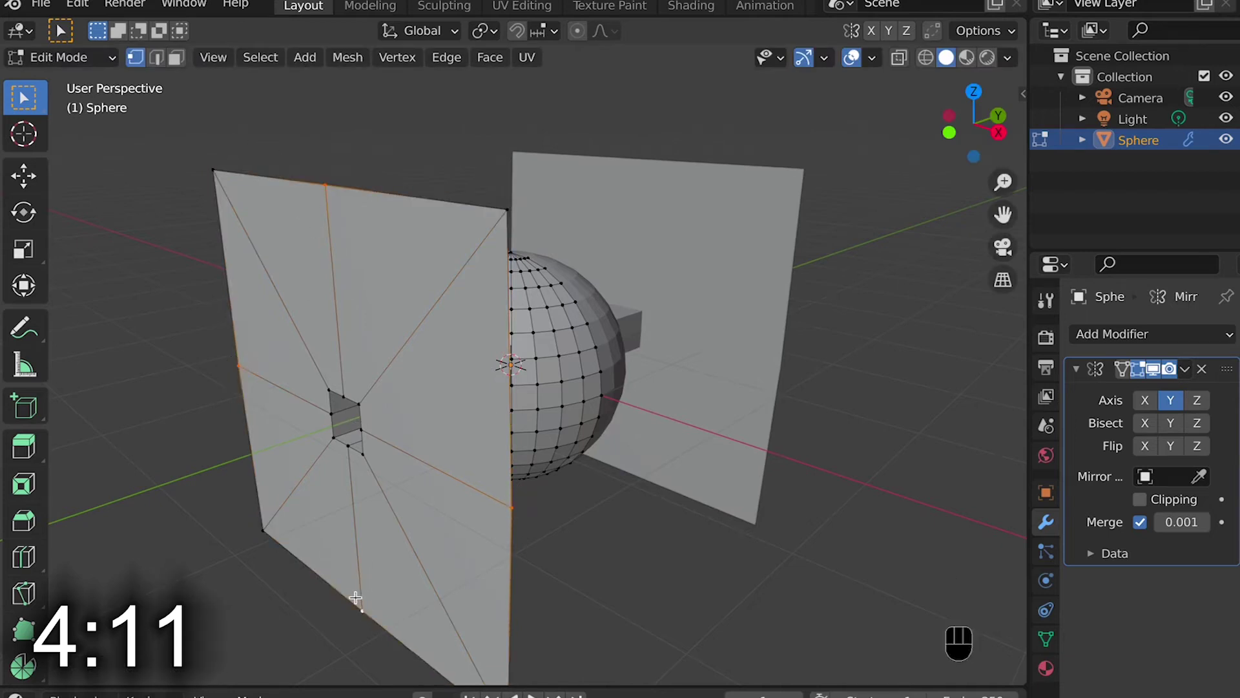
{"action": "key", "text": "s"}
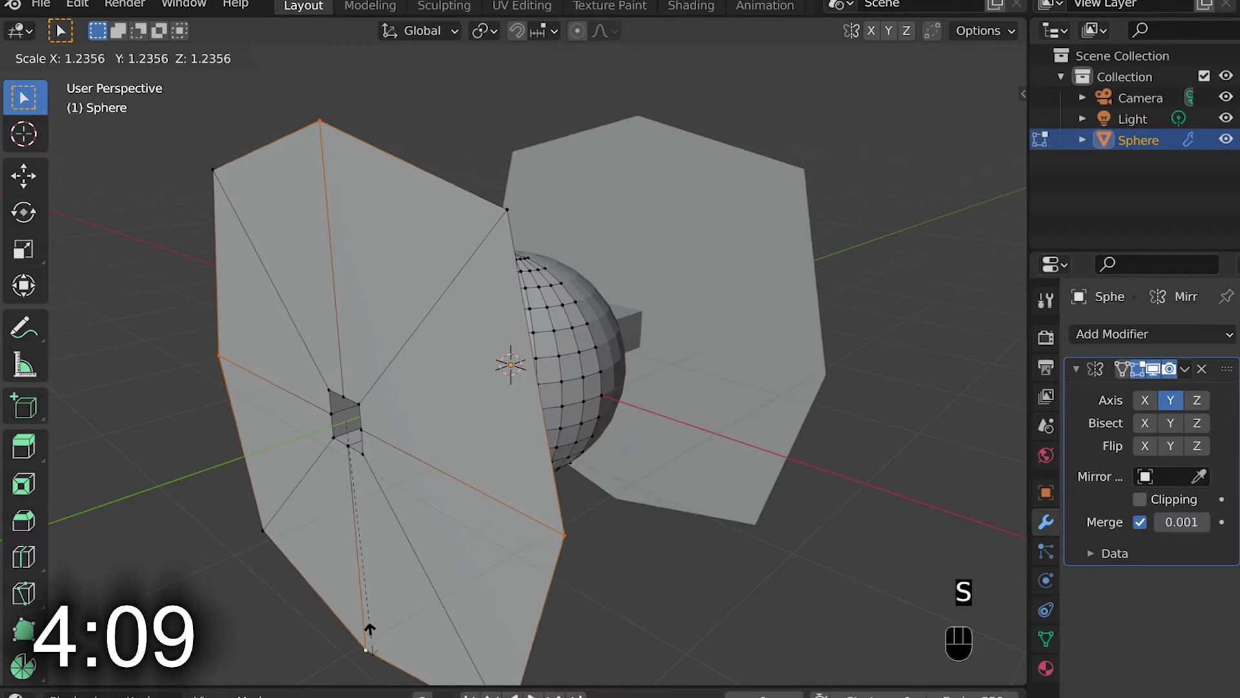
{"action": "left_click", "coordinate": [369, 643]}
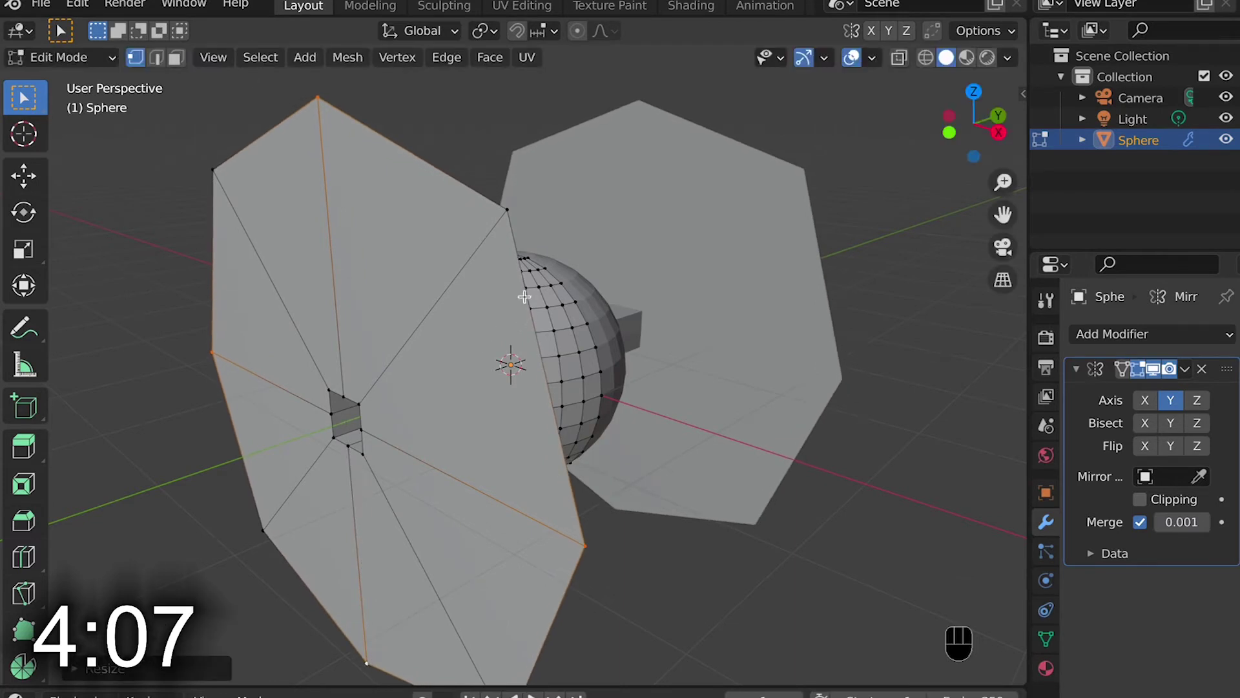
Select the octagonal panel's whole outer edge and extrude it outward along Y to give the wing thickness
{"action": "key", "text": "c"}
{"action": "middle_click_drag", "start_coordinate": [458, 179], "coordinate": [456, 180]}
{"action": "key", "text": "e"}
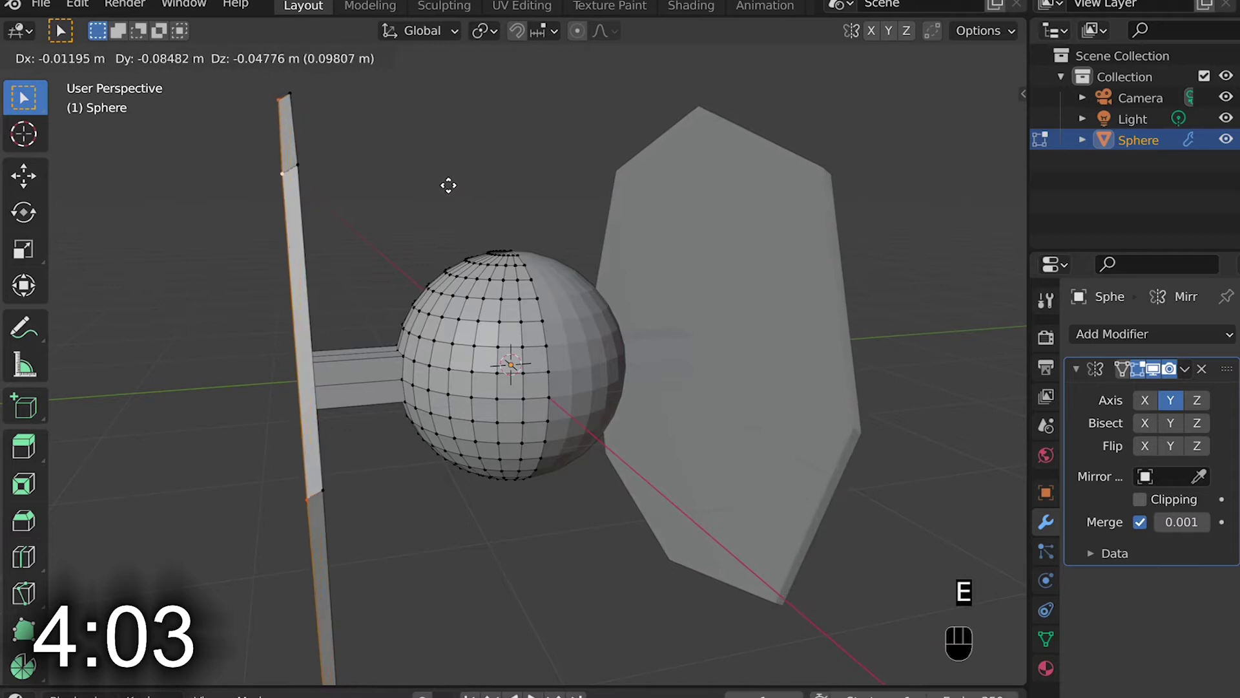
{"action": "key", "text": "y"}
{"action": "left_click", "coordinate": [430, 190]}
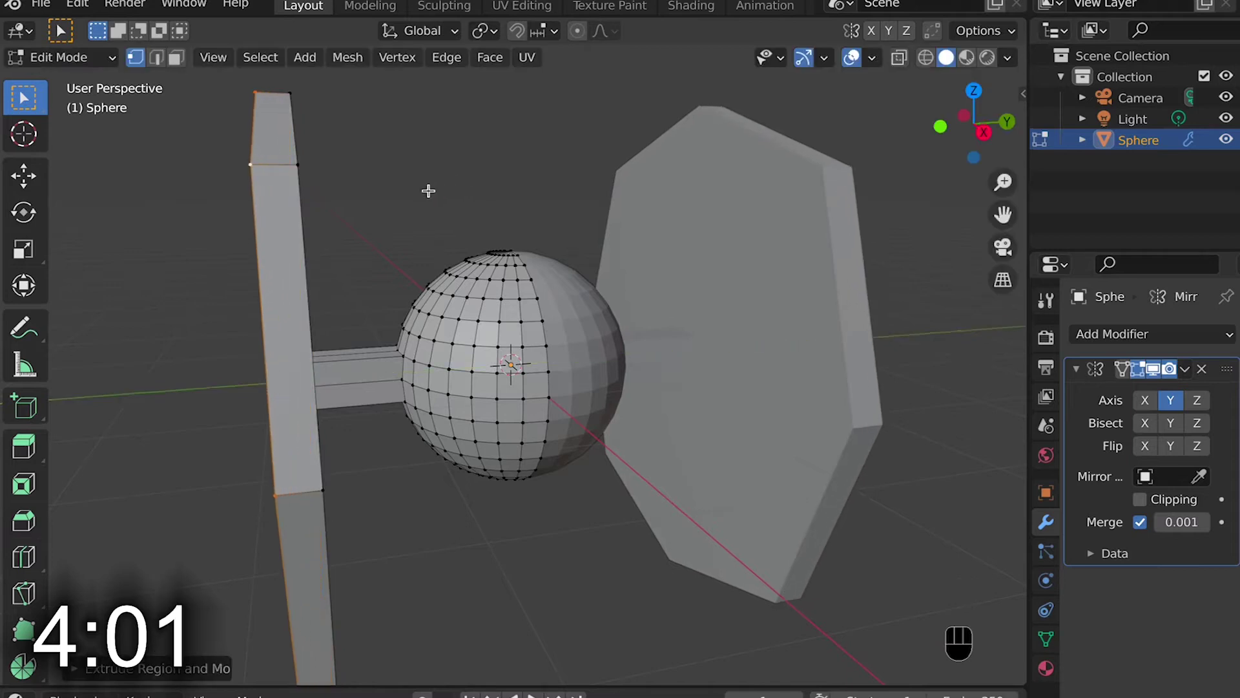
{"action": "scroll", "coordinate": [431, 190], "scroll_direction": "down", "scroll_amount": 3}
{"action": "middle_click_drag", "start_coordinate": [430, 190], "coordinate": [428, 190]}
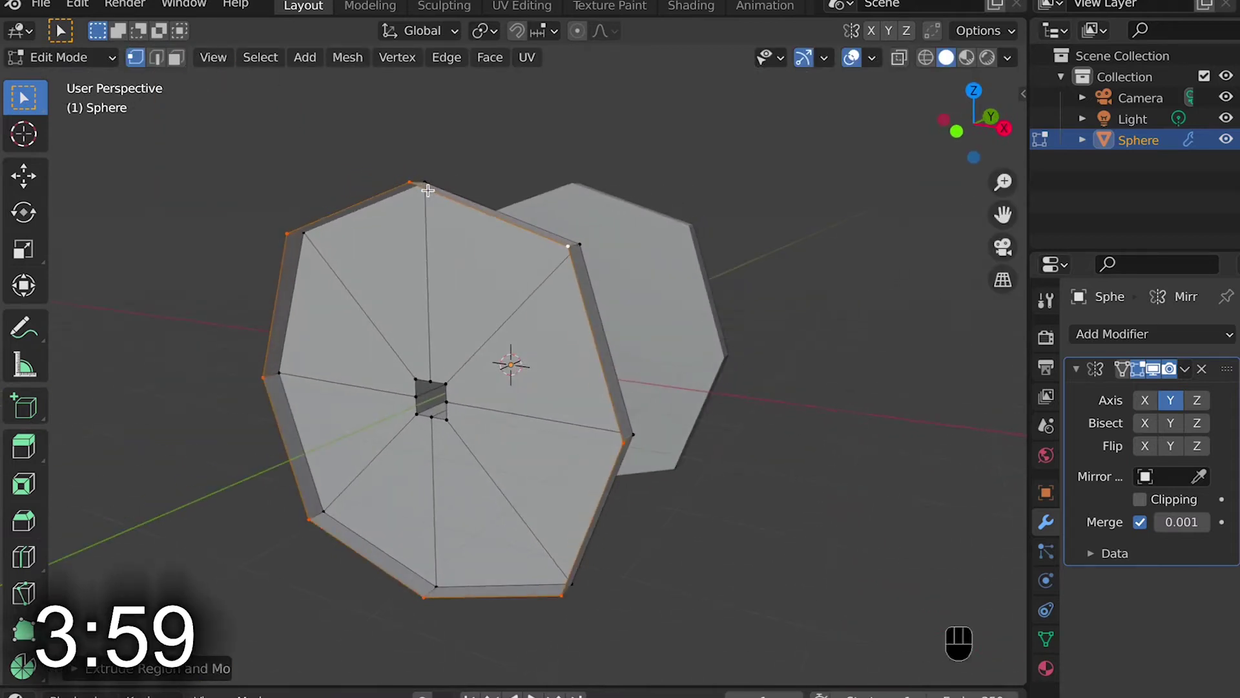
Extrude the wing's outer rim inward to a small ring at the centre and fill the remaining opening with a face
{"action": "key", "text": "e"}
{"action": "key", "text": "s"}
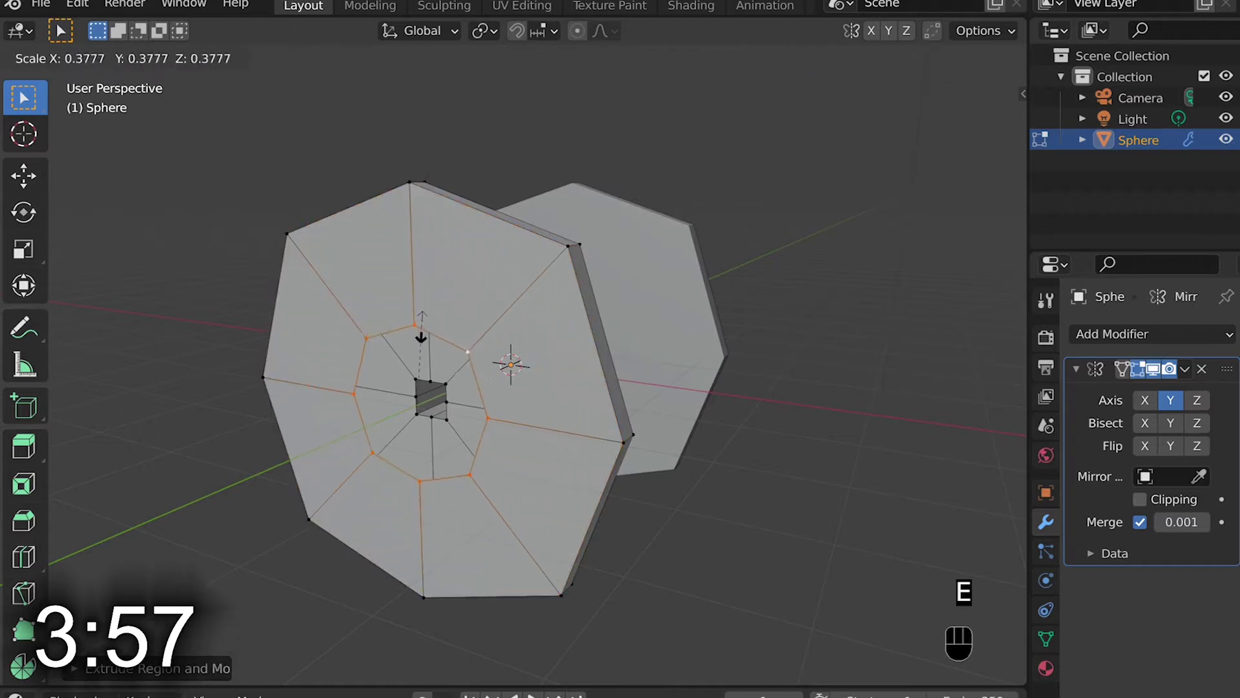
{"action": "left_click", "coordinate": [422, 393]}
{"action": "key", "text": "f"}
{"action": "middle_click_drag", "start_coordinate": [424, 390], "coordinate": [425, 381]}
Select the triangular faces on both sides of the wing and inset them individually with a thickness of 0.08496 m
{"action": "left_click", "coordinate": [175, 59]}
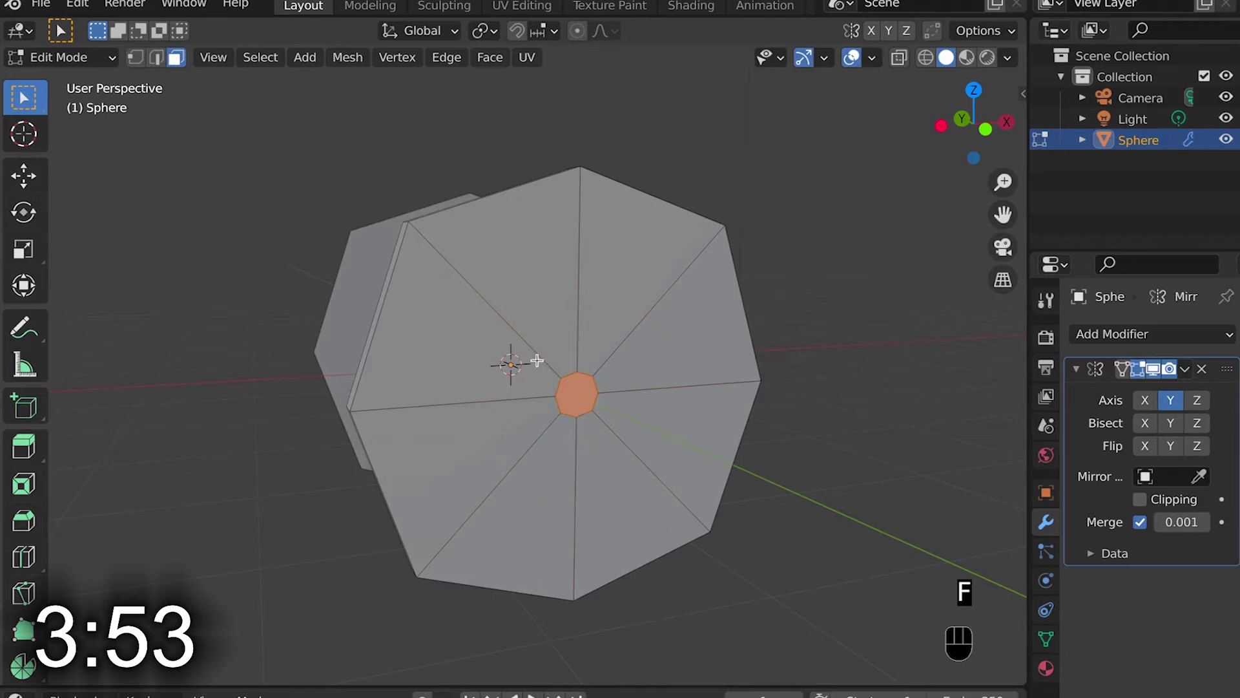
{"action": "left_click", "coordinate": [496, 318], "text": "alt"}
{"action": "middle_click_drag", "start_coordinate": [495, 318], "coordinate": [698, 323]}
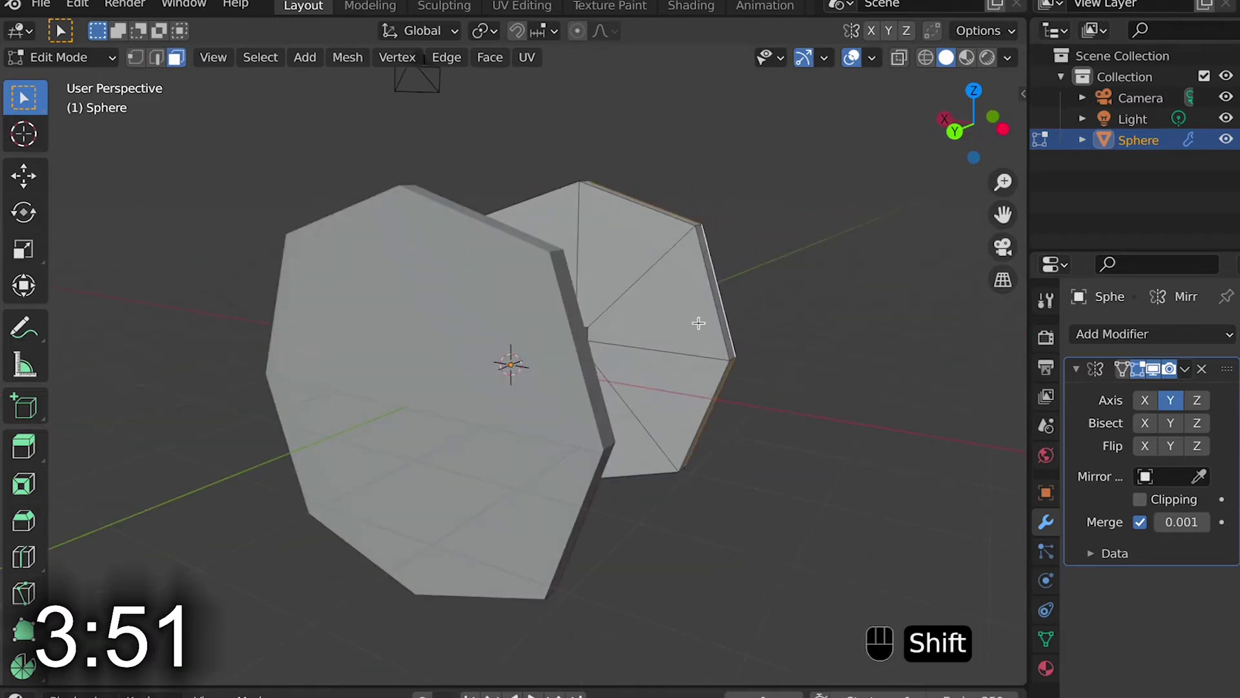
{"action": "left_click", "coordinate": [639, 282]}
{"action": "middle_click_drag", "start_coordinate": [639, 282], "coordinate": [638, 300]}
{"action": "key", "text": "i"}
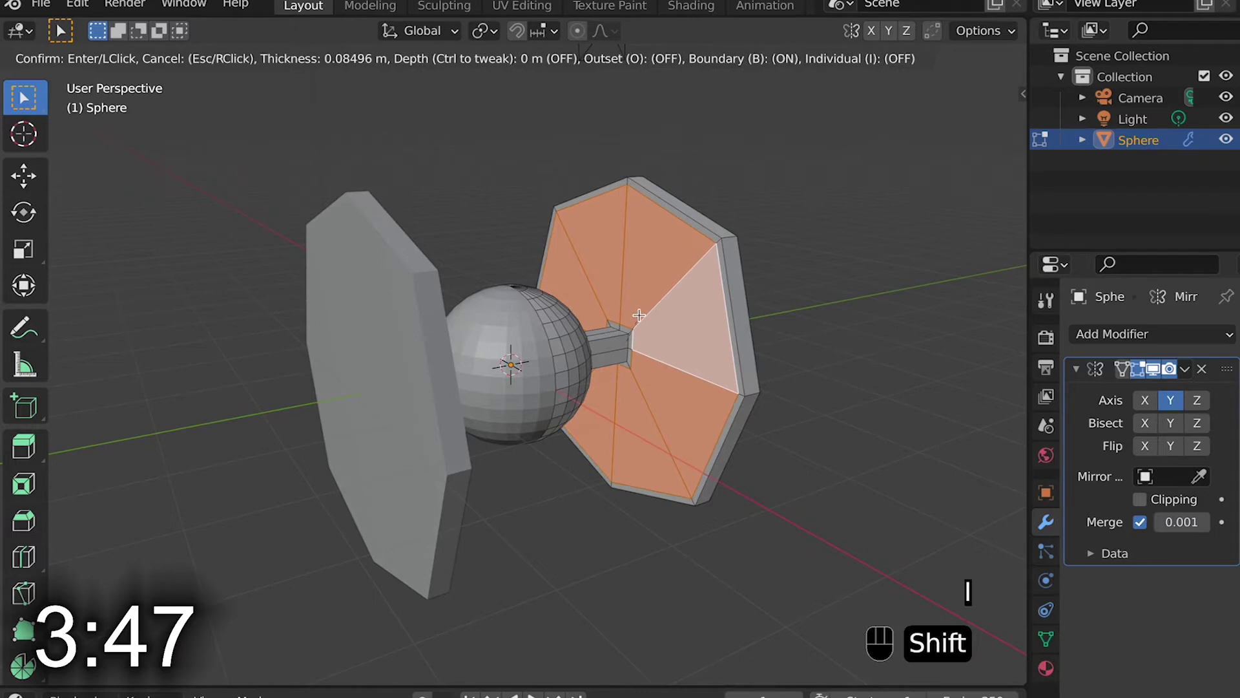
{"action": "left_click", "coordinate": [639, 316]}
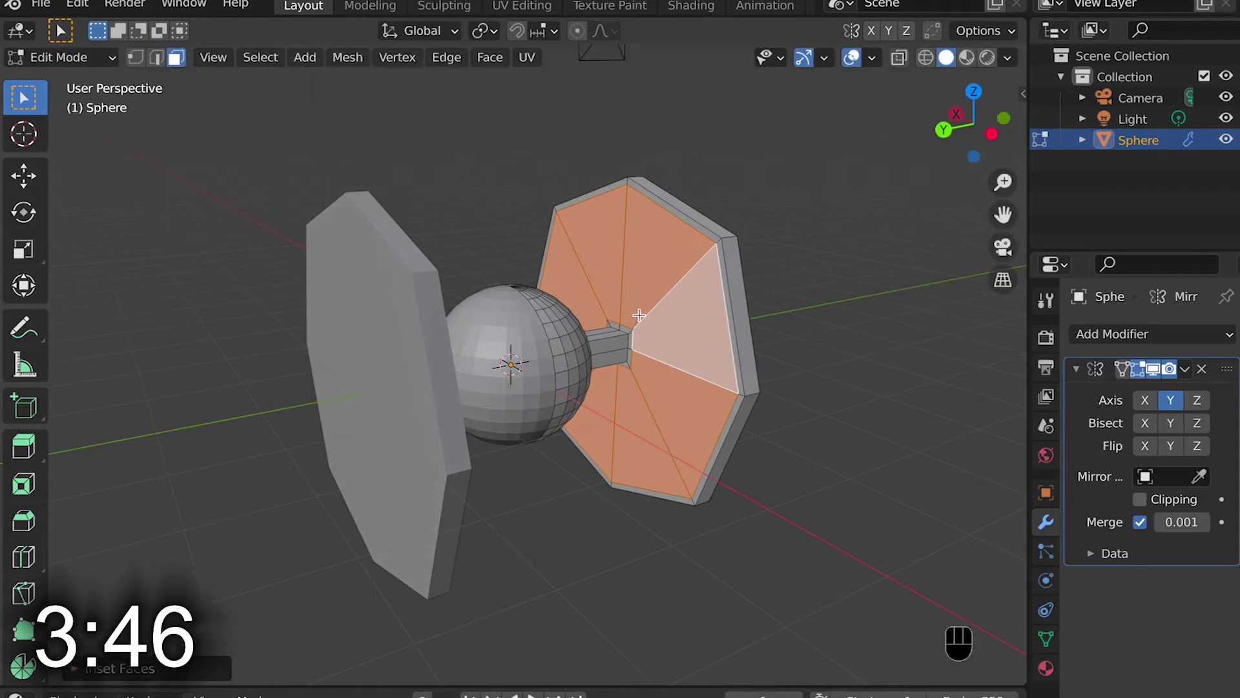
{"action": "left_click", "coordinate": [73, 671]}
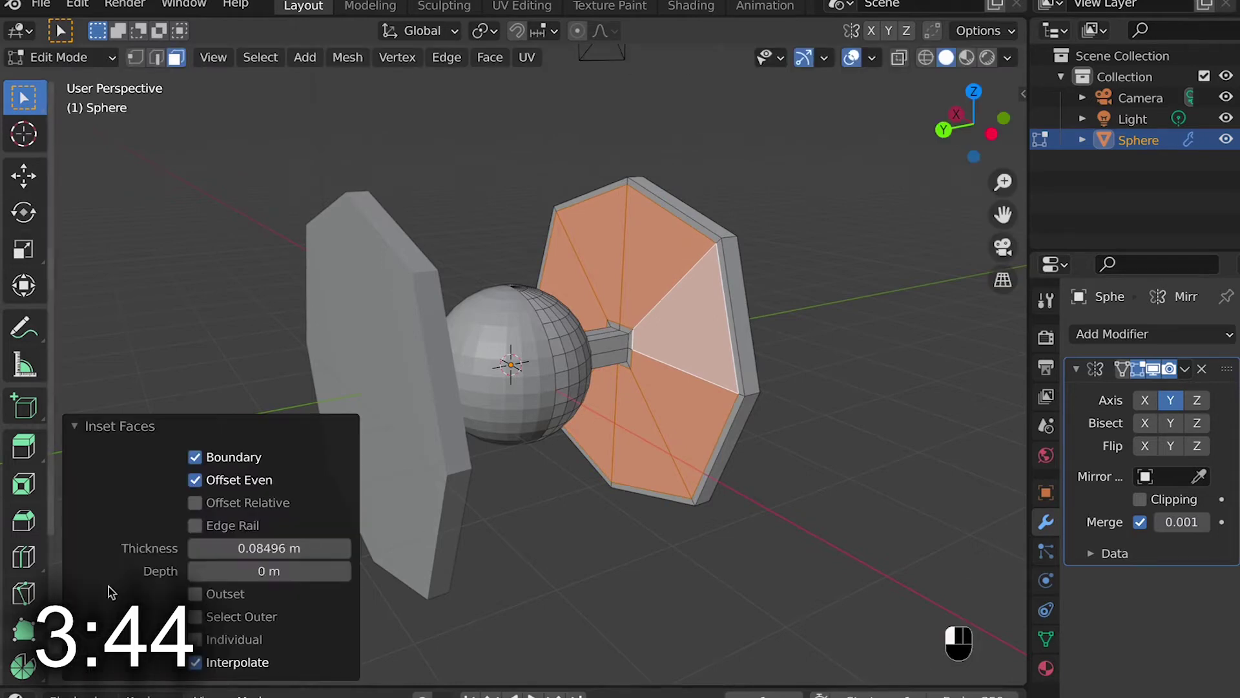
{"action": "left_click", "coordinate": [195, 639]}
{"action": "scroll", "coordinate": [631, 336], "scroll_direction": "right", "scroll_amount": 3}
{"action": "scroll", "coordinate": [632, 336], "scroll_direction": "up", "scroll_amount": 3, "text": "super"}
{"action": "scroll", "coordinate": [631, 336], "scroll_direction": "right", "scroll_amount": 4}
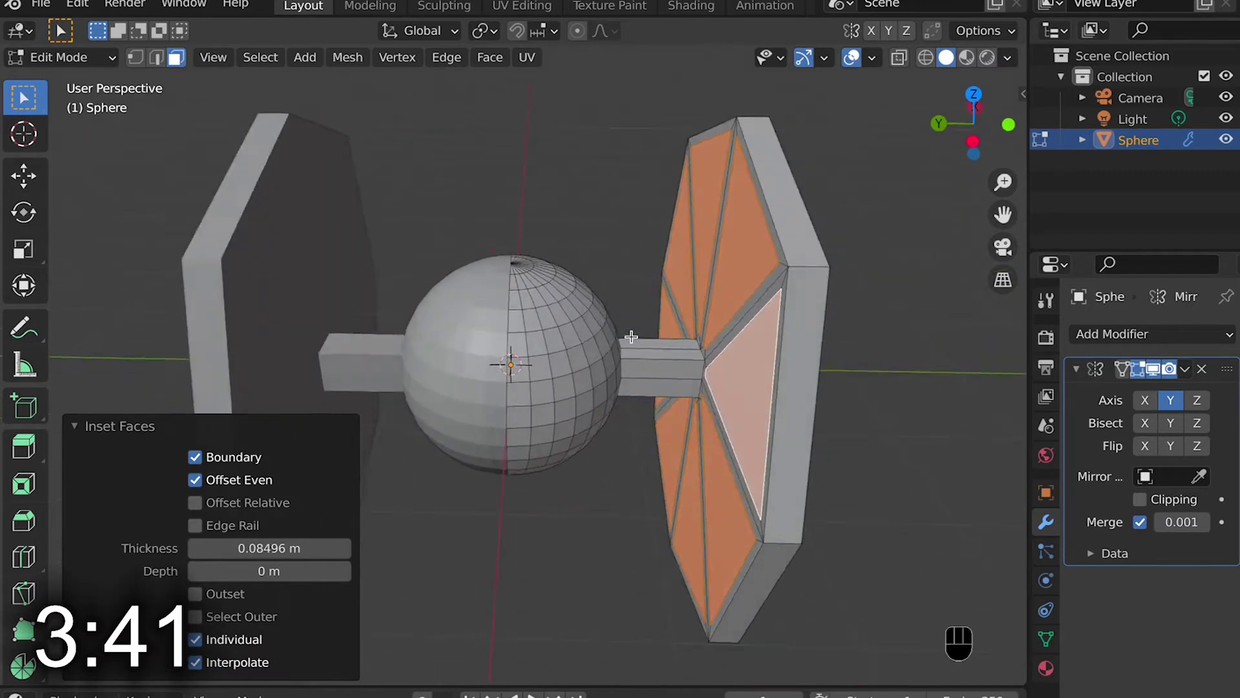
Select the eight inset triangles on the wing's outer side and extrude them inward by about 0.04 m to form recesses
{"action": "middle_click_drag", "start_coordinate": [631, 337], "coordinate": [562, 362]}
{"action": "left_click", "coordinate": [562, 362]}
{"action": "left_click", "coordinate": [665, 232], "text": "shift"}
{"action": "left_click", "coordinate": [747, 232], "text": "shift"}
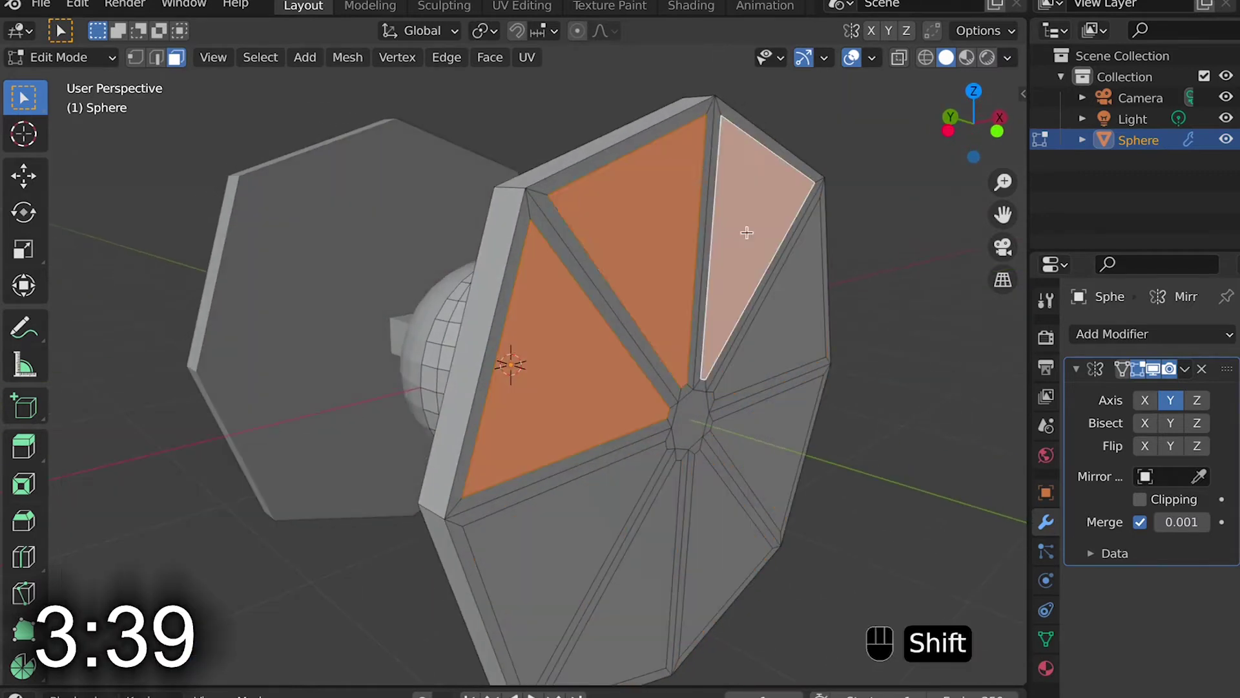
{"action": "left_click", "coordinate": [774, 331], "text": "shift"}
{"action": "left_click", "coordinate": [774, 456], "text": "shift"}
{"action": "left_click", "coordinate": [702, 535], "text": "shift"}
{"action": "left_click", "coordinate": [640, 551], "text": "shift"}
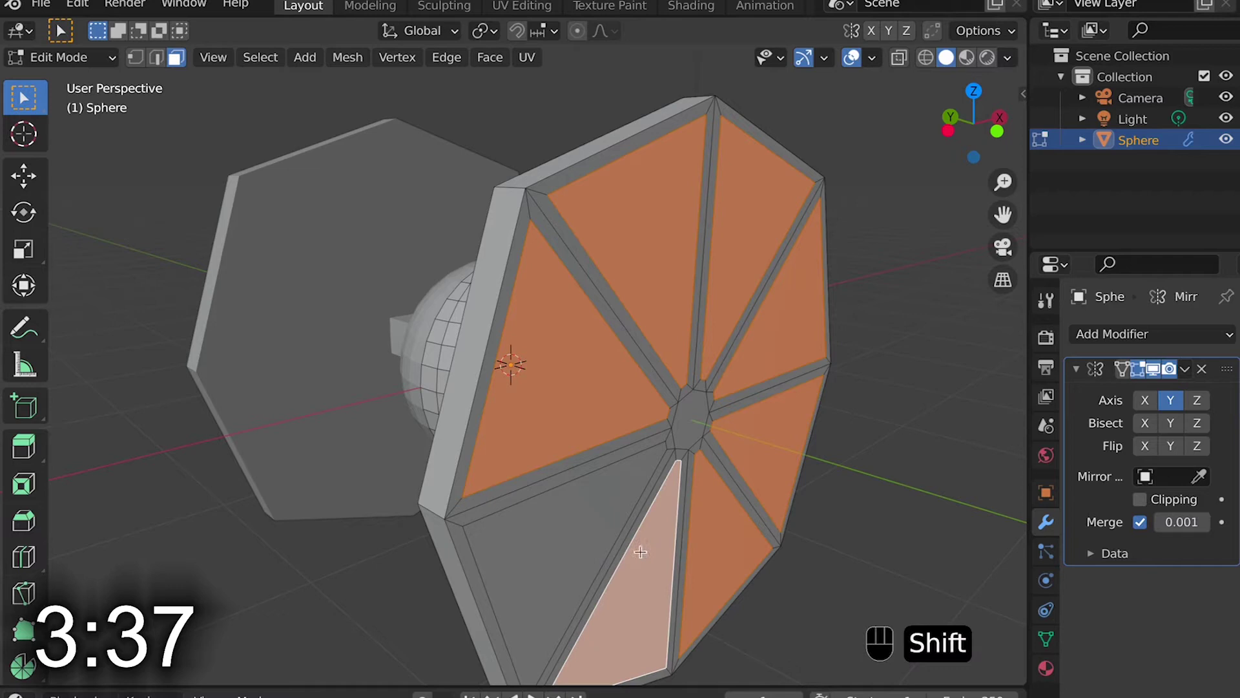
{"action": "left_click", "coordinate": [579, 538], "text": "shift"}
{"action": "middle_click_drag", "start_coordinate": [579, 538], "coordinate": [579, 516]}
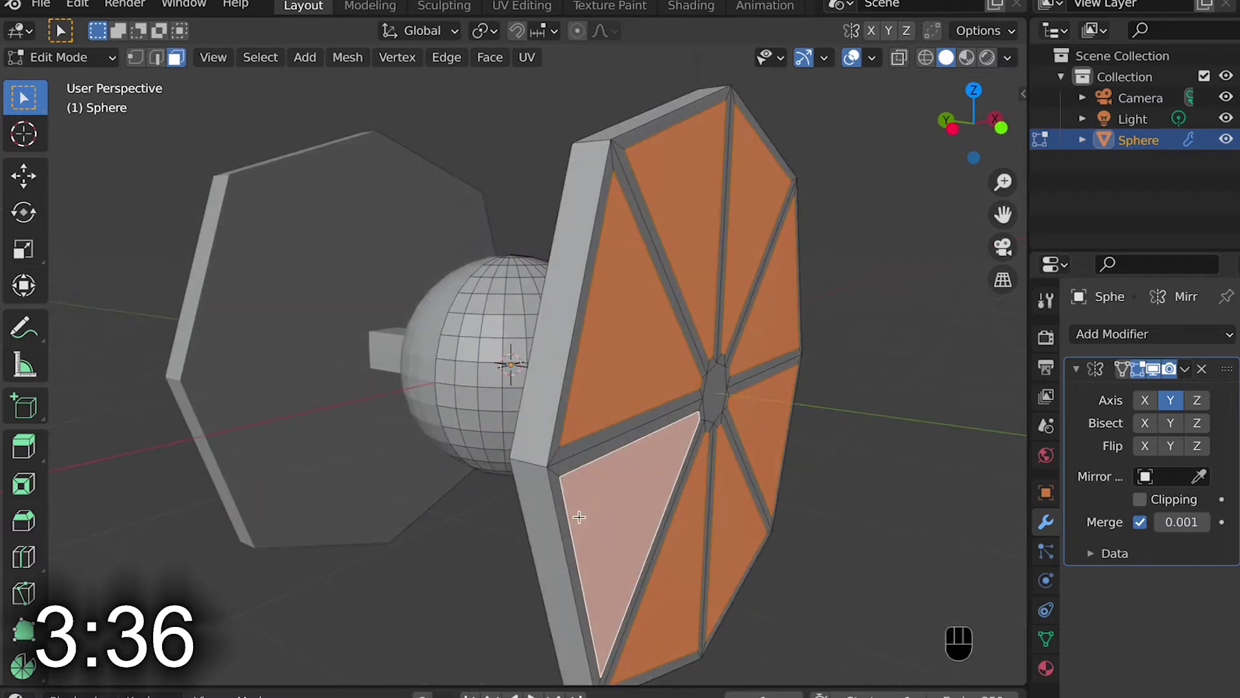
{"action": "key", "text": "e"}
{"action": "left_click", "coordinate": [676, 389]}
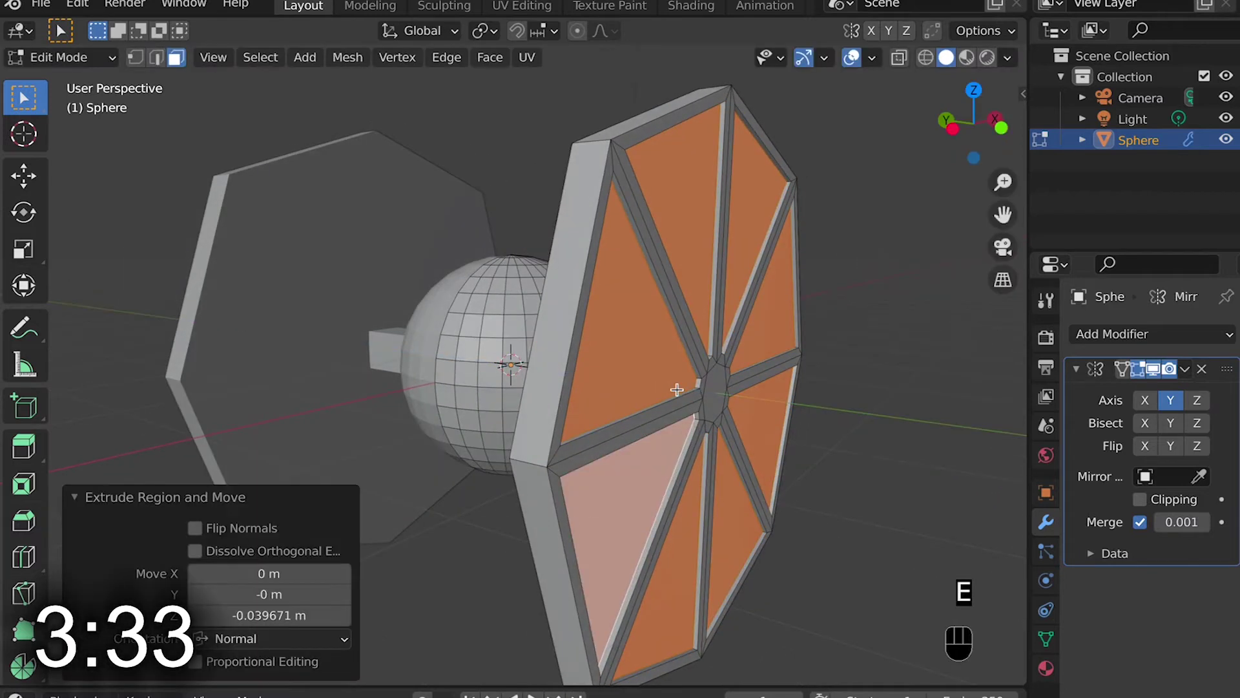
Select the eight inset triangles on the wing's inner side and extrude them inward by about 0.054 m
{"action": "middle_click_drag", "start_coordinate": [677, 389], "coordinate": [743, 330]}
{"action": "left_click", "coordinate": [763, 283]}
{"action": "left_click", "coordinate": [668, 242], "text": "shift"}
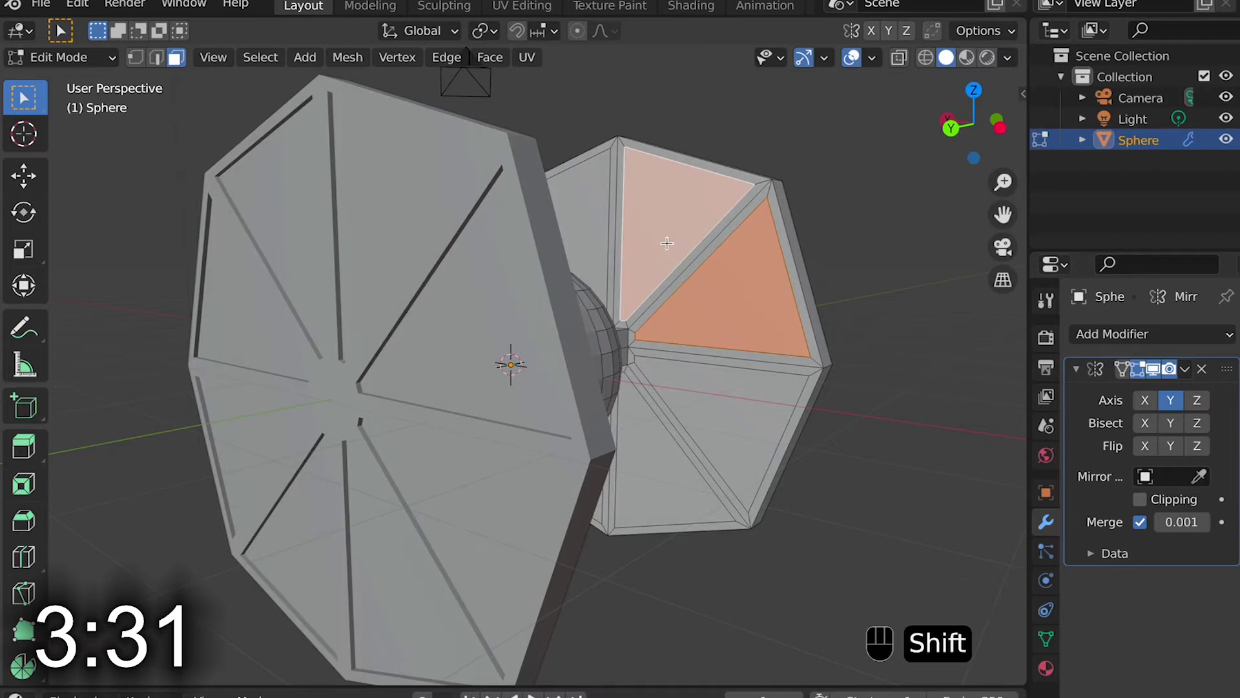
{"action": "left_click", "coordinate": [721, 415], "text": "shift"}
{"action": "left_click", "coordinate": [642, 448], "text": "shift"}
{"action": "middle_click_drag", "start_coordinate": [642, 449], "coordinate": [571, 447], "text": "shift"}
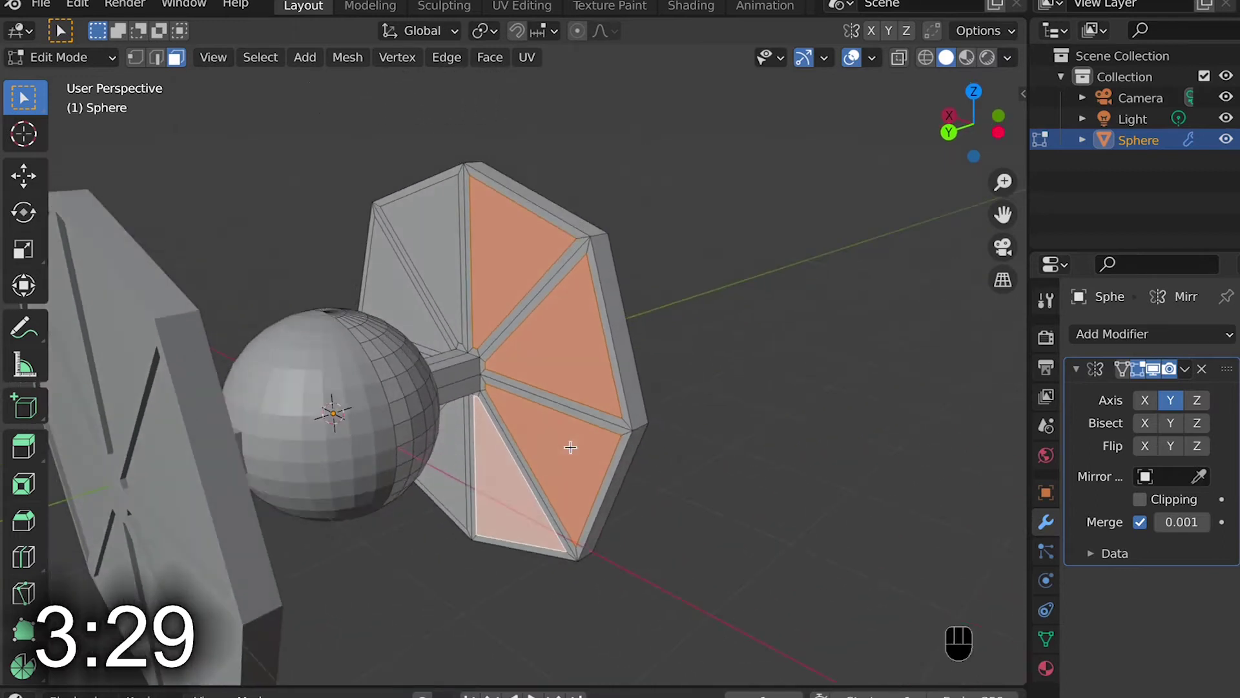
{"action": "left_click", "coordinate": [386, 221], "text": "shift"}
{"action": "middle_click_drag", "start_coordinate": [415, 305], "coordinate": [416, 338]}
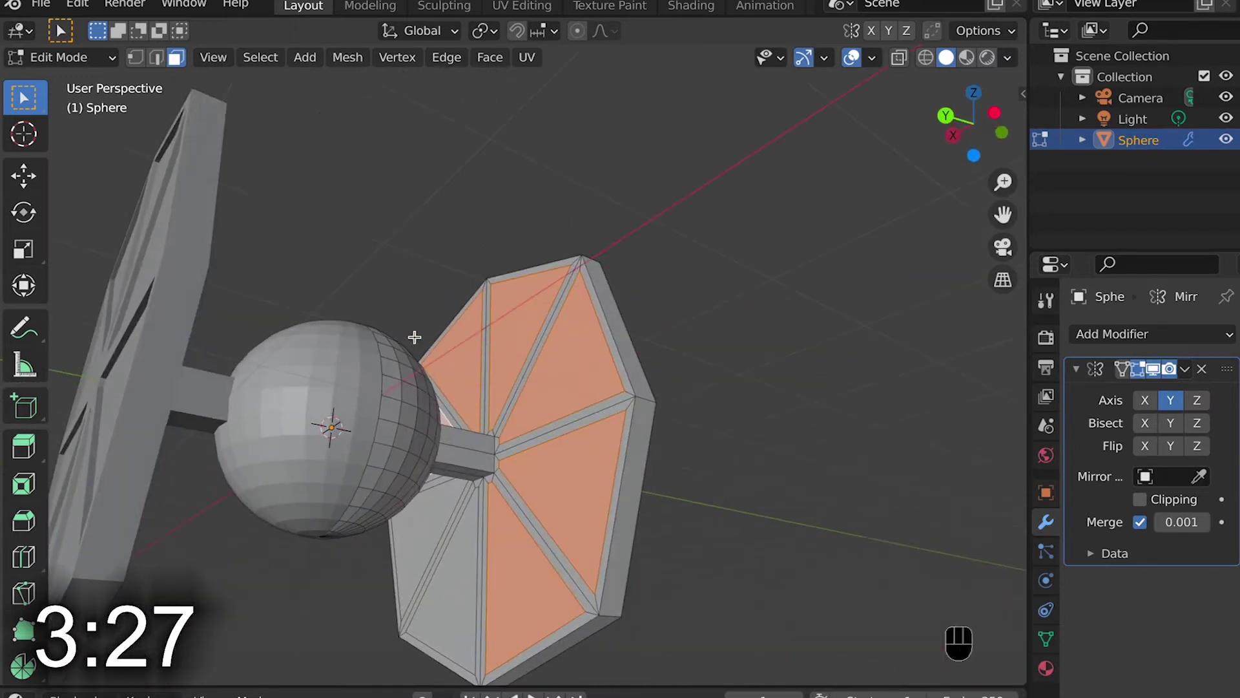
{"action": "left_click", "coordinate": [428, 518], "text": "shift"}
{"action": "middle_click_drag", "start_coordinate": [429, 517], "coordinate": [469, 575]}
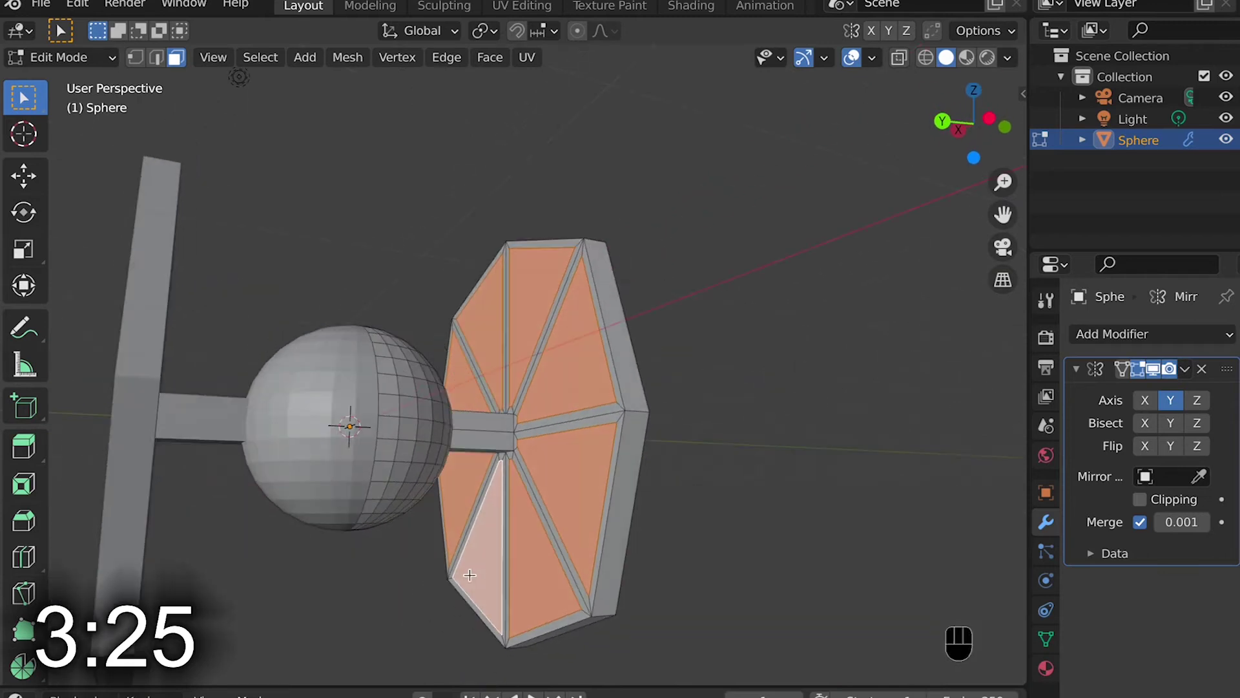
{"action": "key", "text": "e"}
{"action": "key", "text": "shift"}
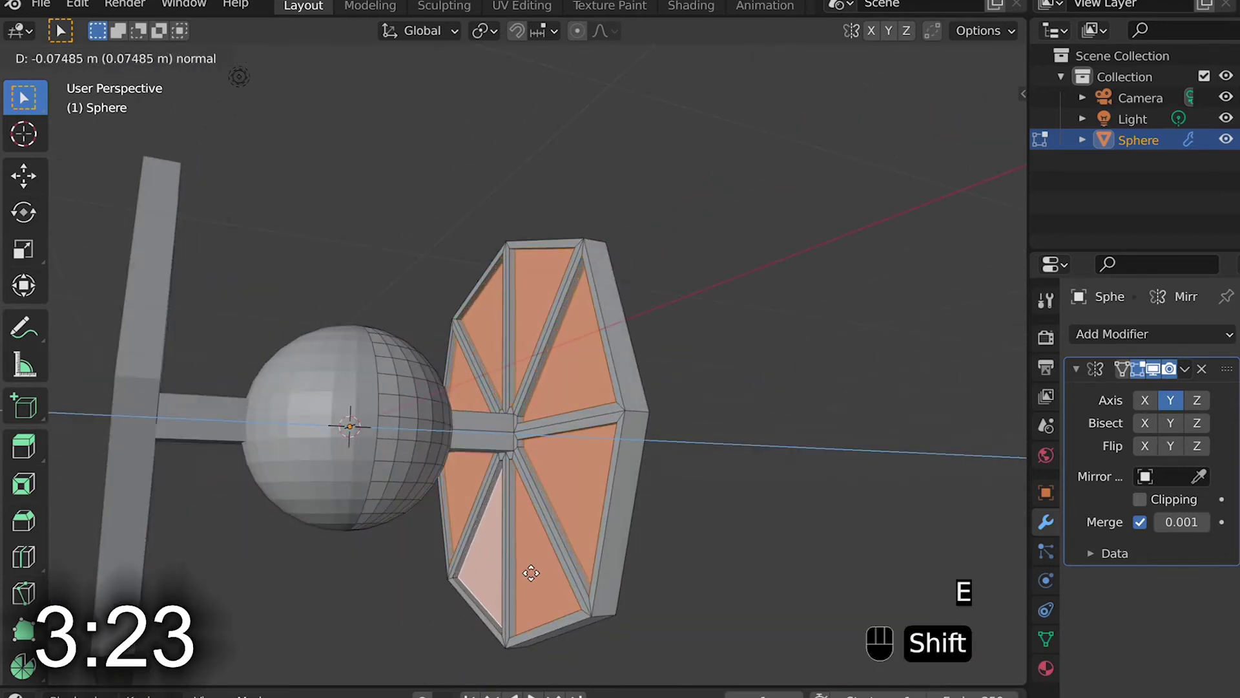
{"action": "left_click", "coordinate": [516, 574]}
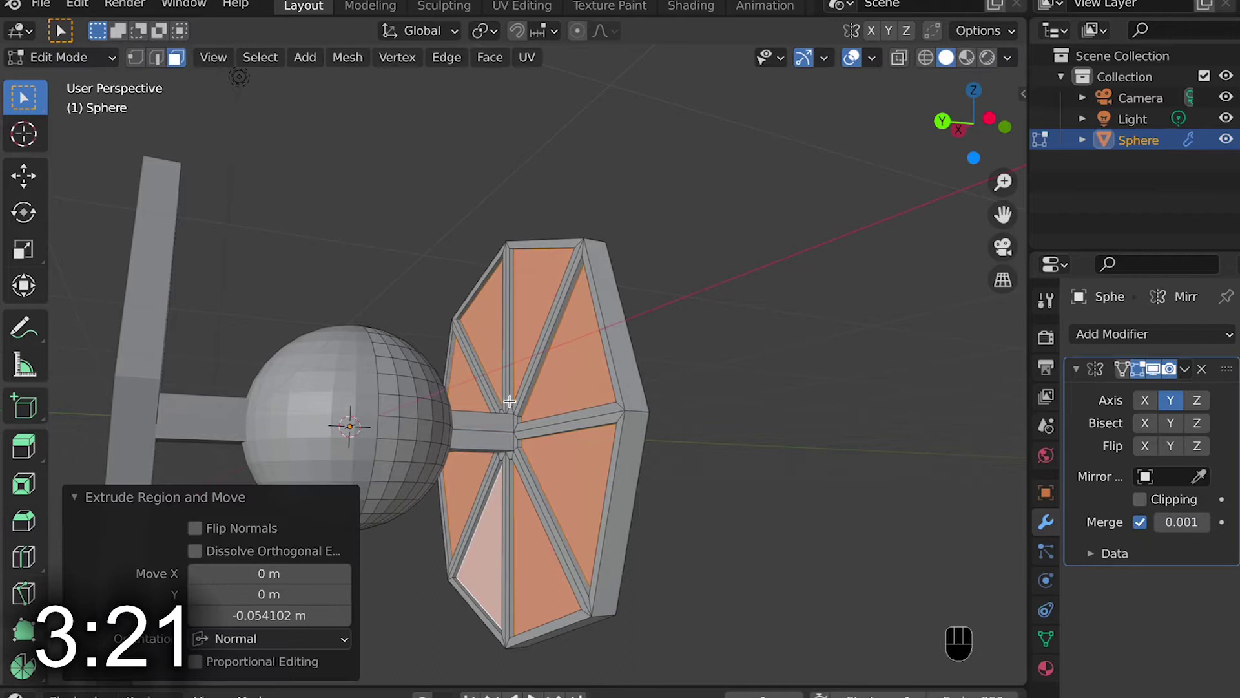
Return to Object Mode, add a cylinder mesh at the origin and rotate it 90° about the Y axis
{"action": "key", "text": "Tab"}
{"action": "middle_click_drag", "start_coordinate": [516, 574], "coordinate": [583, 359]}
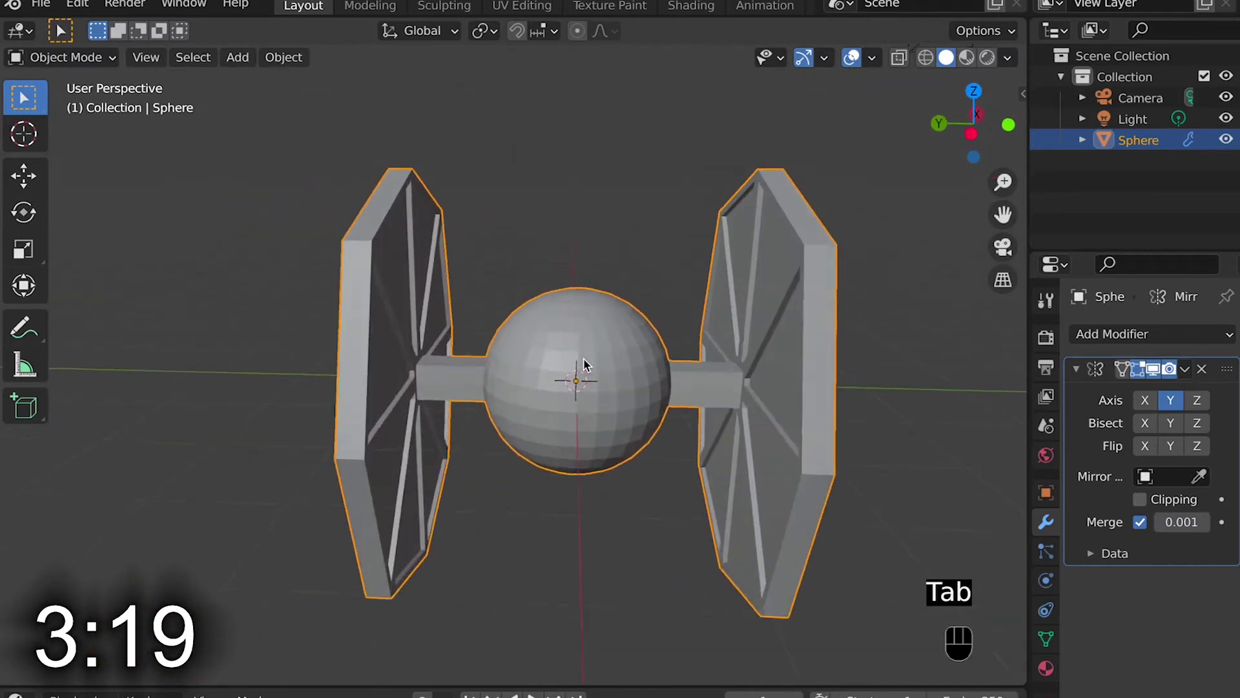
{"action": "key", "text": "shift+a"}
{"action": "mouse_move", "coordinate": [539, 340]}
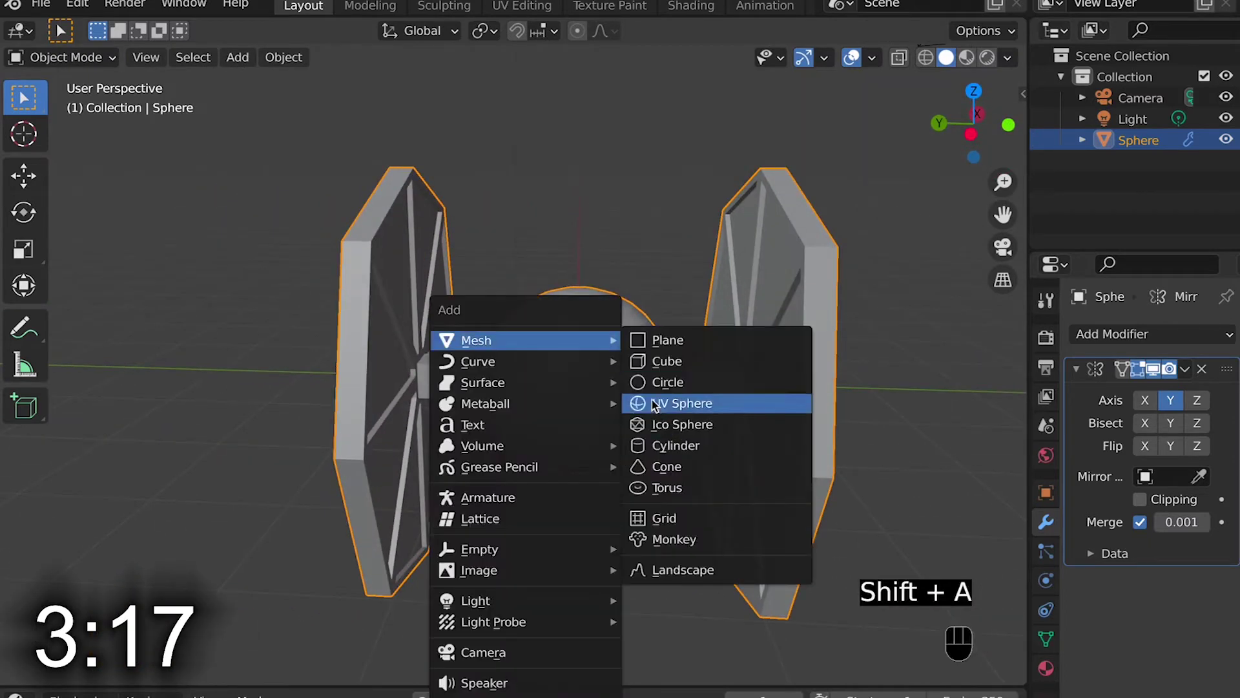
{"action": "left_click", "coordinate": [660, 446]}
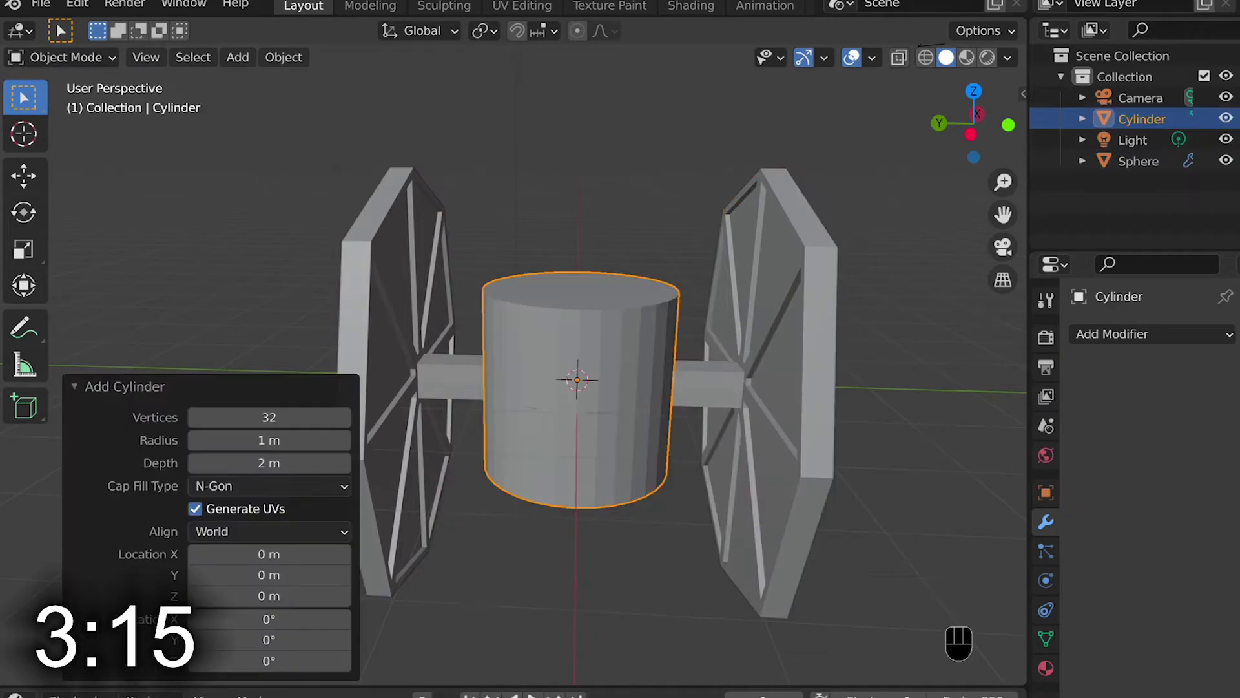
{"action": "key", "text": "r"}
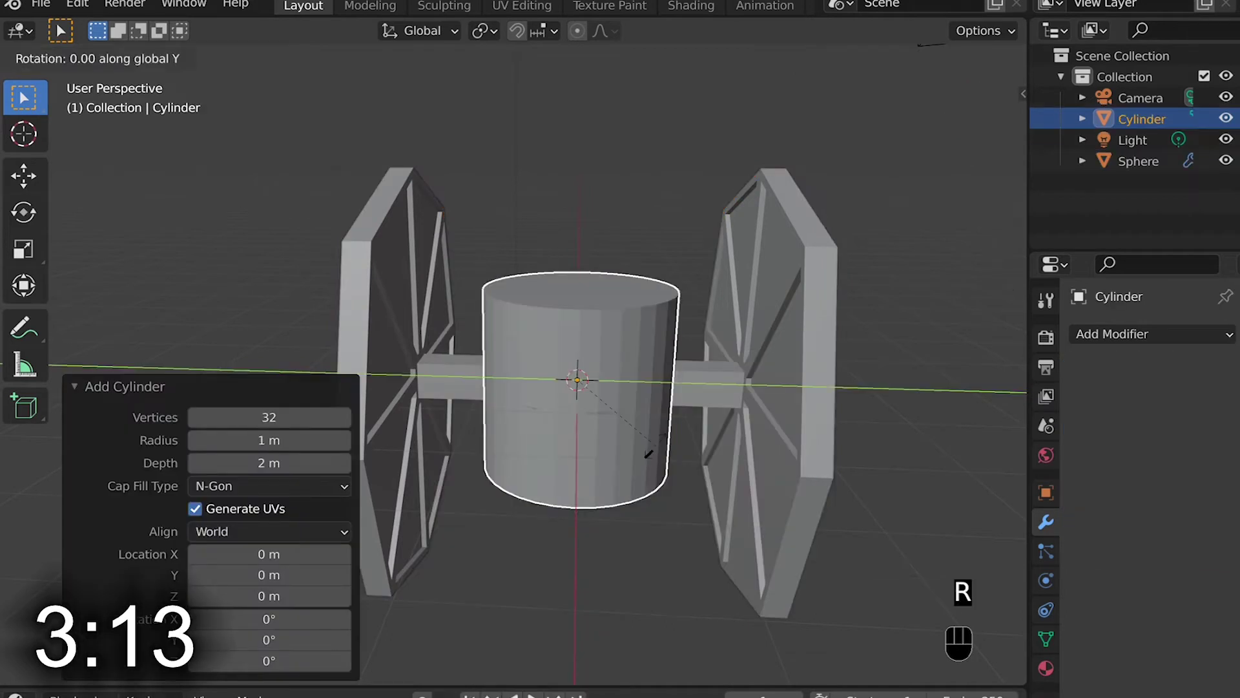
{"action": "type", "text": "90"}
{"action": "key", "text": "Return"}
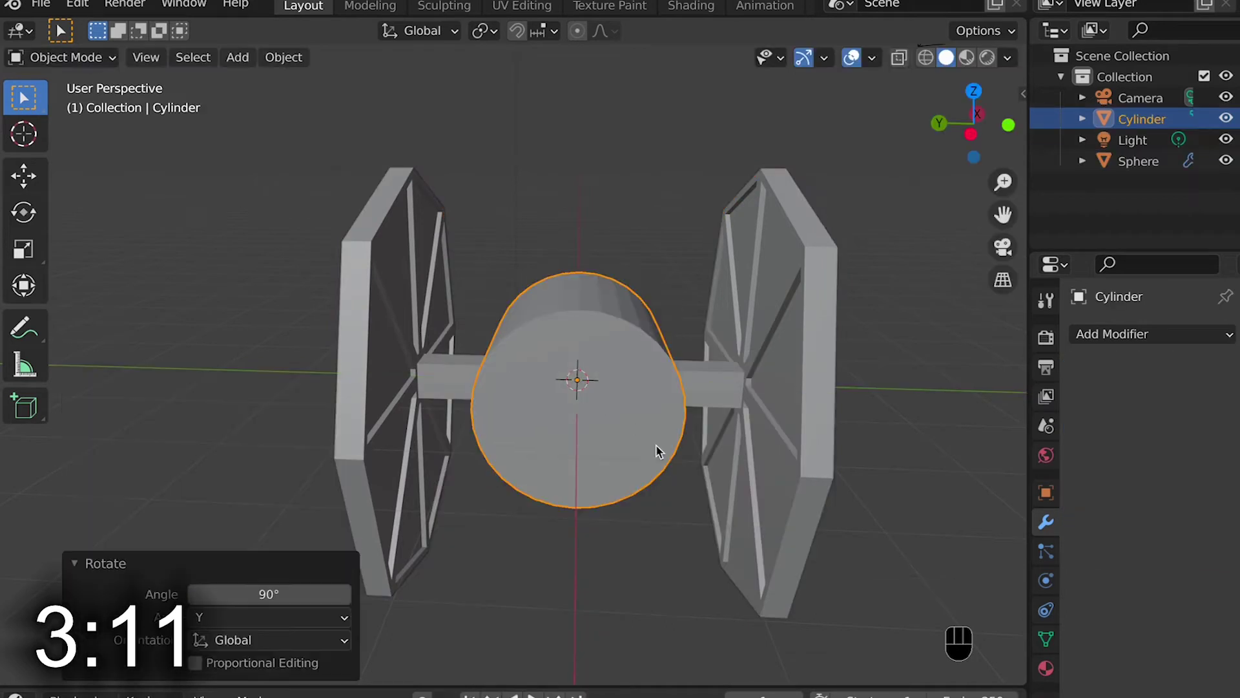
Scale the cylinder down narrower than the sphere and, in Edit Mode, move its mesh about 0.311 m along negative X to protrude in front
{"action": "key", "text": "s"}
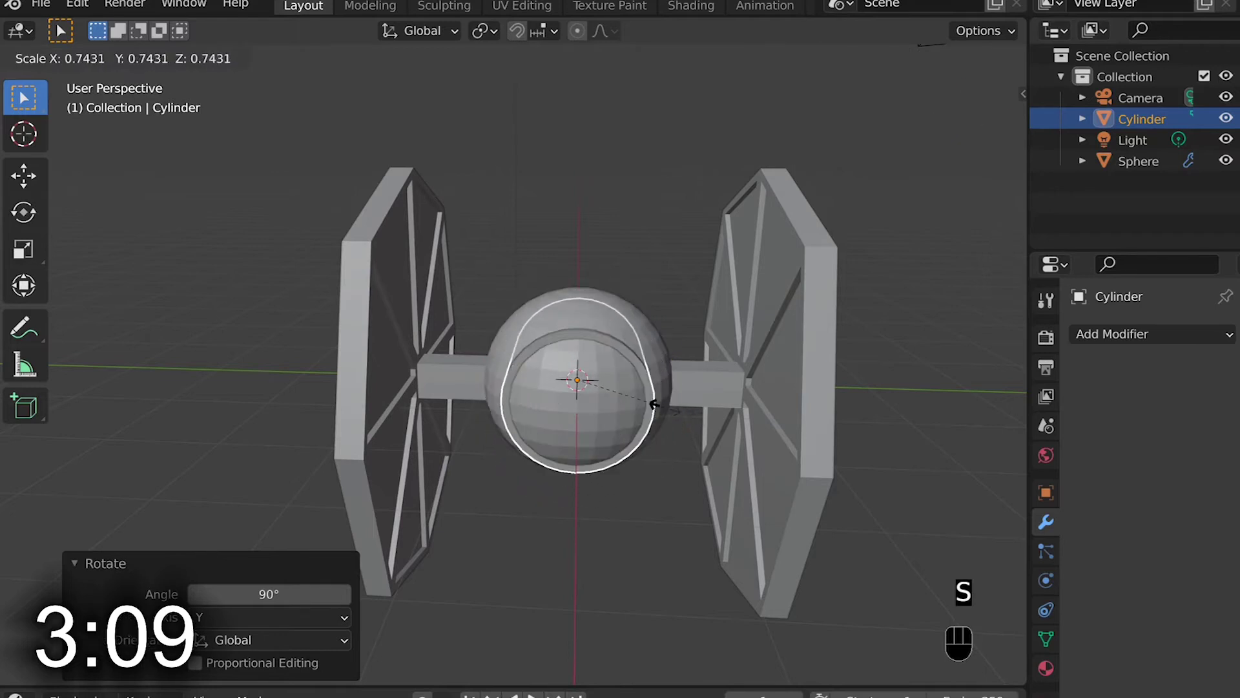
{"action": "left_click", "coordinate": [637, 400]}
{"action": "middle_click_drag", "start_coordinate": [621, 406], "coordinate": [648, 404]}
{"action": "key", "text": "Tab"}
{"action": "key", "text": "g"}
{"action": "key", "text": "y"}
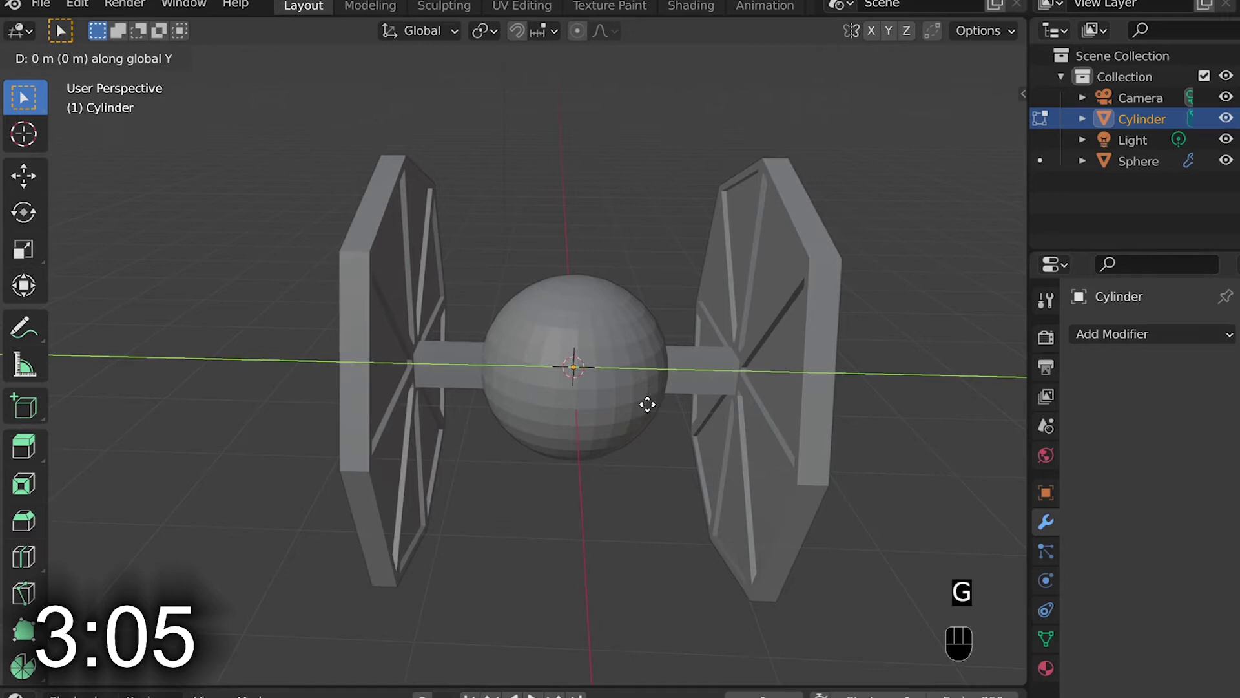
{"action": "key", "text": "x"}
{"action": "key", "text": "shift"}
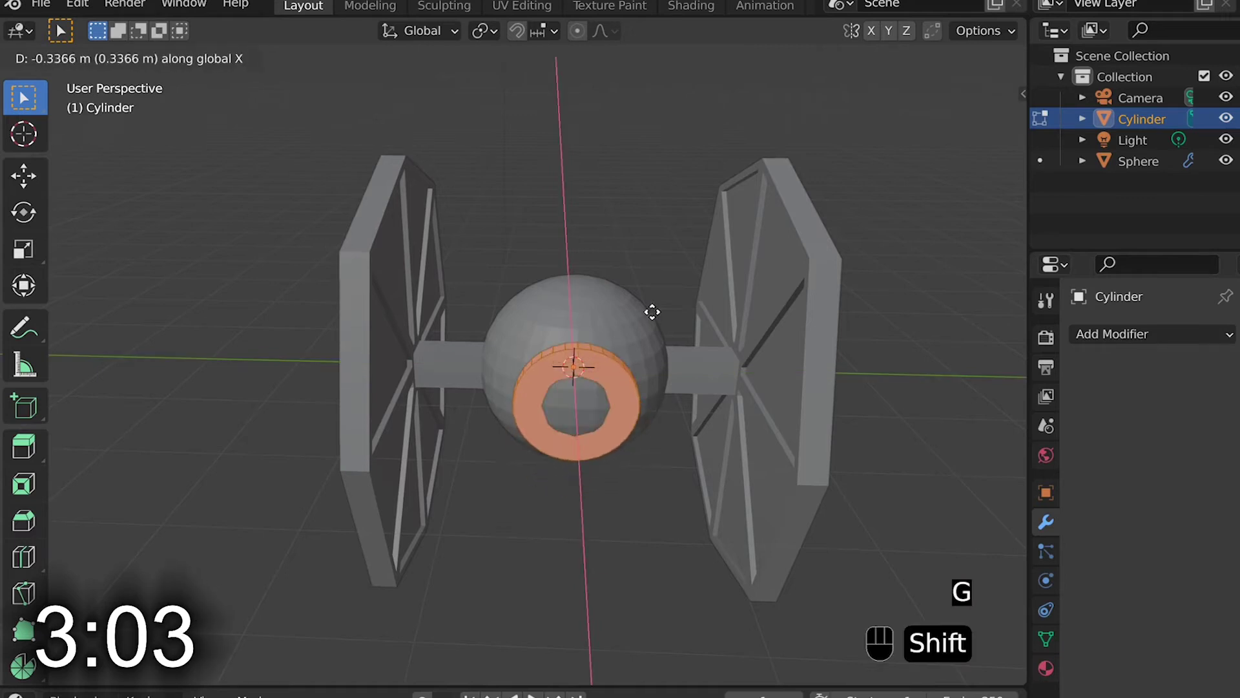
{"action": "left_click", "coordinate": [653, 309]}
Nudge the cylinder mesh deeper into the sphere's front so only a thin ring protrudes, and switch to editing the sphere
{"action": "middle_click_drag", "start_coordinate": [653, 308], "coordinate": [652, 308]}
{"action": "scroll", "coordinate": [652, 308], "scroll_direction": "up", "scroll_amount": 6, "text": "super"}
{"action": "key", "text": "g"}
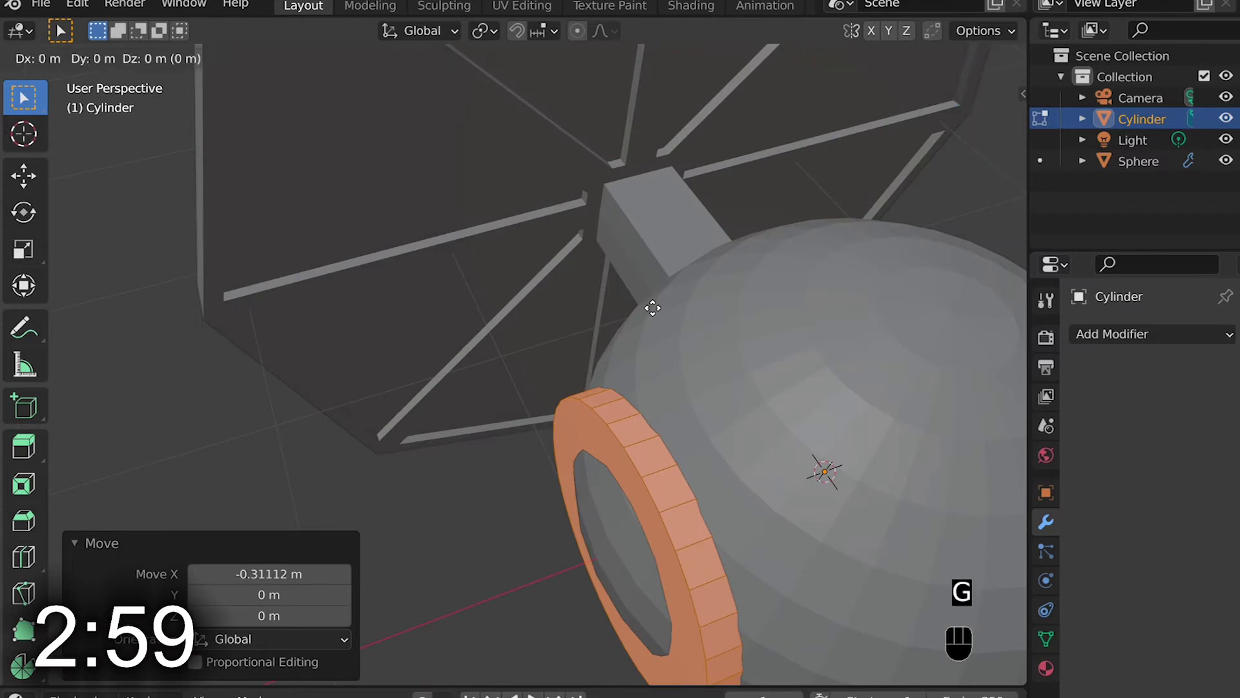
{"action": "left_click", "coordinate": [766, 270]}
{"action": "key", "text": "Tab"}
{"action": "left_click", "coordinate": [796, 390]}
{"action": "key", "text": "Tab"}
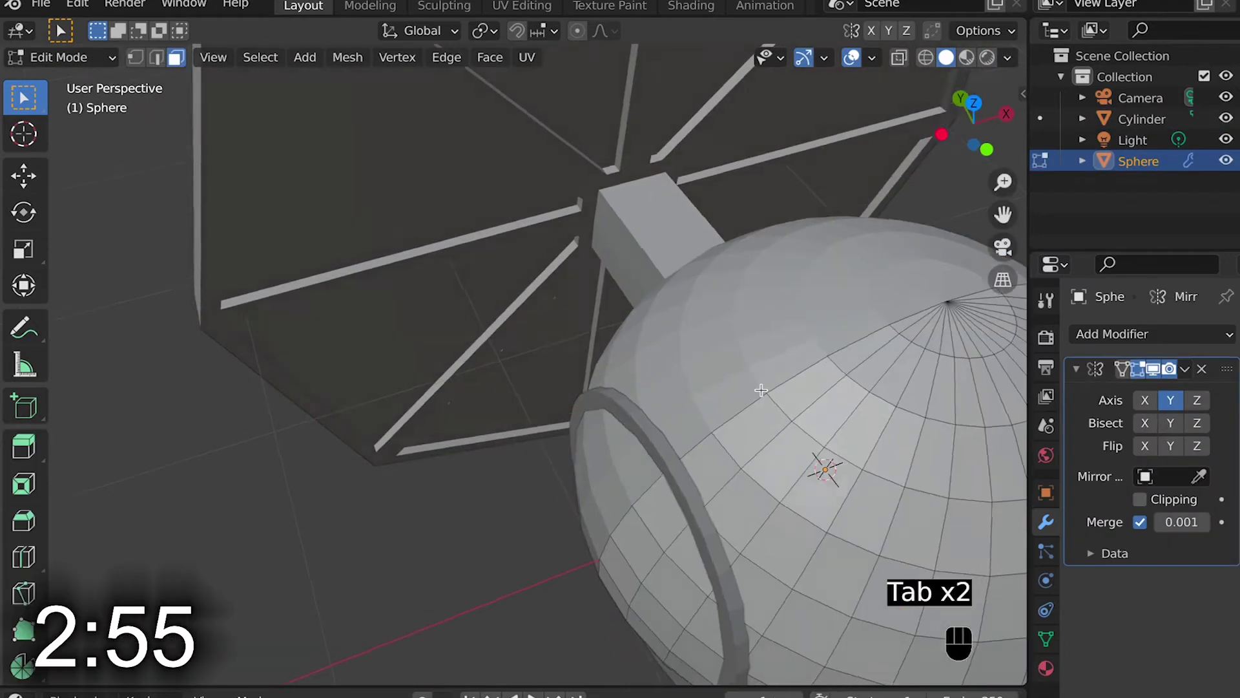
Select the sphere's front faces within and behind the cylinder ring and flatten them by scaling to 0 along X
{"action": "middle_click_drag", "start_coordinate": [762, 390], "coordinate": [722, 411]}
{"action": "left_click", "coordinate": [705, 461]}
{"action": "left_click", "coordinate": [747, 492], "text": "shift"}
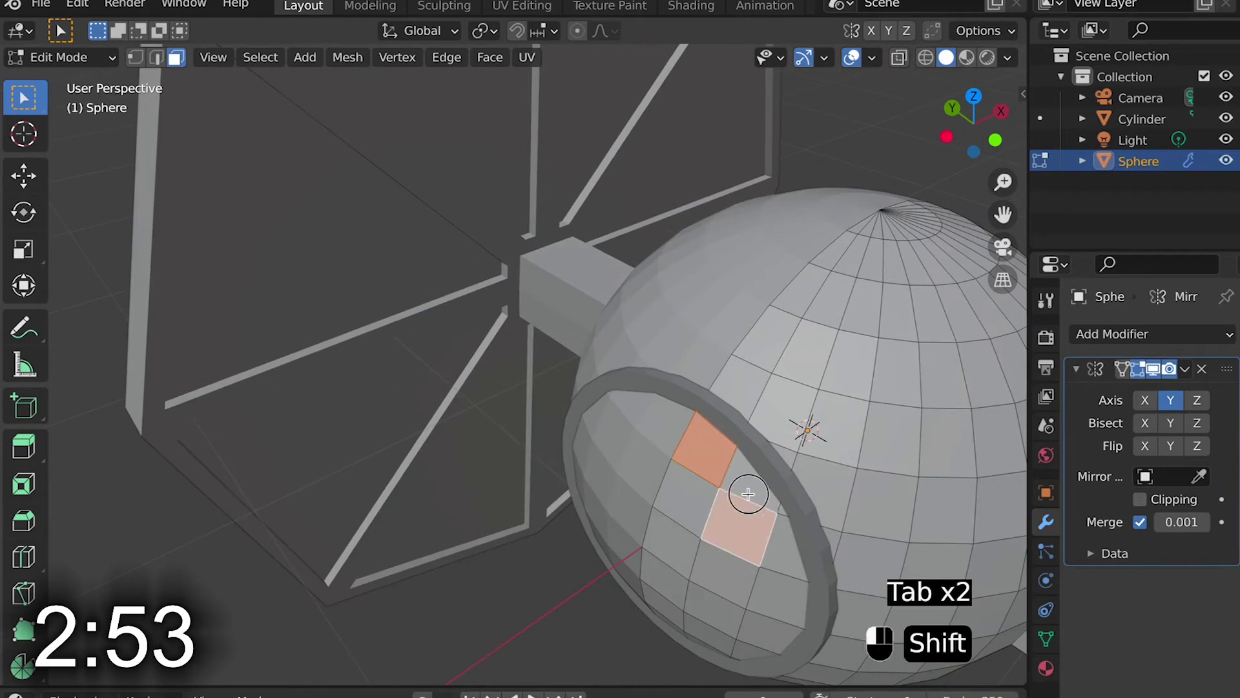
{"action": "left_click", "coordinate": [733, 523], "text": "shift"}
{"action": "left_click", "coordinate": [779, 527], "text": "shift"}
{"action": "middle_click_drag", "start_coordinate": [806, 508], "coordinate": [870, 506]}
{"action": "left_click_drag", "start_coordinate": [847, 590], "coordinate": [675, 590], "text": "shift"}
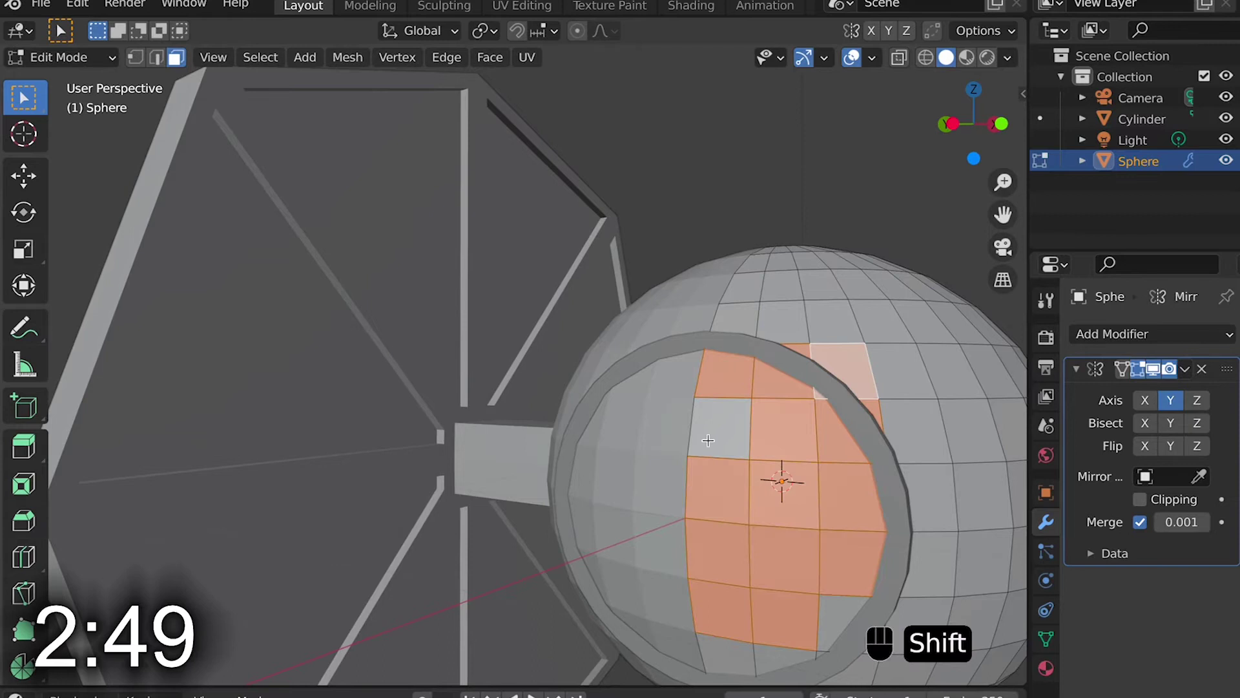
{"action": "left_click", "coordinate": [744, 431], "text": "shift"}
{"action": "left_click", "coordinate": [835, 623], "text": "shift"}
{"action": "middle_click_drag", "start_coordinate": [835, 622], "coordinate": [836, 613], "text": "shift"}
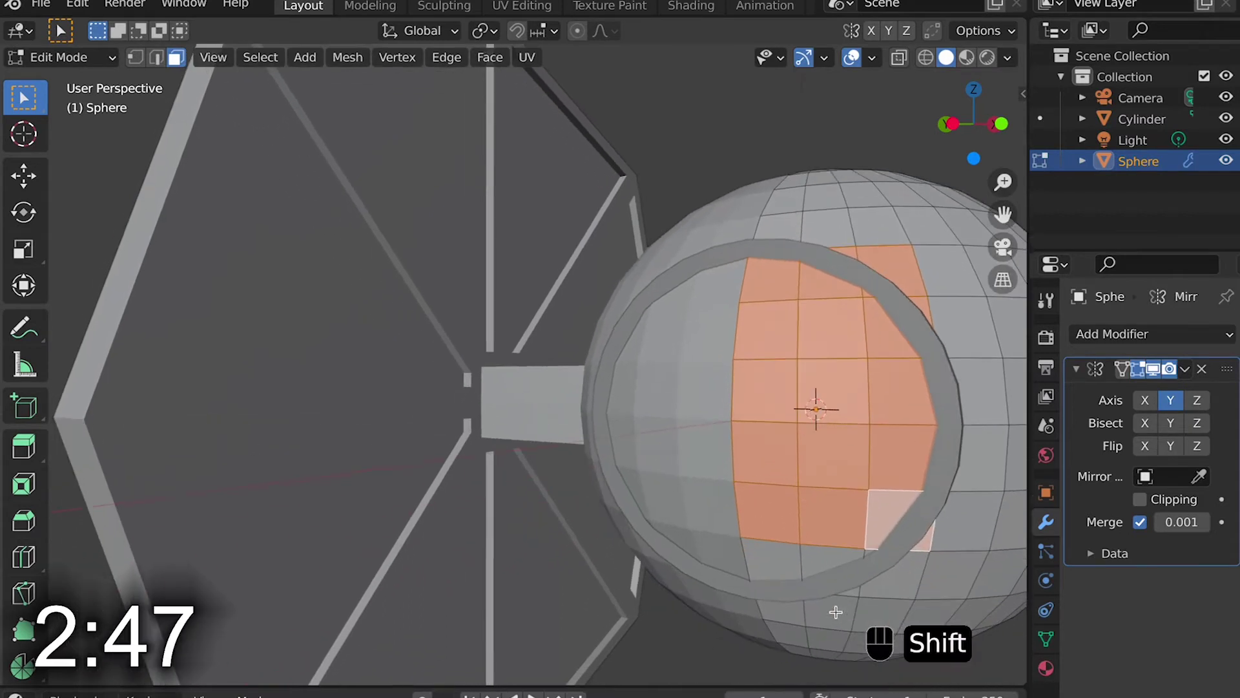
{"action": "left_click", "coordinate": [888, 573], "text": "shift"}
{"action": "left_click", "coordinate": [833, 567], "text": "shift"}
{"action": "left_click", "coordinate": [791, 569], "text": "shift"}
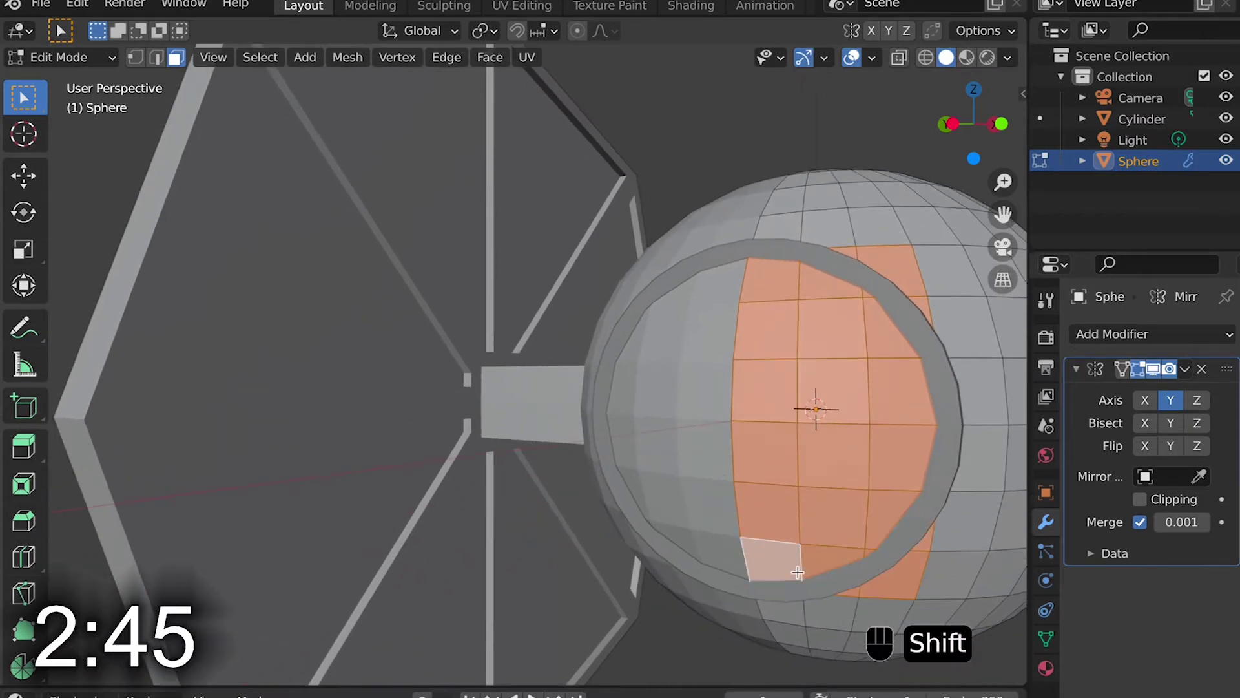
{"action": "middle_click_drag", "start_coordinate": [778, 516], "coordinate": [767, 537]}
{"action": "key", "text": "s"}
{"action": "key", "text": "y"}
{"action": "key", "text": "y"}
{"action": "key", "text": "y"}
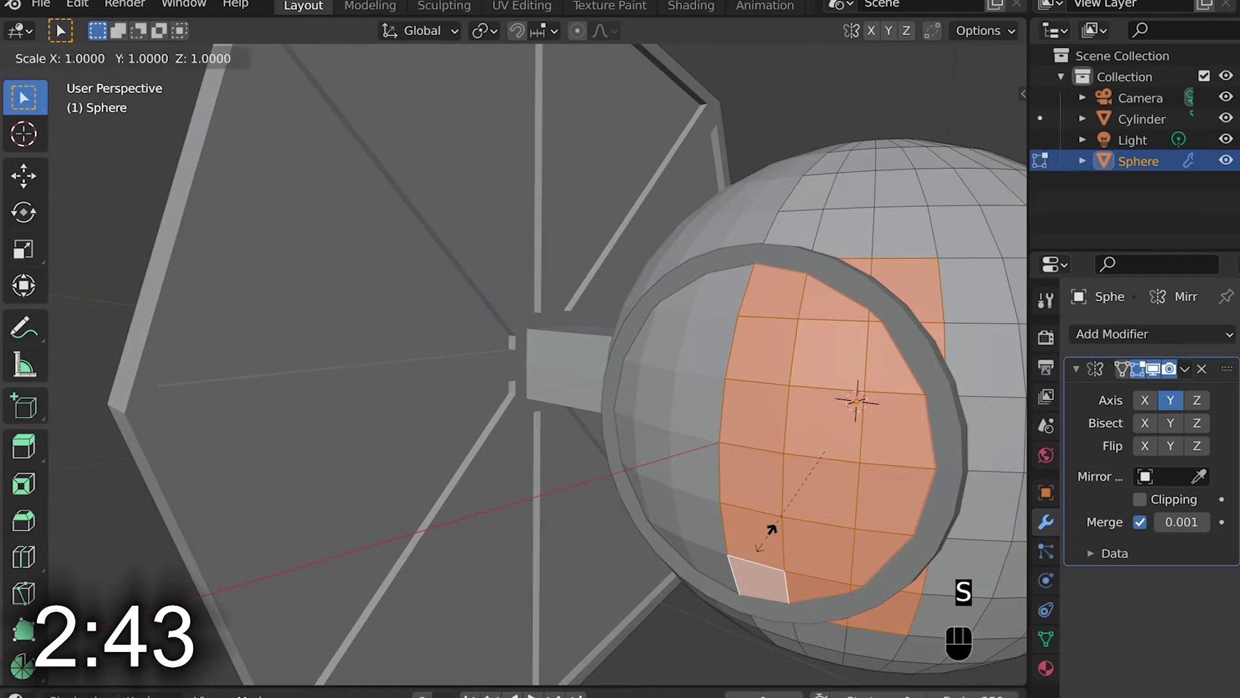
{"action": "key", "text": "x"}
{"action": "key", "text": "0"}
{"action": "key", "text": "Return"}
Move the flattened front faces about 0.036 m along X
{"action": "middle_click_drag", "start_coordinate": [772, 526], "coordinate": [765, 537]}
{"action": "key", "text": "g"}
{"action": "key", "text": "x"}
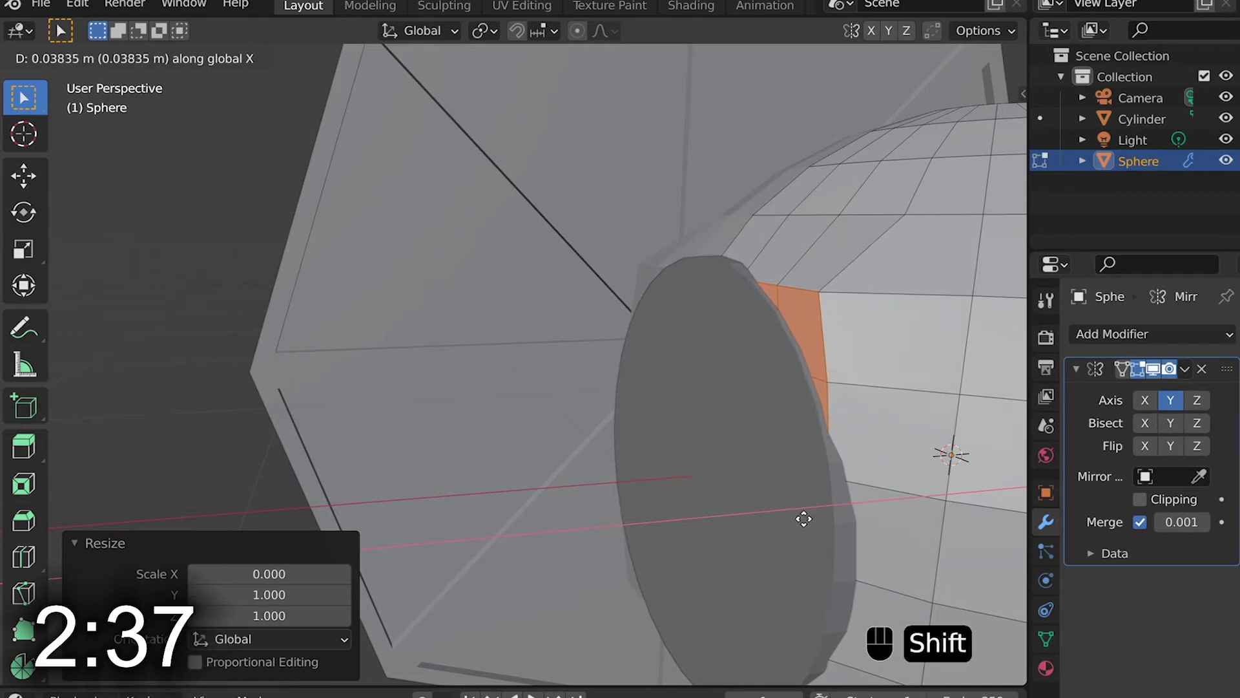
{"action": "left_click", "coordinate": [794, 524]}
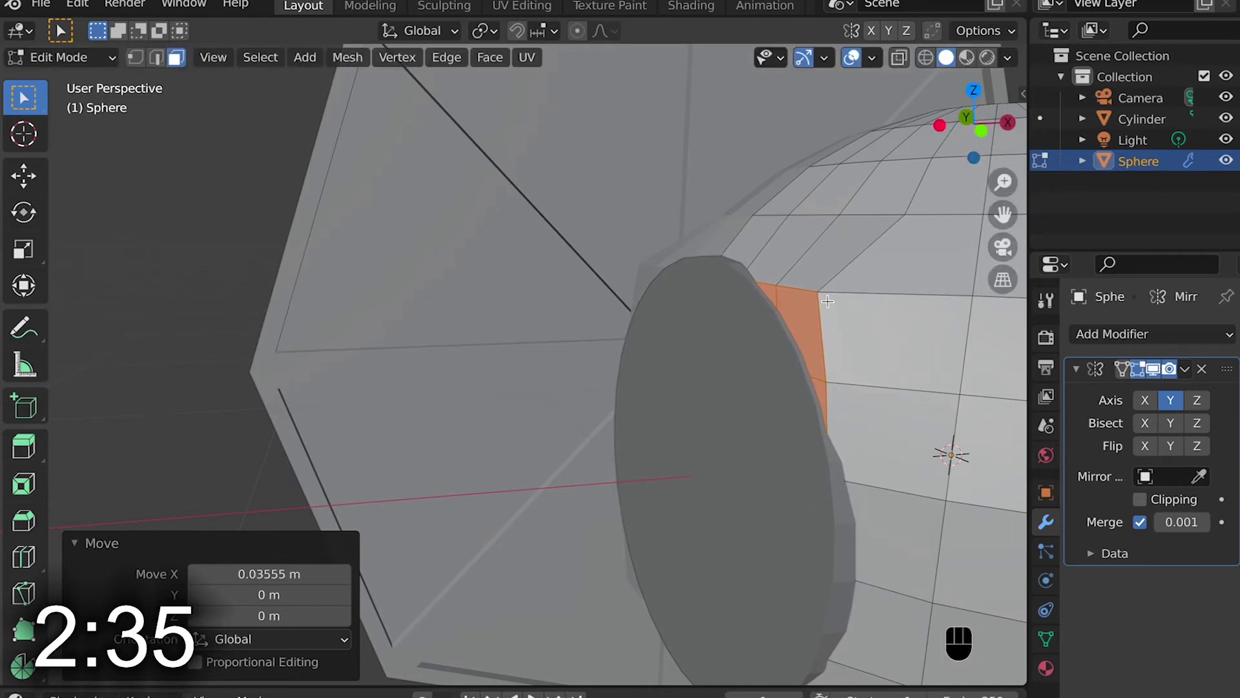
In vertex selection mode, move the protruding upper corner vertex of the flattened area about 0.07 m back along X
{"action": "left_click", "coordinate": [134, 57]}
{"action": "middle_click_drag", "start_coordinate": [598, 327], "coordinate": [854, 502]}
{"action": "left_click", "coordinate": [889, 505]}
{"action": "middle_click_drag", "start_coordinate": [811, 258], "coordinate": [805, 272]}
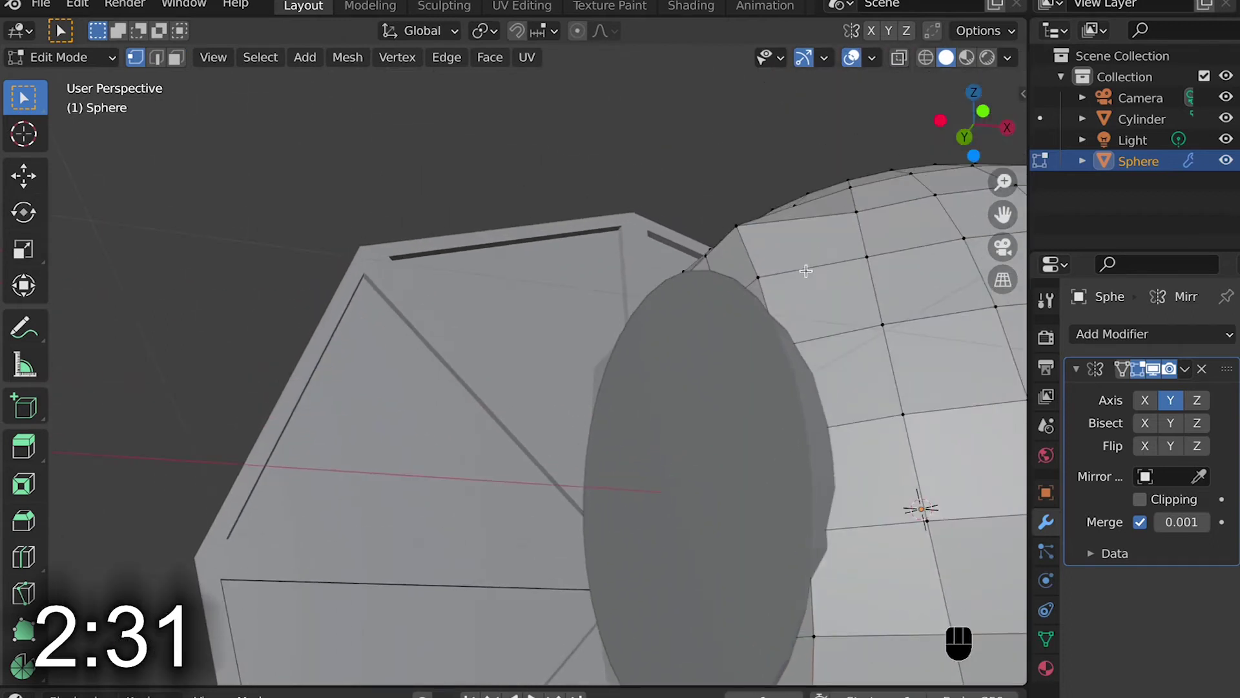
{"action": "scroll", "coordinate": [785, 288], "scroll_direction": "up", "scroll_amount": 3}
{"action": "scroll", "coordinate": [782, 288], "scroll_direction": "down", "scroll_amount": 1}
{"action": "scroll", "coordinate": [743, 298], "scroll_direction": "down", "scroll_amount": 4}
{"action": "middle_click_drag", "start_coordinate": [744, 298], "coordinate": [743, 297]}
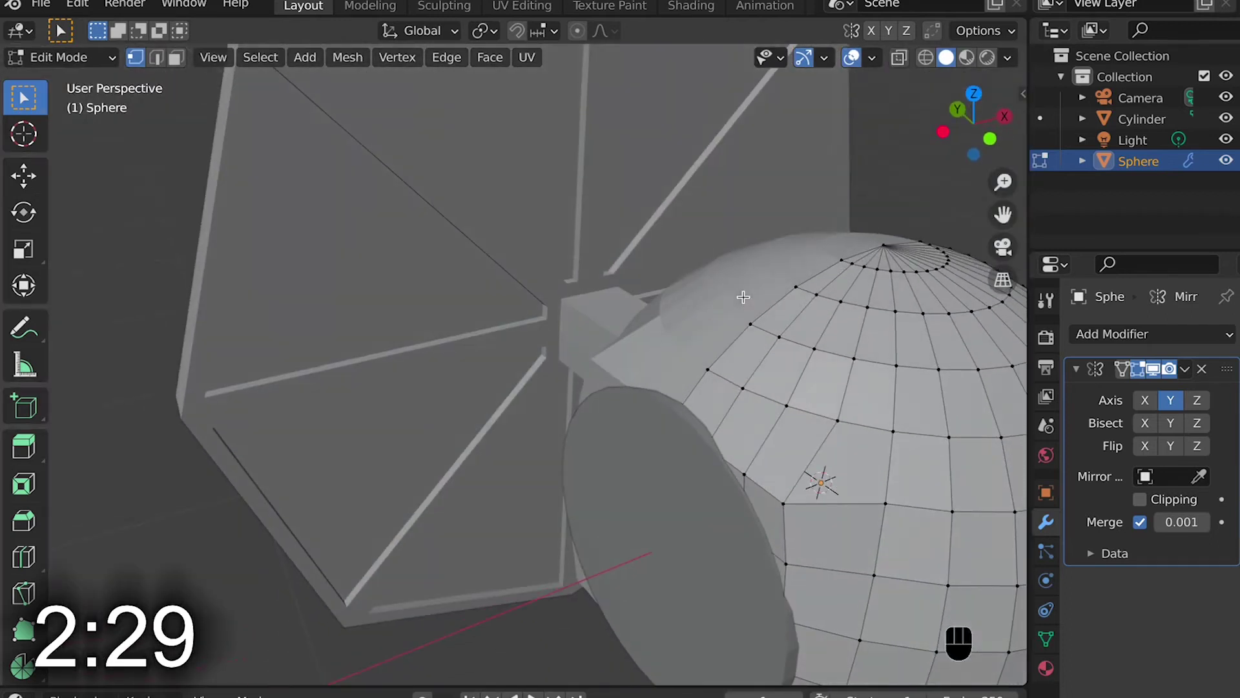
{"action": "left_click", "coordinate": [788, 502]}
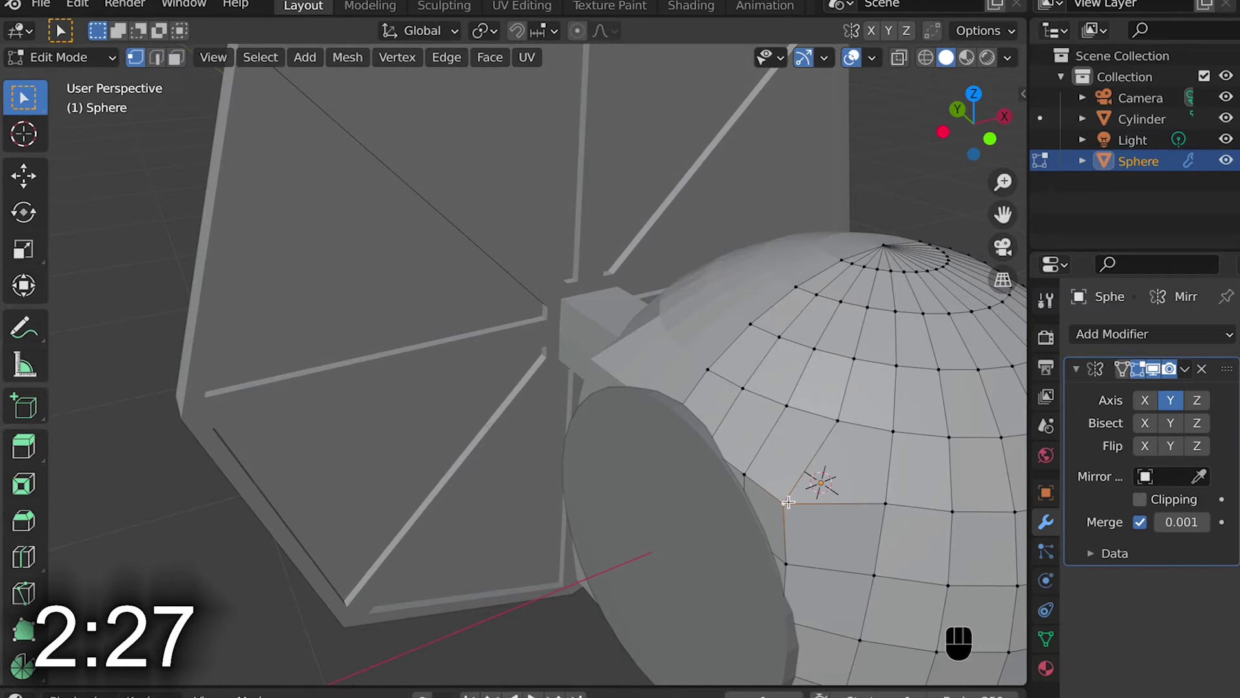
{"action": "key", "text": "g"}
{"action": "key", "text": "x"}
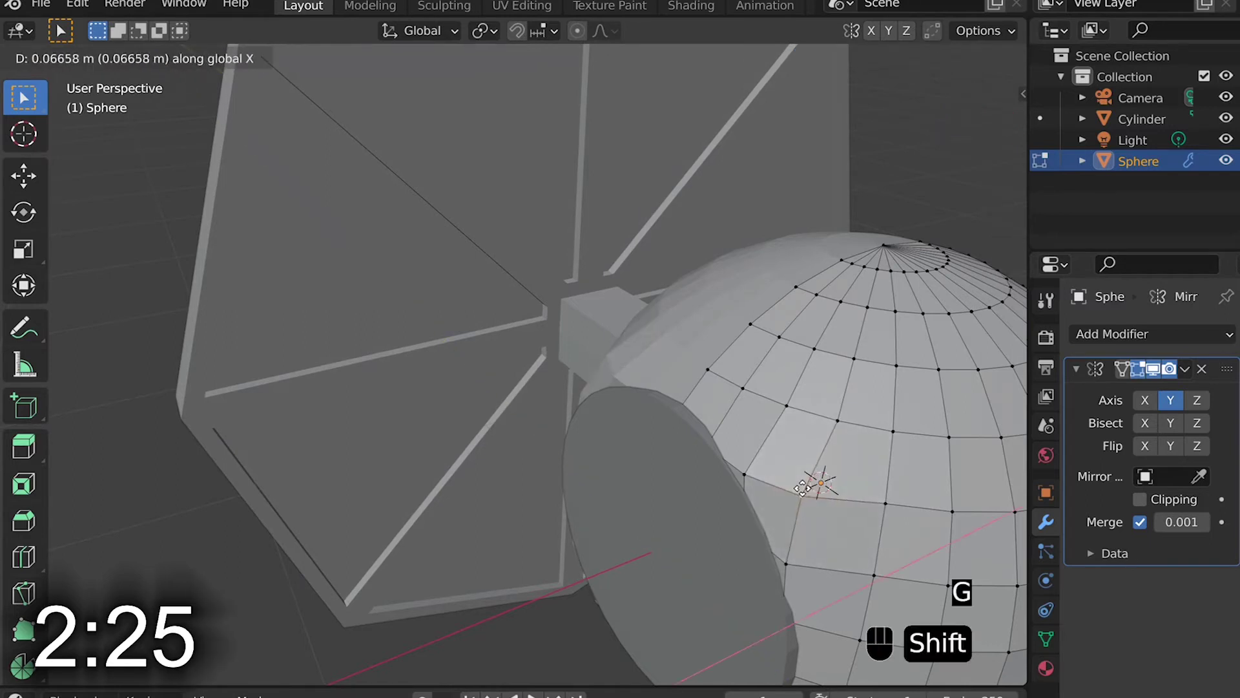
{"action": "left_click", "coordinate": [814, 486]}
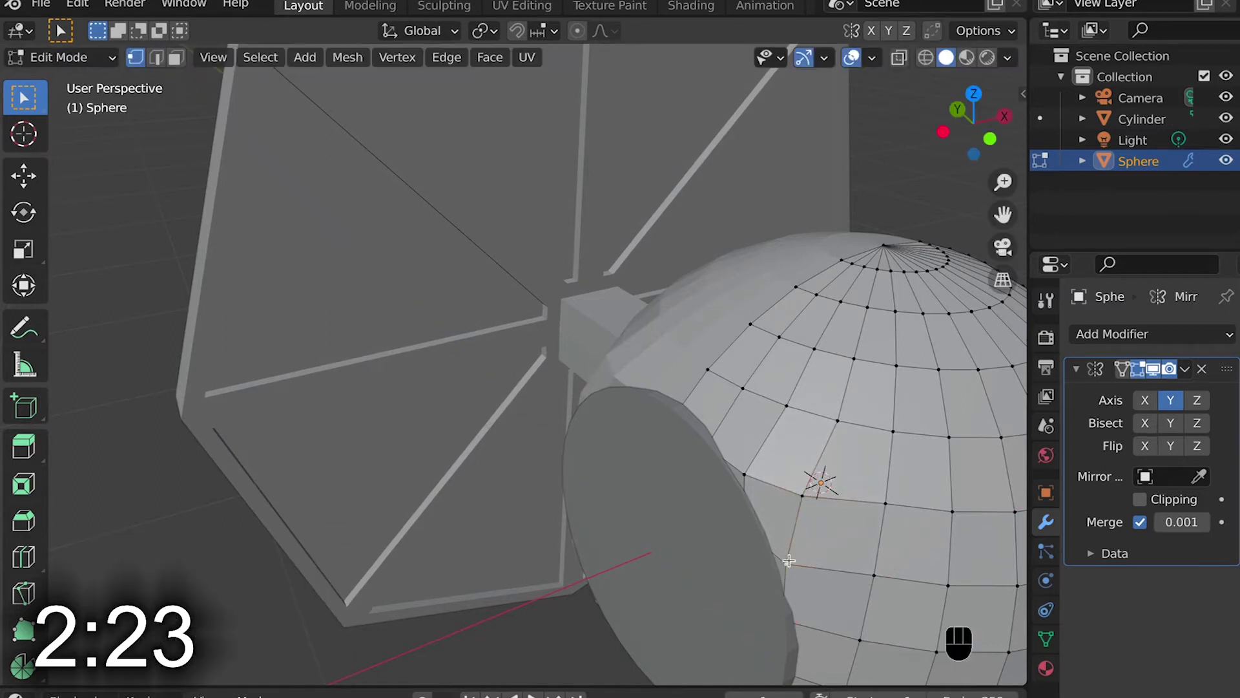
Move the vertex just below that upper corner about 0.013 m along X
{"action": "key", "text": "g"}
{"action": "key", "text": "y"}
{"action": "key", "text": "x"}
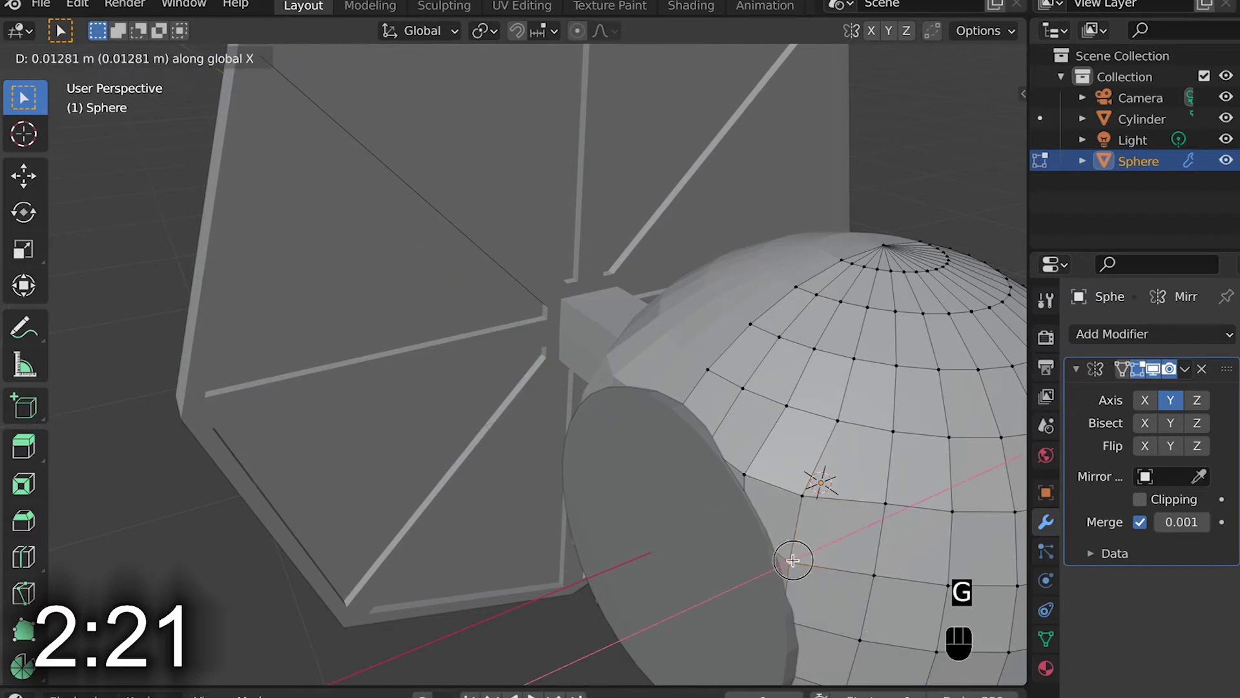
{"action": "left_click", "coordinate": [793, 560]}
Move the sphere vertex beside the lower edge of the cylinder disc slightly along X and return to Object Mode
{"action": "middle_click_drag", "start_coordinate": [749, 624], "coordinate": [792, 559]}
{"action": "middle_click_drag", "start_coordinate": [860, 635], "coordinate": [829, 577], "text": "shift"}
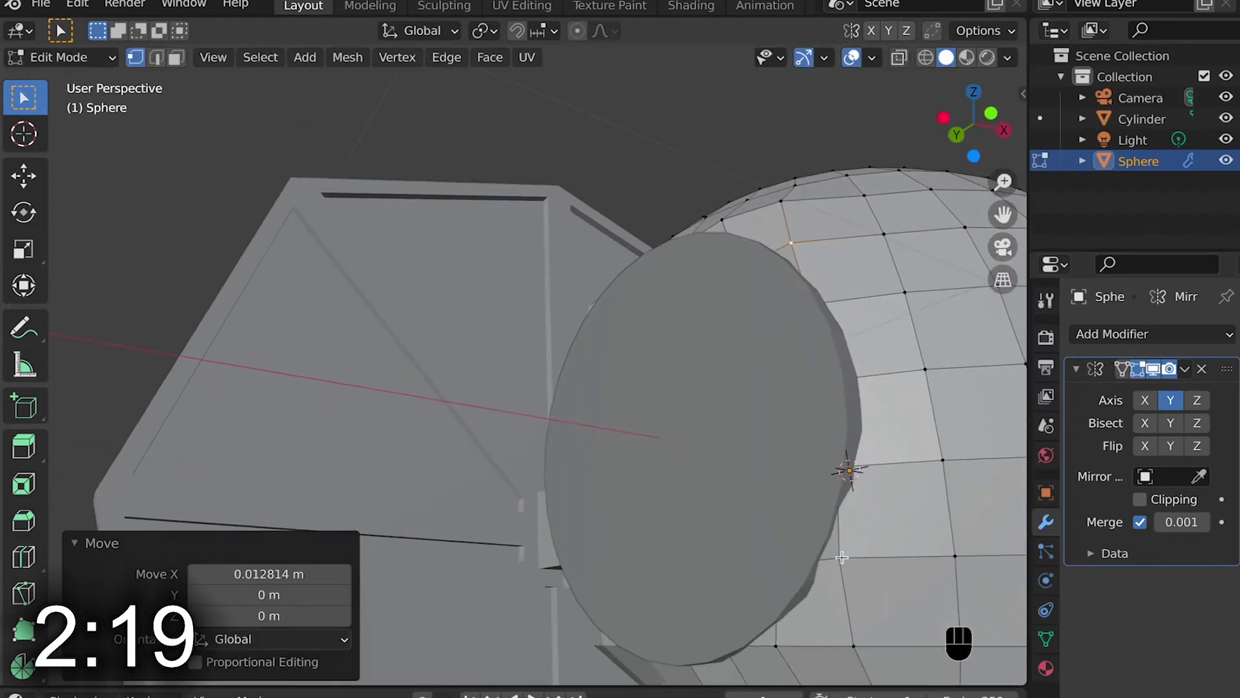
{"action": "left_click", "coordinate": [841, 557]}
{"action": "key", "text": "g"}
{"action": "key", "text": "x"}
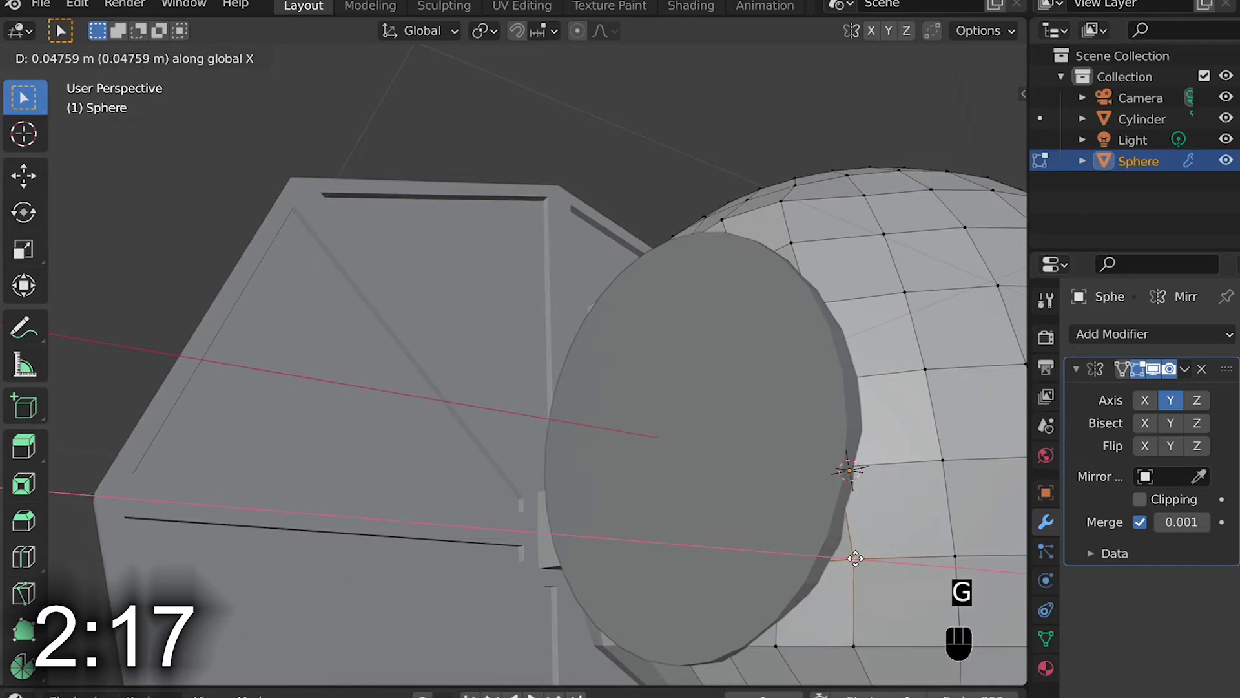
{"action": "left_click", "coordinate": [851, 559]}
{"action": "key", "text": "Tab"}
Select the cylinder, enter Edit Mode with face selection, and delete its front cap face
{"action": "key", "text": "KP_Decimal"}
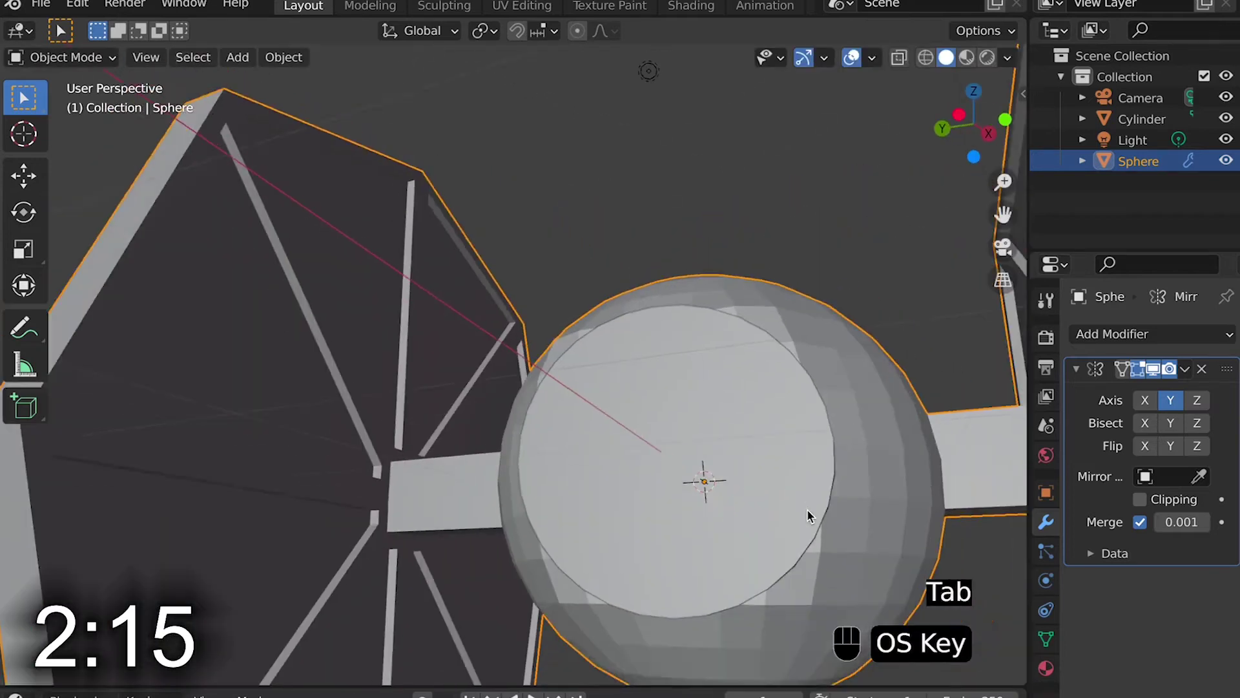
{"action": "scroll", "coordinate": [807, 510], "scroll_direction": "left", "scroll_amount": 4}
{"action": "scroll", "coordinate": [807, 511], "scroll_direction": "up", "scroll_amount": 5}
{"action": "scroll", "coordinate": [808, 510], "scroll_direction": "down", "scroll_amount": 5}
{"action": "scroll", "coordinate": [808, 511], "scroll_direction": "left", "scroll_amount": 2}
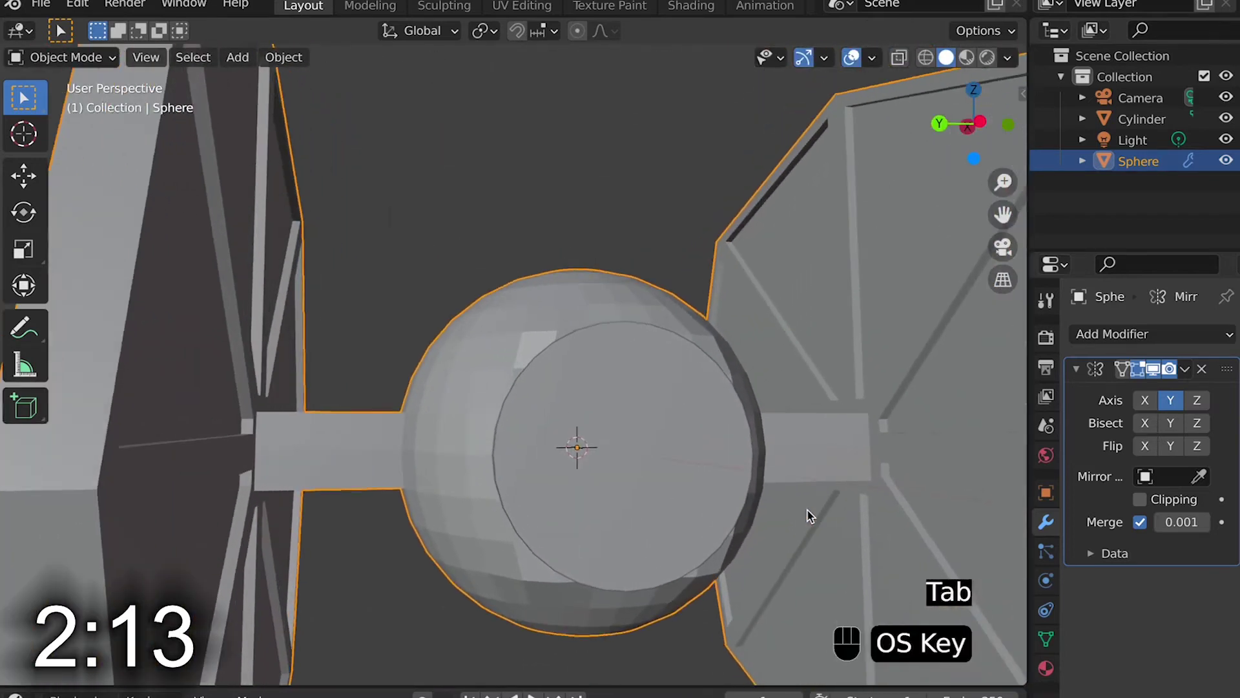
{"action": "left_click", "coordinate": [558, 437]}
{"action": "key", "text": "Tab"}
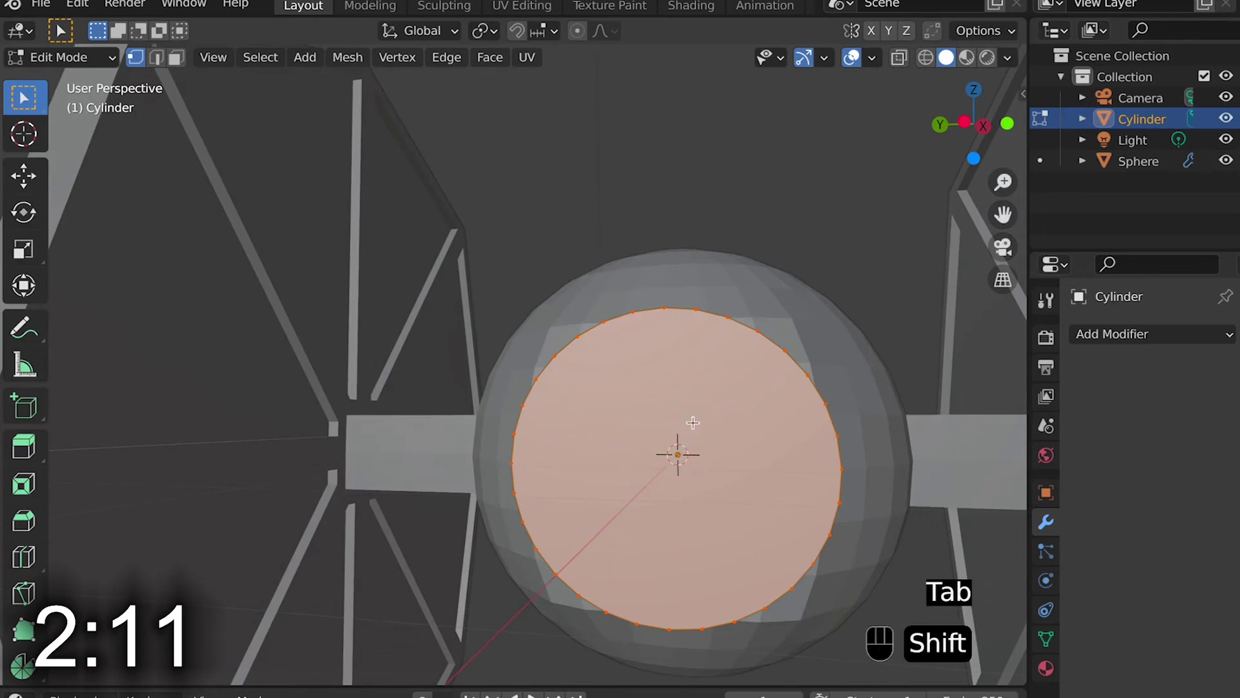
{"action": "middle_click_drag", "start_coordinate": [693, 422], "coordinate": [620, 440], "text": "shift"}
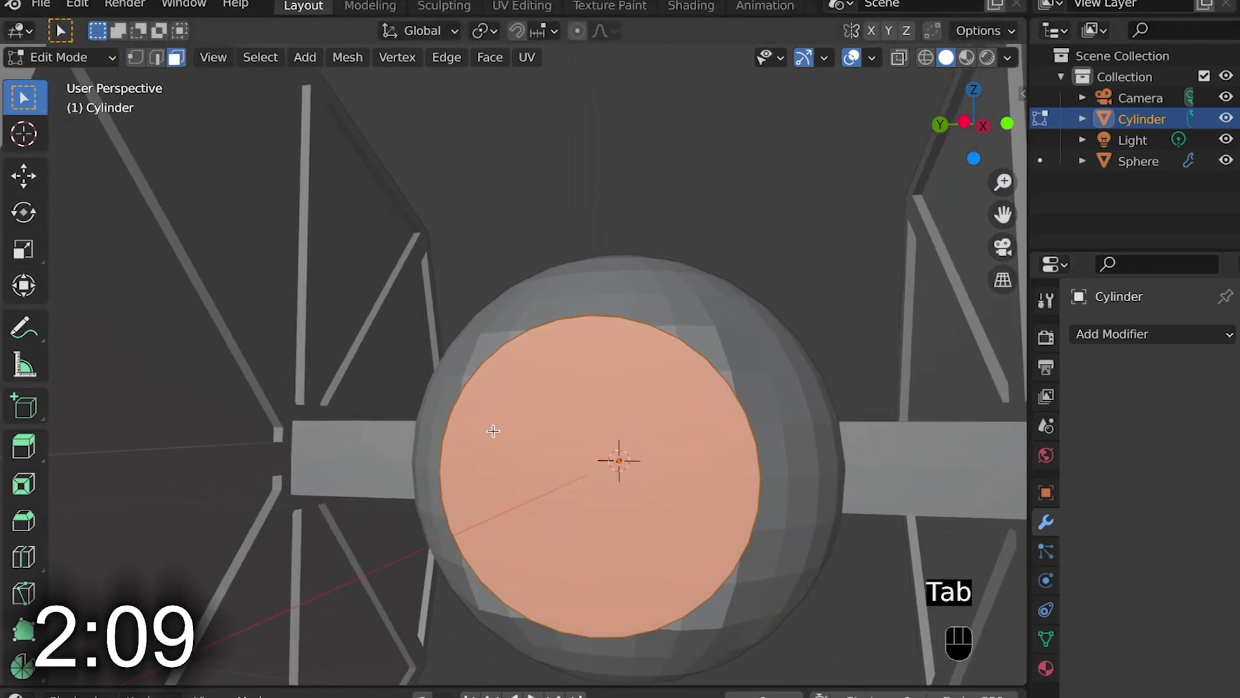
{"action": "left_click", "coordinate": [615, 459]}
{"action": "key", "text": "x"}
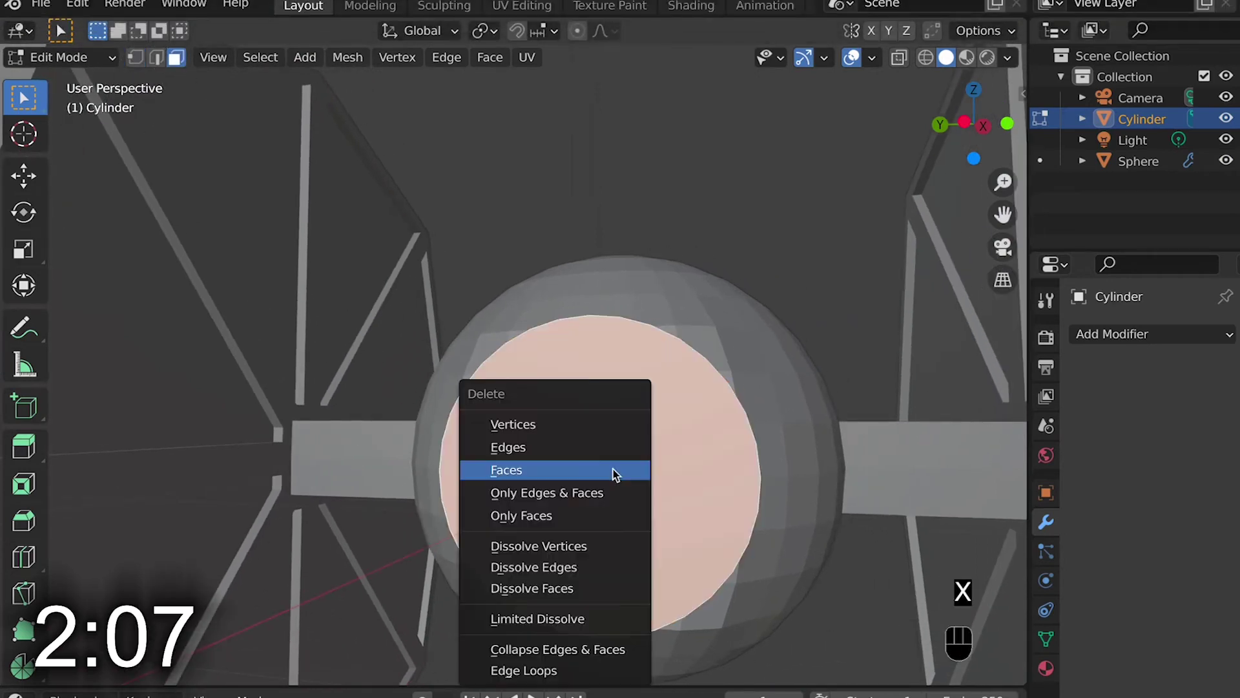
{"action": "left_click", "coordinate": [572, 471]}
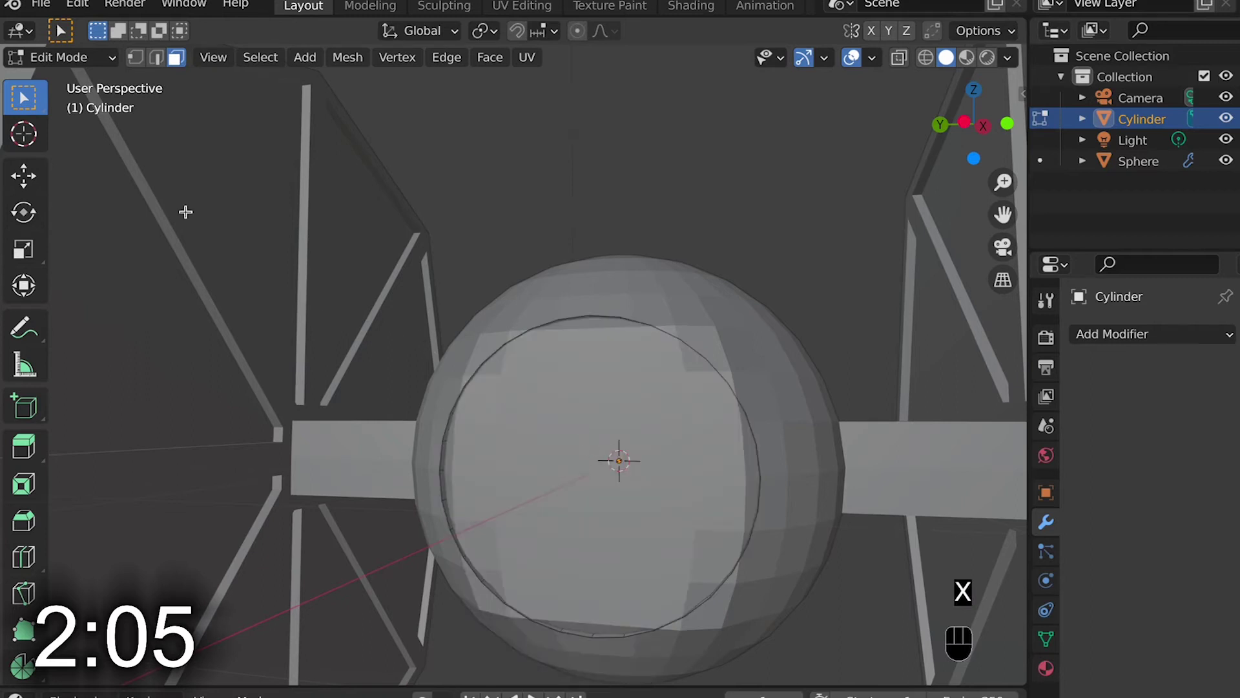
In vertex selection mode, extrude the cylinder's open front rim inward, scaling it to about 0.937
{"action": "left_click", "coordinate": [135, 56]}
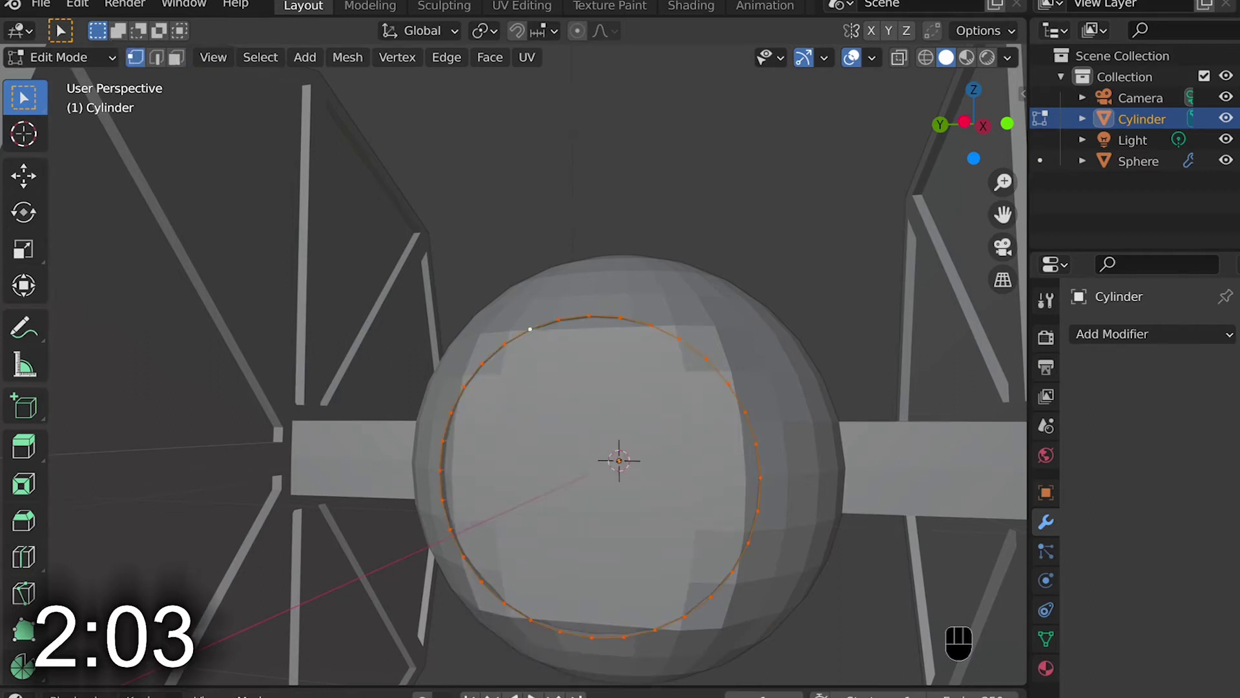
{"action": "middle_click_drag", "start_coordinate": [537, 324], "coordinate": [536, 332]}
{"action": "key", "text": "e"}
{"action": "key", "text": "s"}
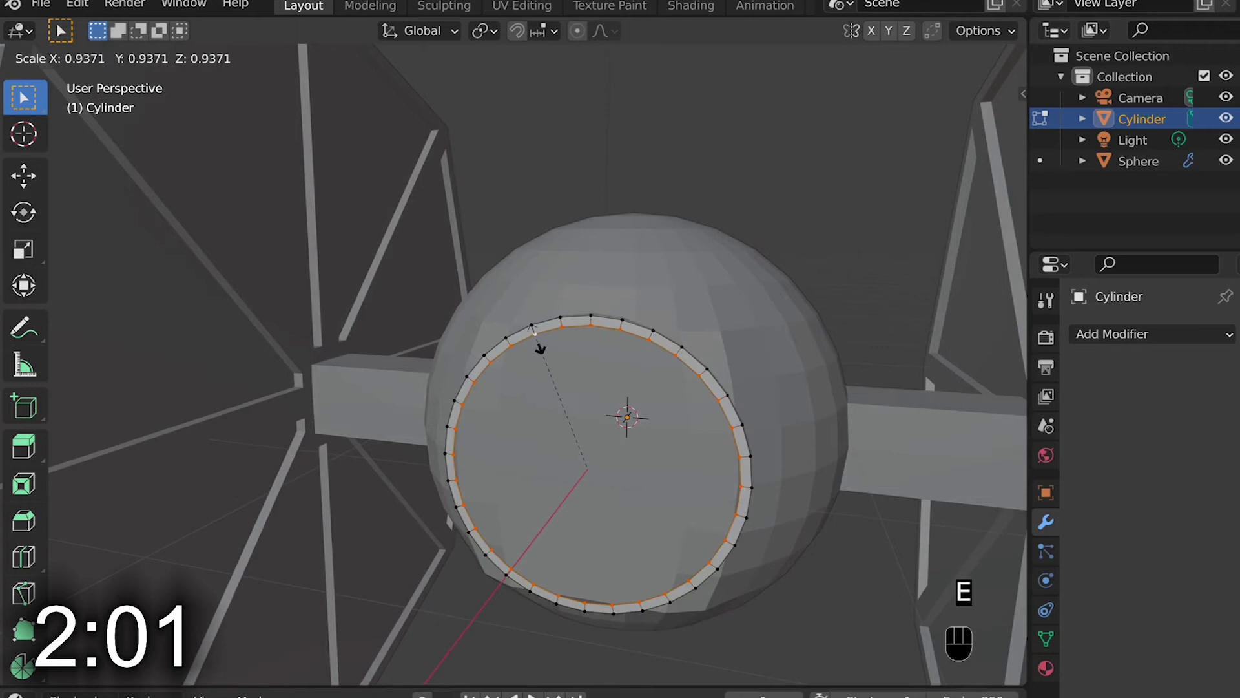
{"action": "left_click", "coordinate": [534, 328]}
Extrude the rim inward twice more, scaling to about 0.378 and 0.731, and fill the remaining centre opening with a face
{"action": "key", "text": "e"}
{"action": "key", "text": "s"}
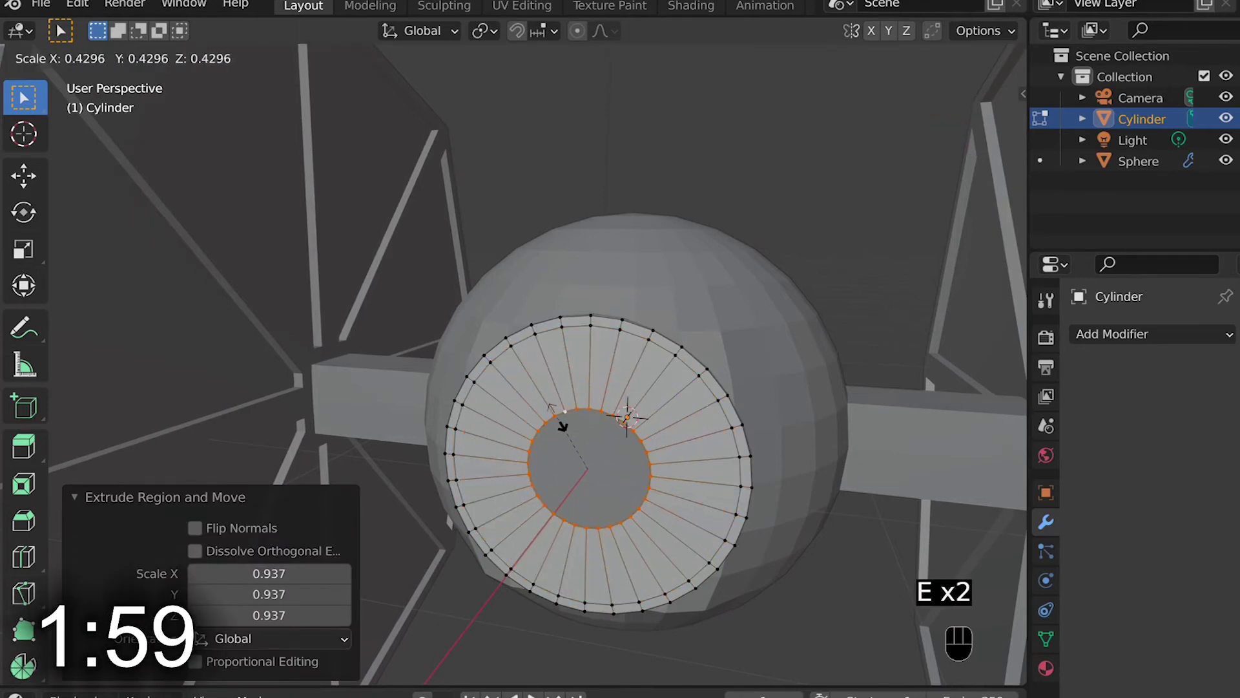
{"action": "left_click", "coordinate": [569, 431]}
{"action": "key", "text": "e"}
{"action": "key", "text": "s"}
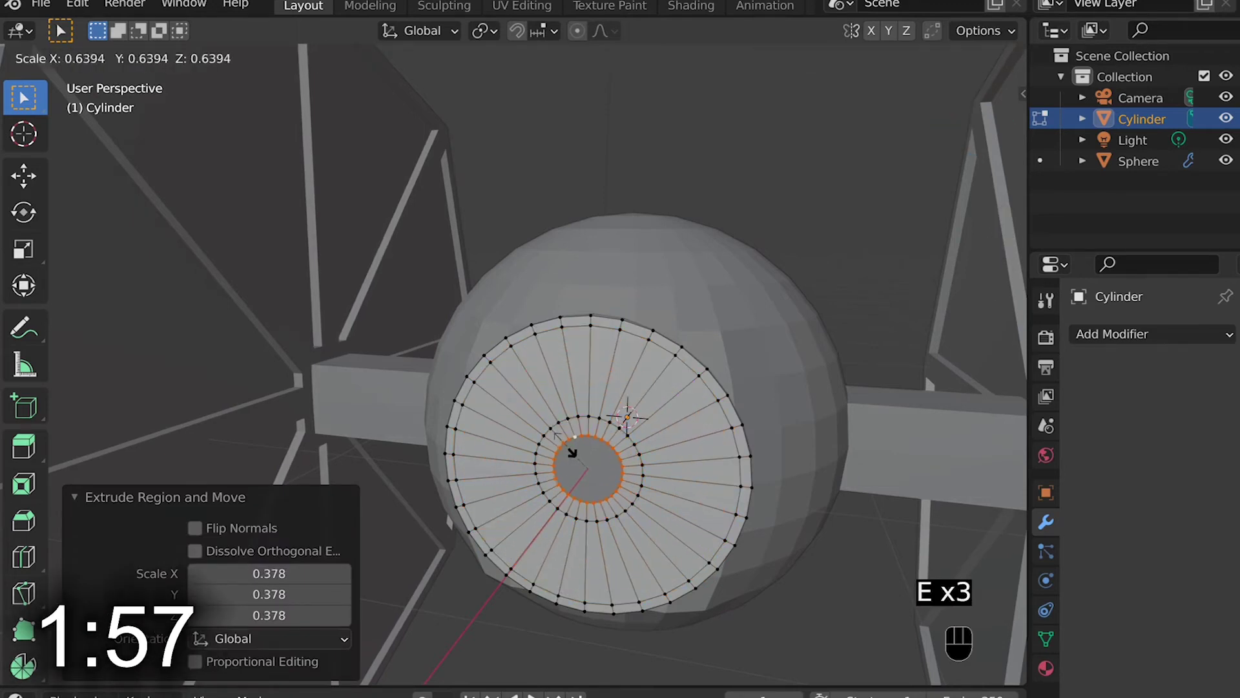
{"action": "left_click", "coordinate": [569, 448]}
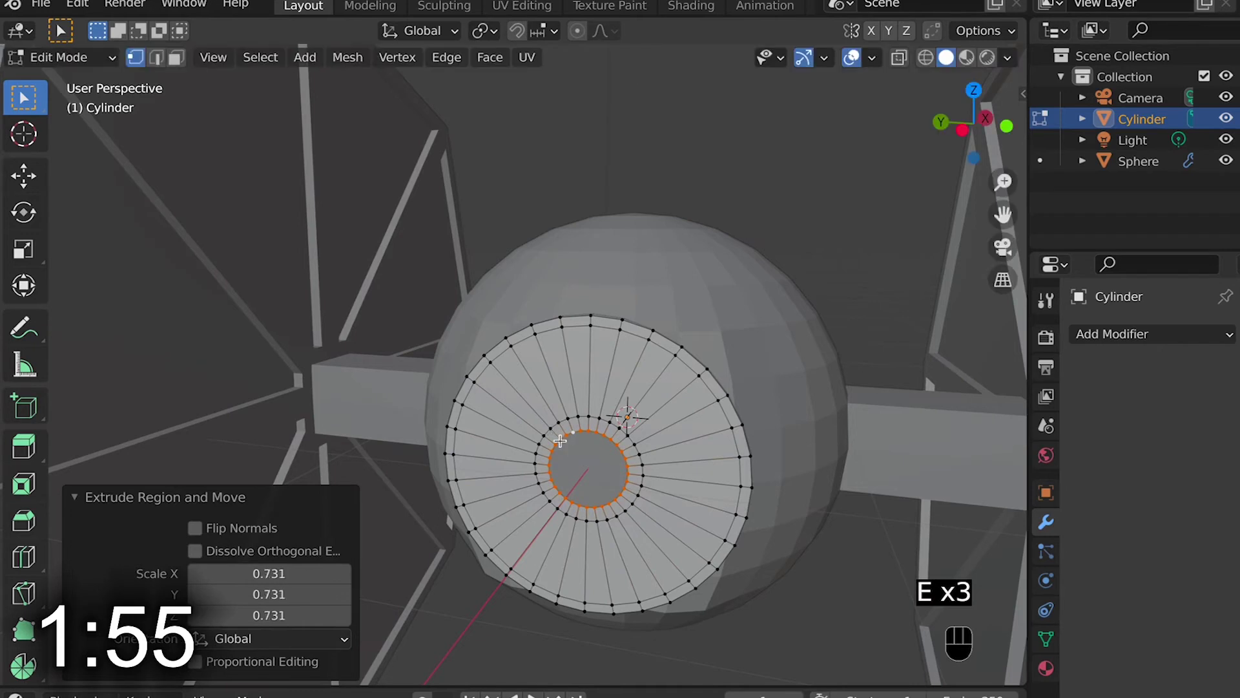
{"action": "key", "text": "f"}
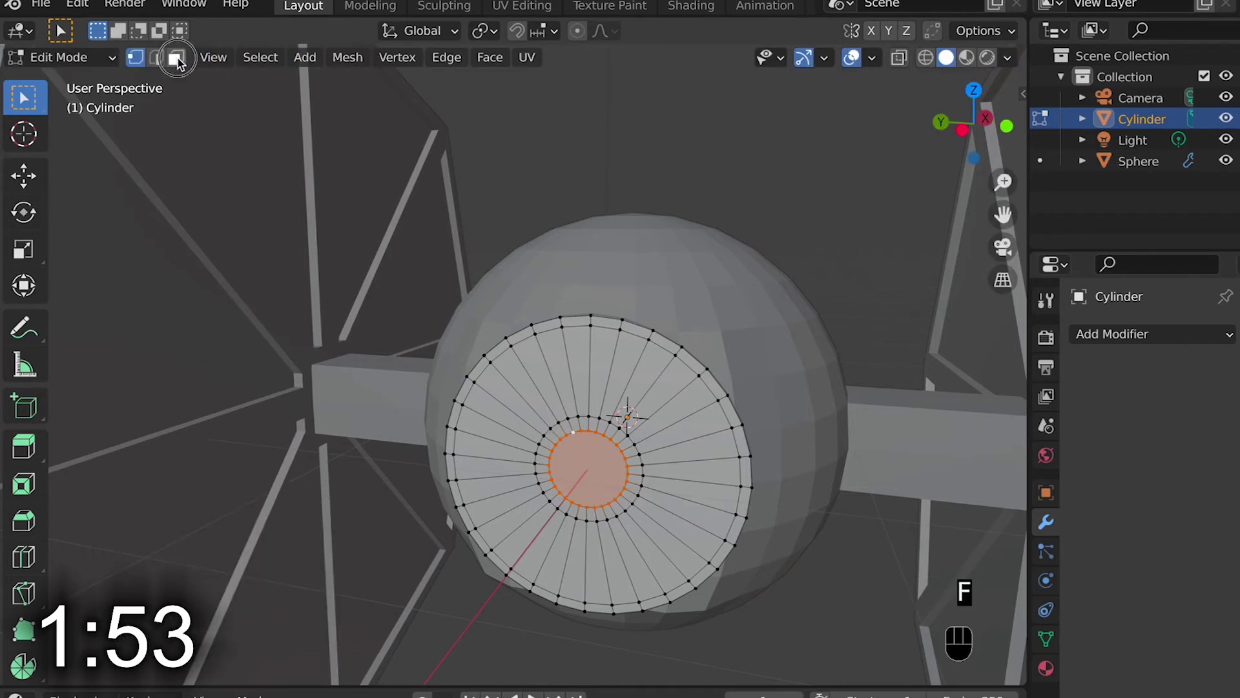
In face selection mode, enable proportional editing and start moving the centre face with a proportional size of 0.30
{"action": "key", "text": "o"}
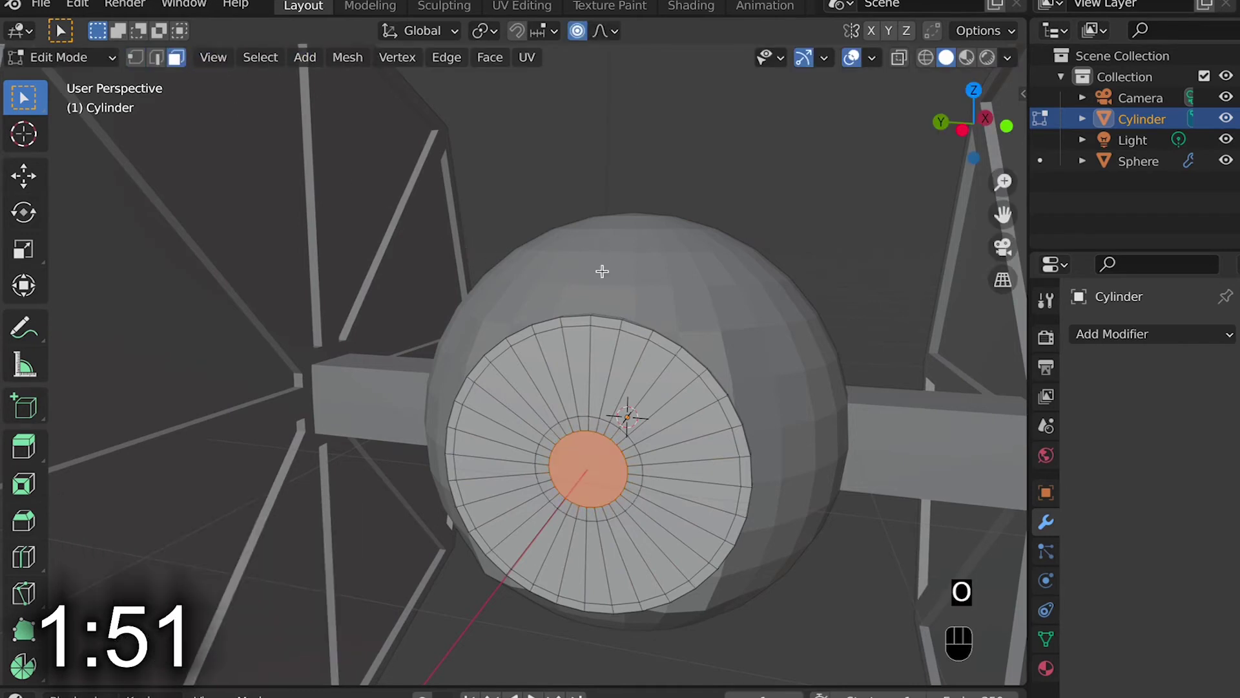
{"action": "key", "text": "g"}
{"action": "key", "text": "y"}
{"action": "key", "text": "y"}
{"action": "key", "text": "y"}
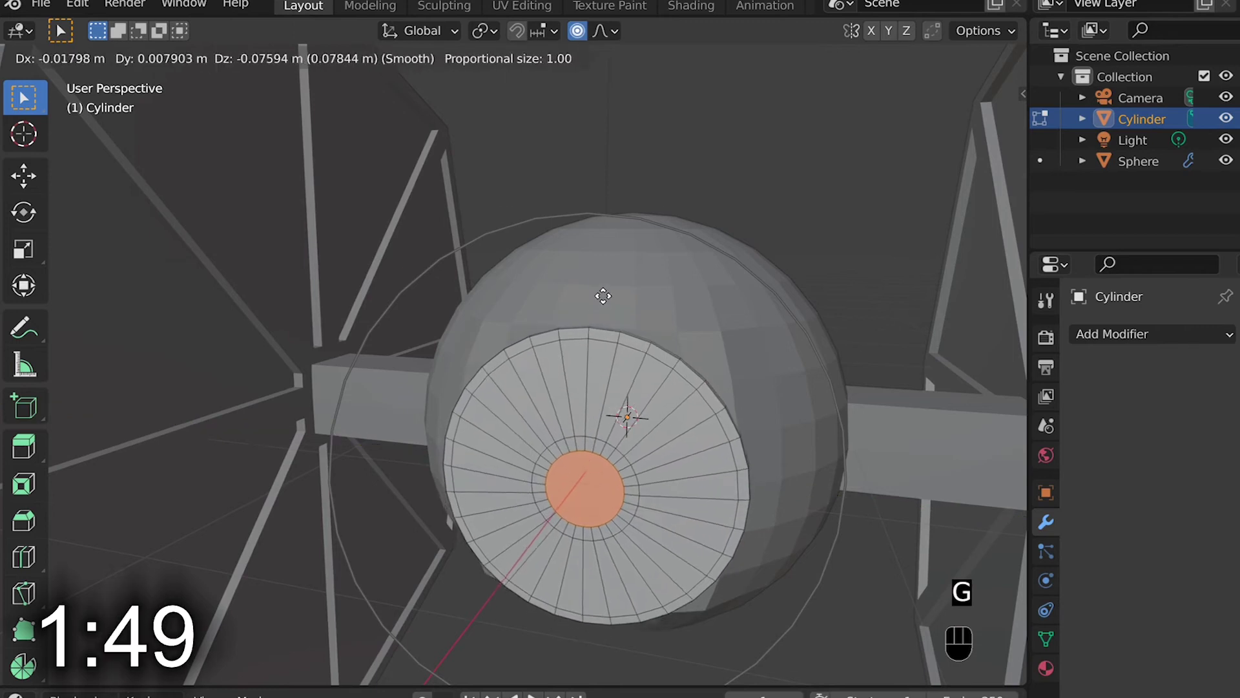
{"action": "scroll", "coordinate": [602, 295], "scroll_direction": "down", "scroll_amount": 9}
{"action": "scroll", "coordinate": [602, 294], "scroll_direction": "up", "scroll_amount": 20}
{"action": "scroll", "coordinate": [602, 295], "scroll_direction": "up", "scroll_amount": 2}
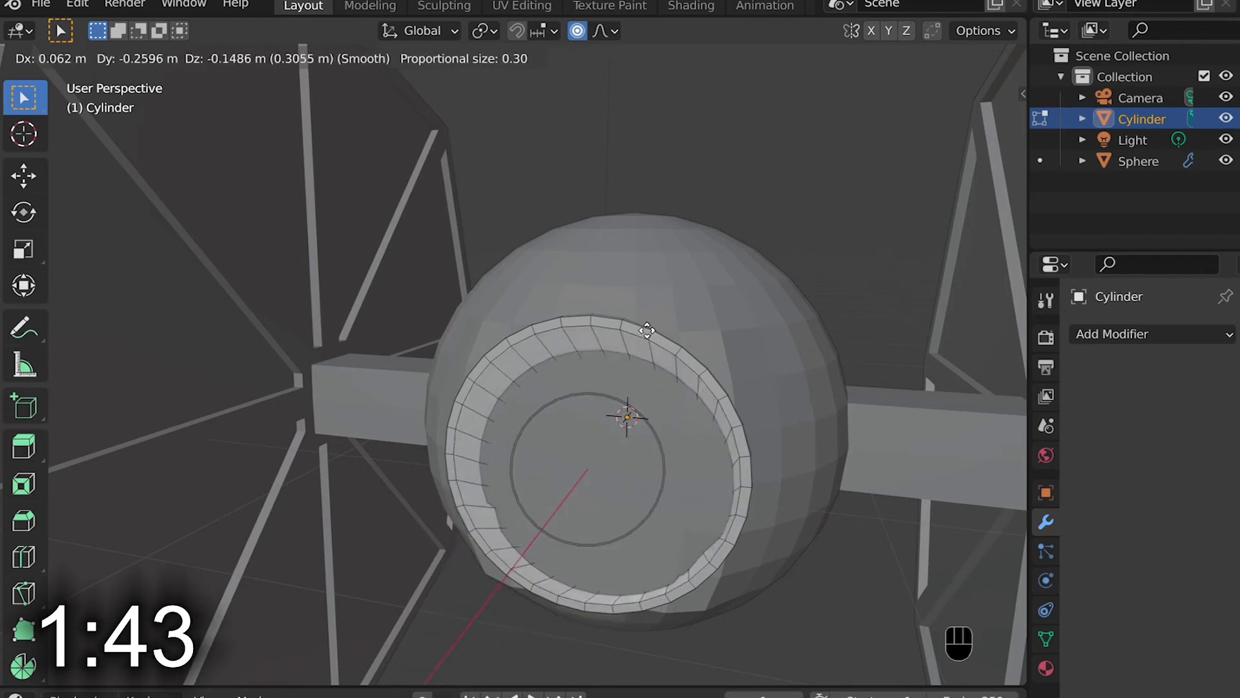
Try to pull the centre face far outward along X into a steep cone, and undo that move
{"action": "key", "text": "y"}
{"action": "key", "text": "y"}
{"action": "key", "text": "y"}
{"action": "key", "text": "x"}
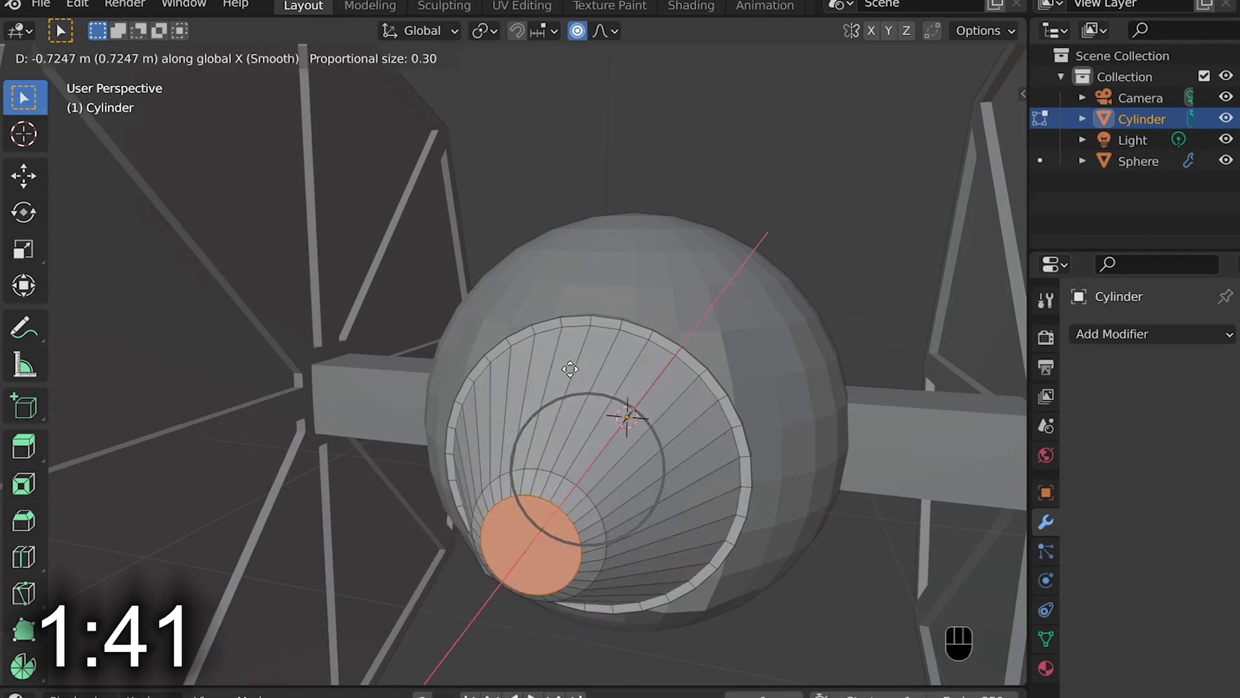
{"action": "left_click", "coordinate": [617, 322]}
{"action": "middle_click_drag", "start_coordinate": [617, 323], "coordinate": [618, 323]}
{"action": "key", "text": "Tab"}
{"action": "scroll", "coordinate": [584, 364], "scroll_direction": "right", "scroll_amount": 5}
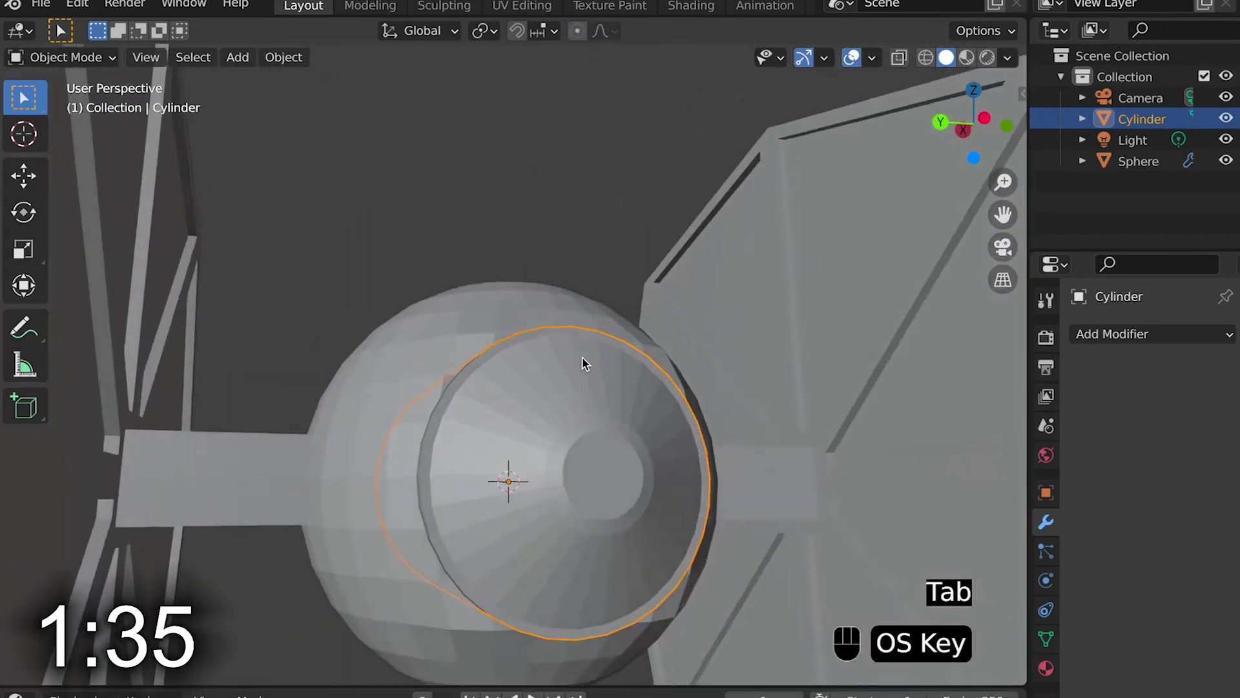
{"action": "scroll", "coordinate": [583, 363], "scroll_direction": "up", "scroll_amount": 4, "text": "super"}
{"action": "scroll", "coordinate": [584, 364], "scroll_direction": "down", "scroll_amount": 3, "text": "shift"}
{"action": "scroll", "coordinate": [583, 363], "scroll_direction": "down", "scroll_amount": 4}
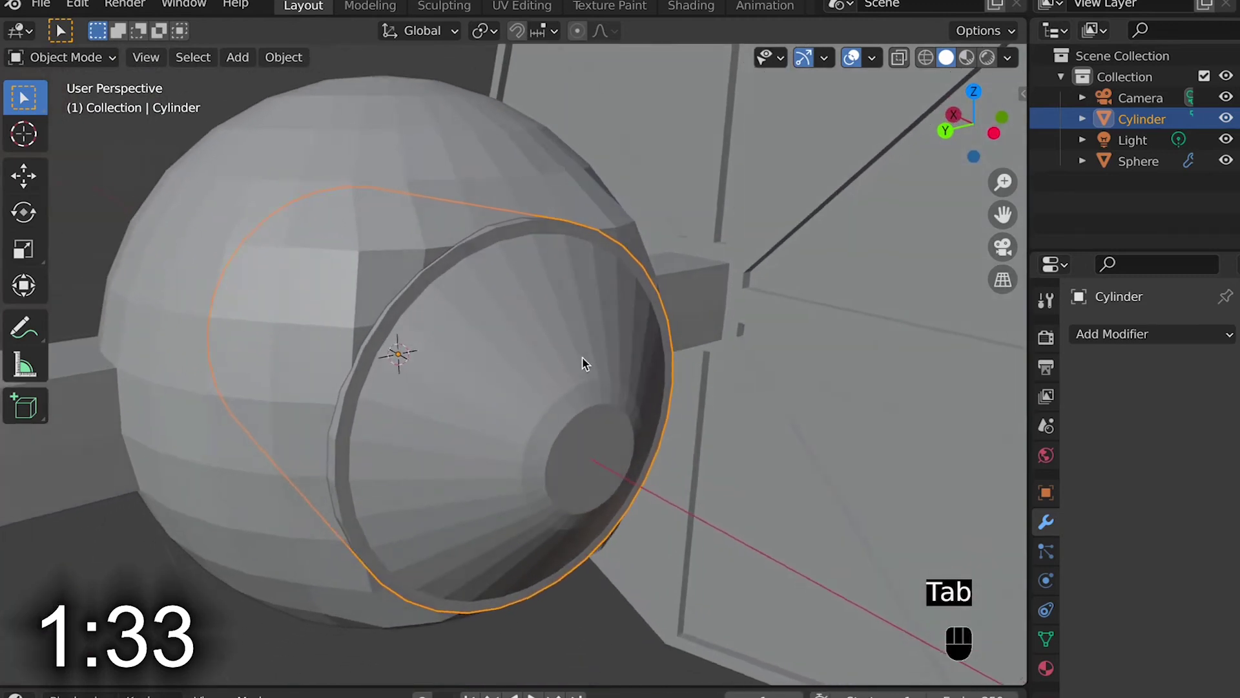
{"action": "key", "text": "super+z"}
{"action": "key", "text": "super+z"}
{"action": "key", "text": "super+z"}
Move the cylinder's centre face about -0.097 m along X with proportional editing at size 0.30
{"action": "key", "text": "g"}
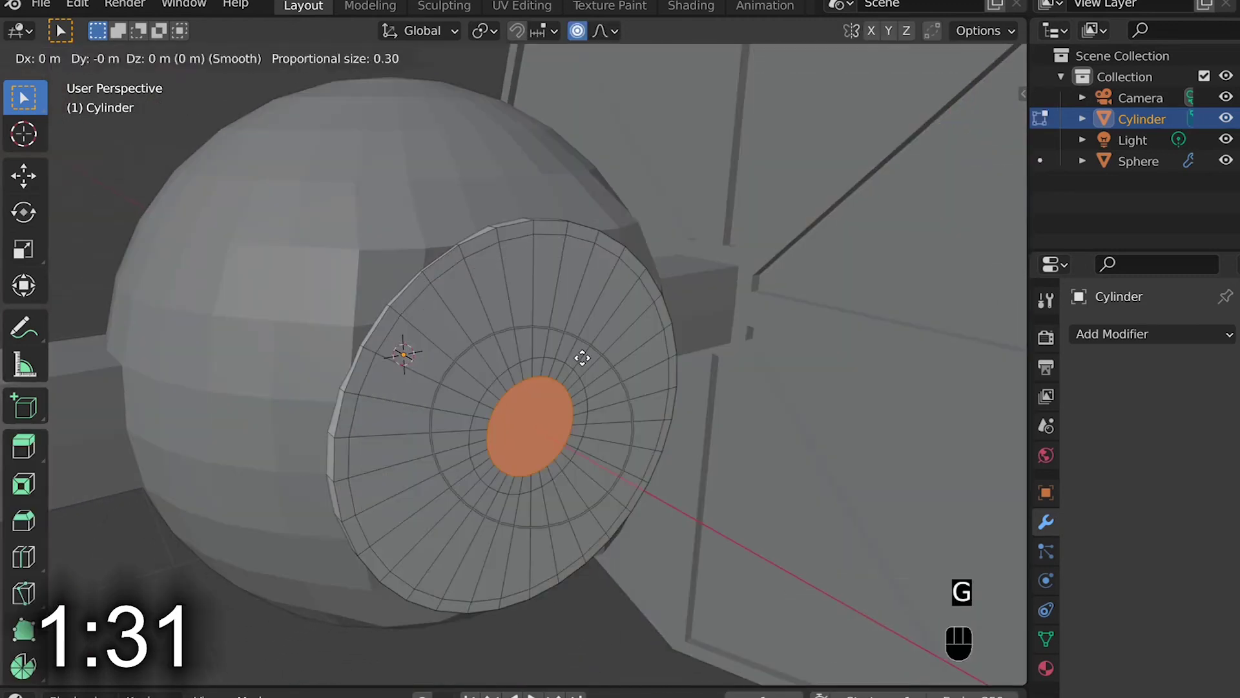
{"action": "key", "text": "x"}
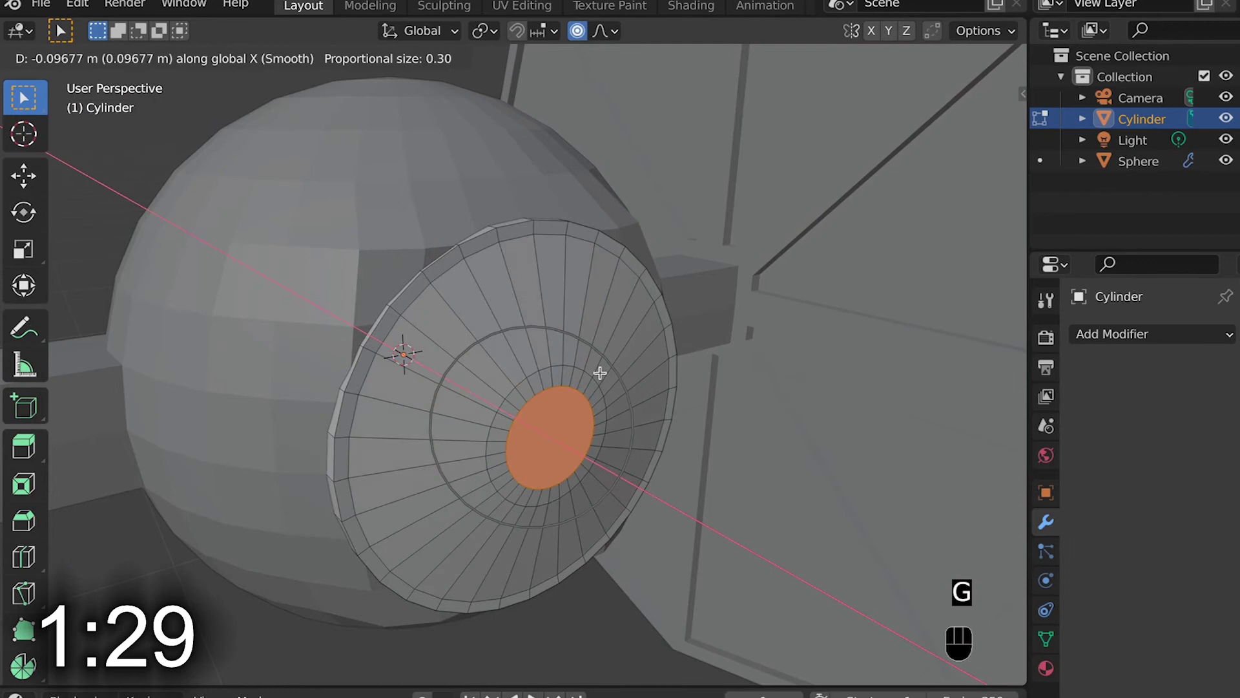
{"action": "left_click", "coordinate": [600, 373]}
{"action": "key", "text": "Tab"}
{"action": "scroll", "coordinate": [600, 373], "scroll_direction": "down", "scroll_amount": 4}
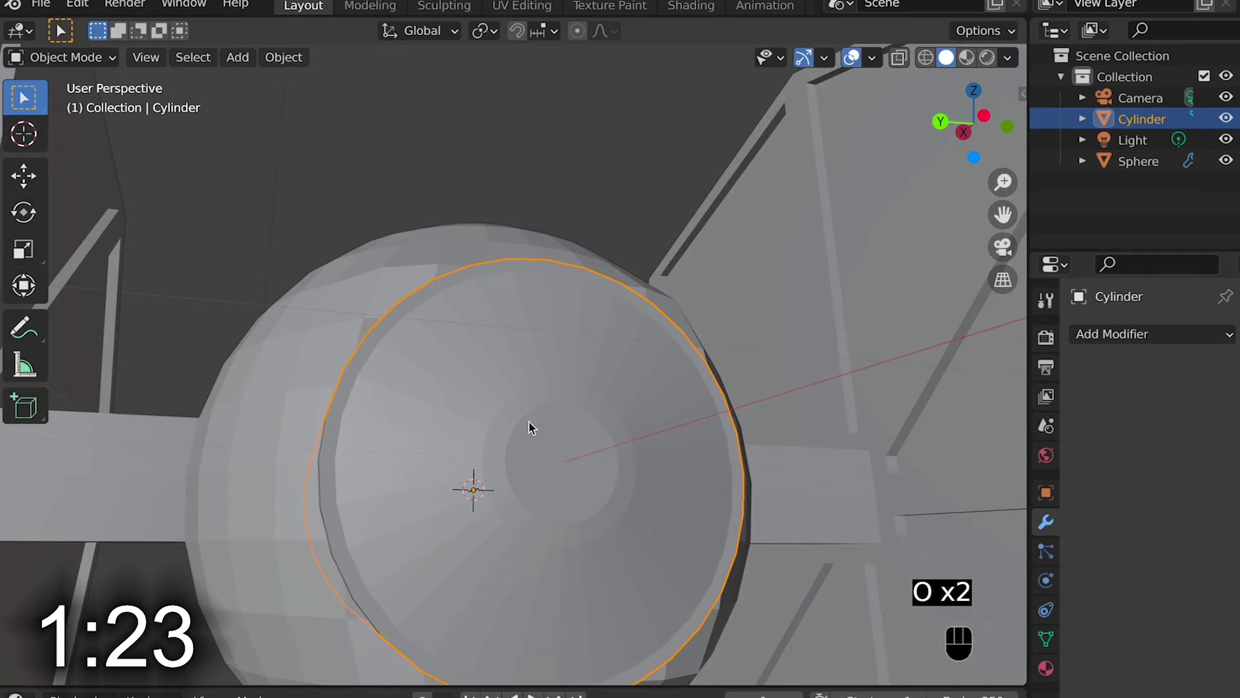
{"action": "key", "text": "Tab"}
Select the inner ring, outer ring and six spaced wedge faces of the window, try to triangulate them, and undo the triangulation
{"action": "middle_click_drag", "start_coordinate": [551, 390], "coordinate": [530, 403]}
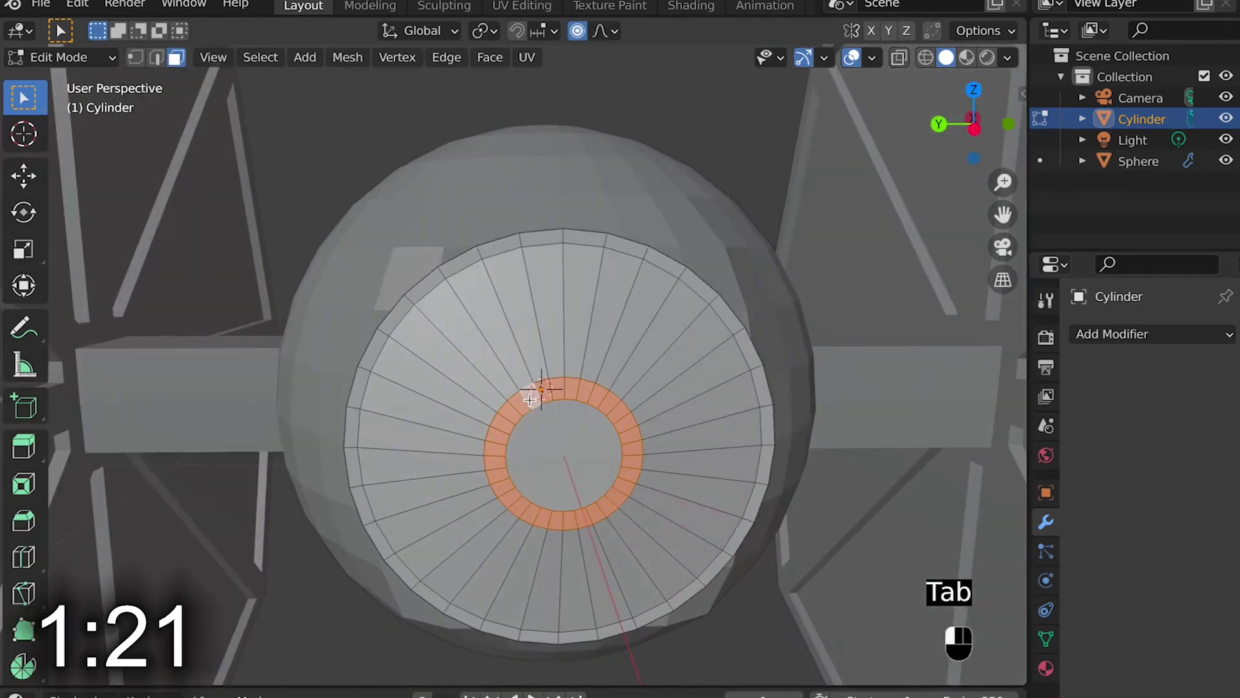
{"action": "left_click", "coordinate": [482, 254], "text": "alt+shift"}
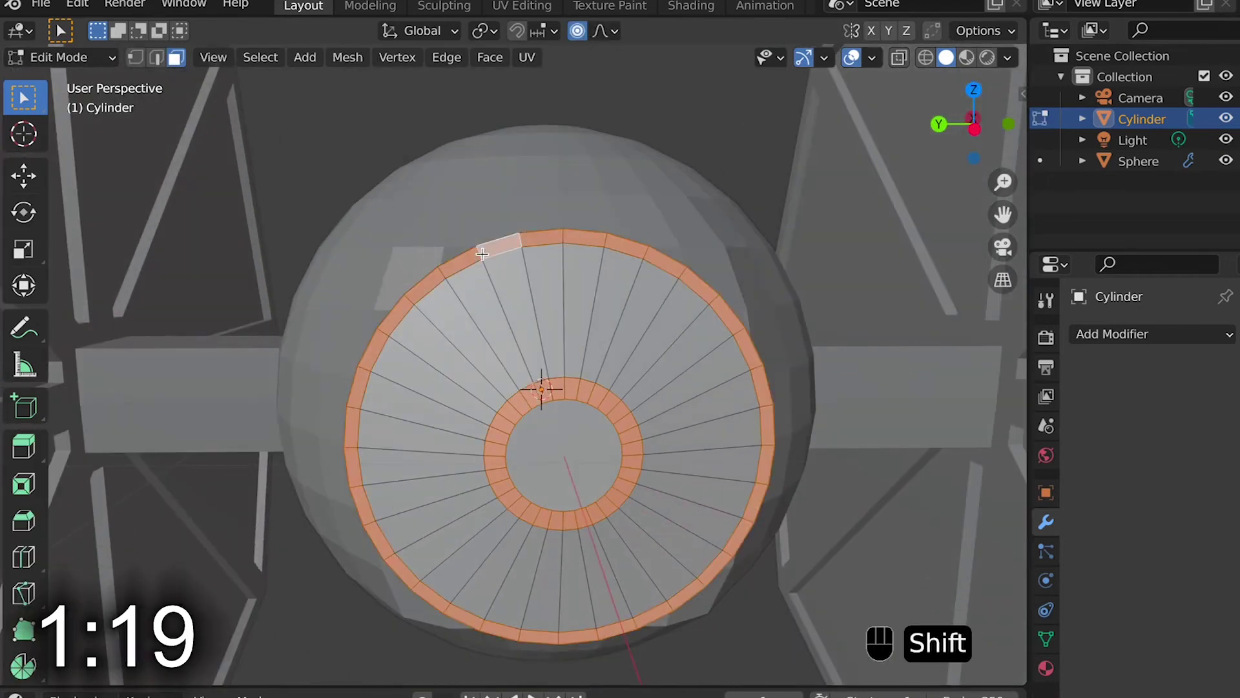
{"action": "left_click", "coordinate": [483, 302], "text": "shift"}
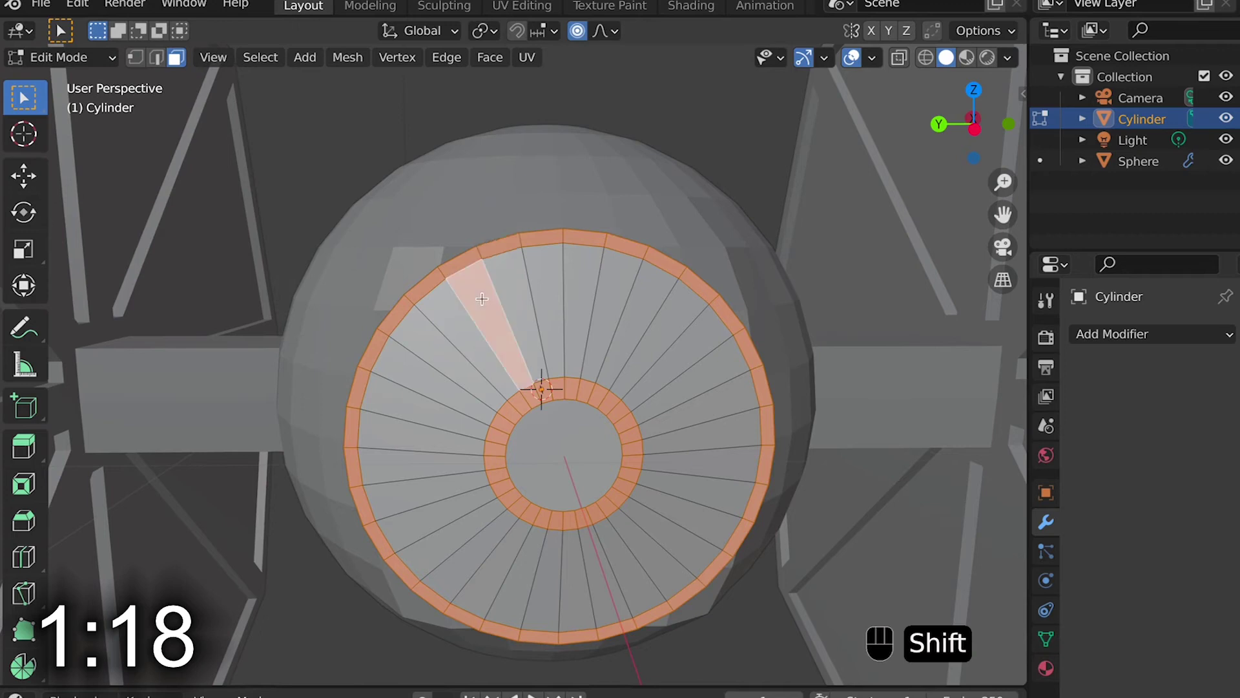
{"action": "left_click", "coordinate": [609, 302], "text": "shift"}
{"action": "left_click", "coordinate": [688, 377], "text": "shift"}
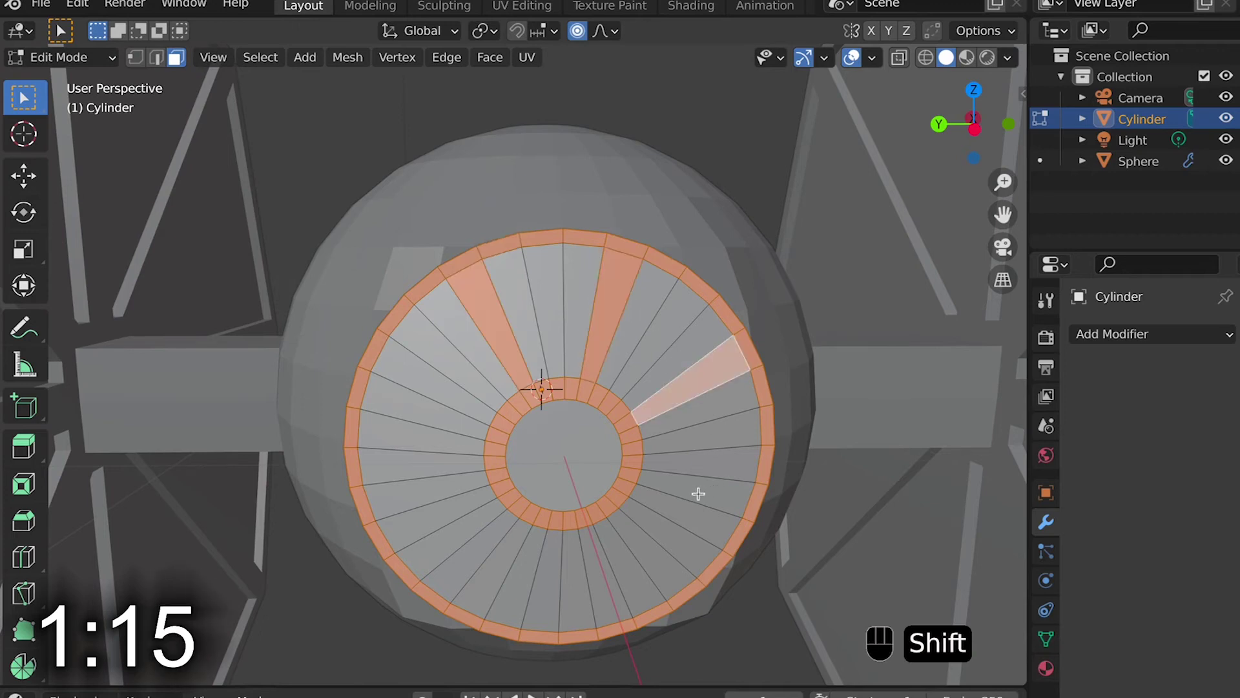
{"action": "left_click", "coordinate": [674, 508], "text": "shift"}
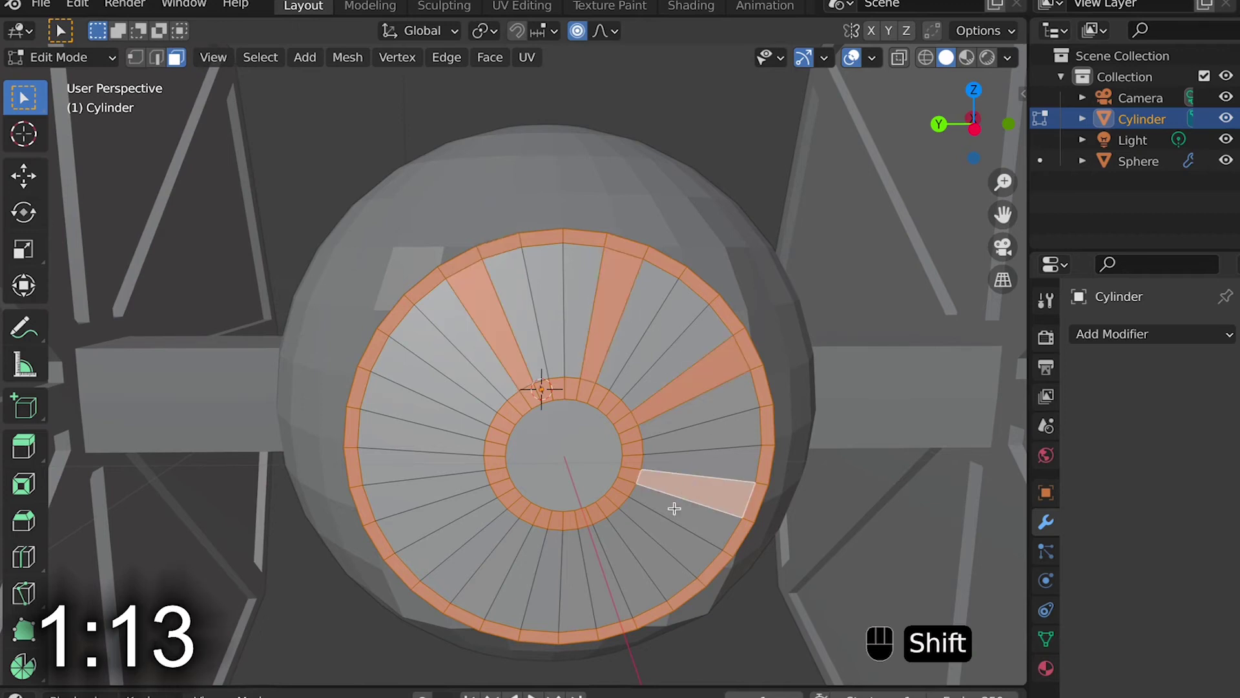
{"action": "left_click", "coordinate": [631, 561], "text": "shift"}
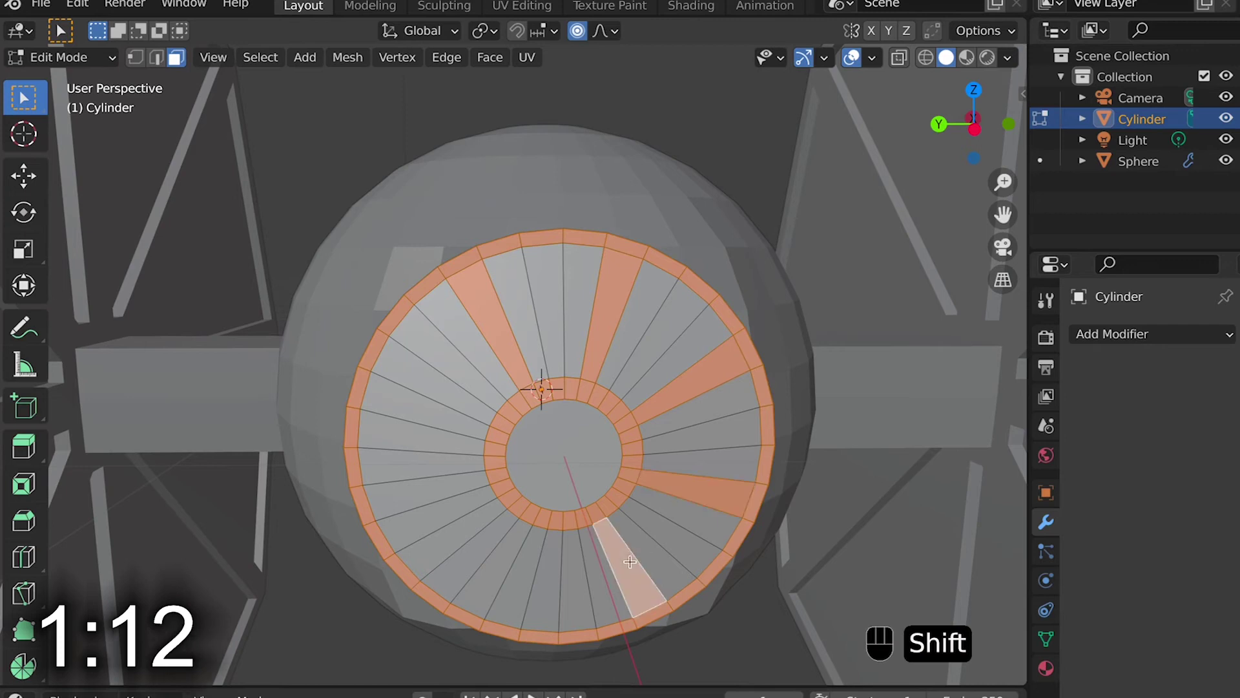
{"action": "left_click", "coordinate": [522, 571], "text": "shift"}
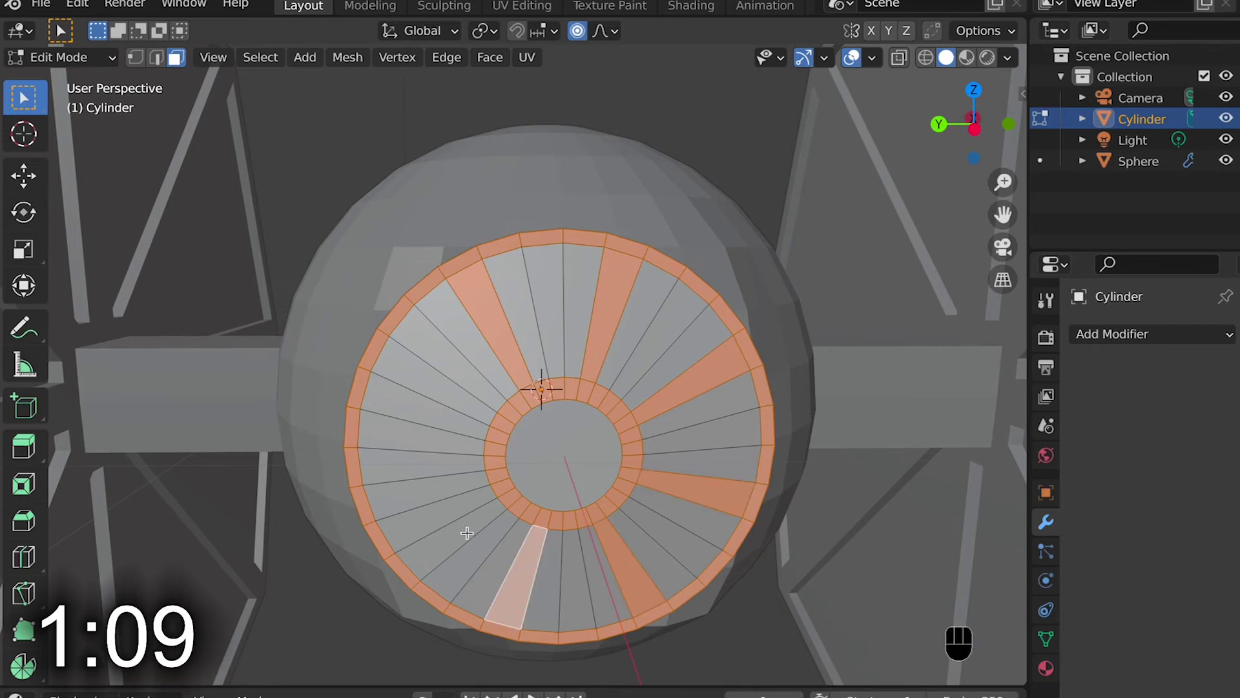
{"action": "key", "text": "super+t"}
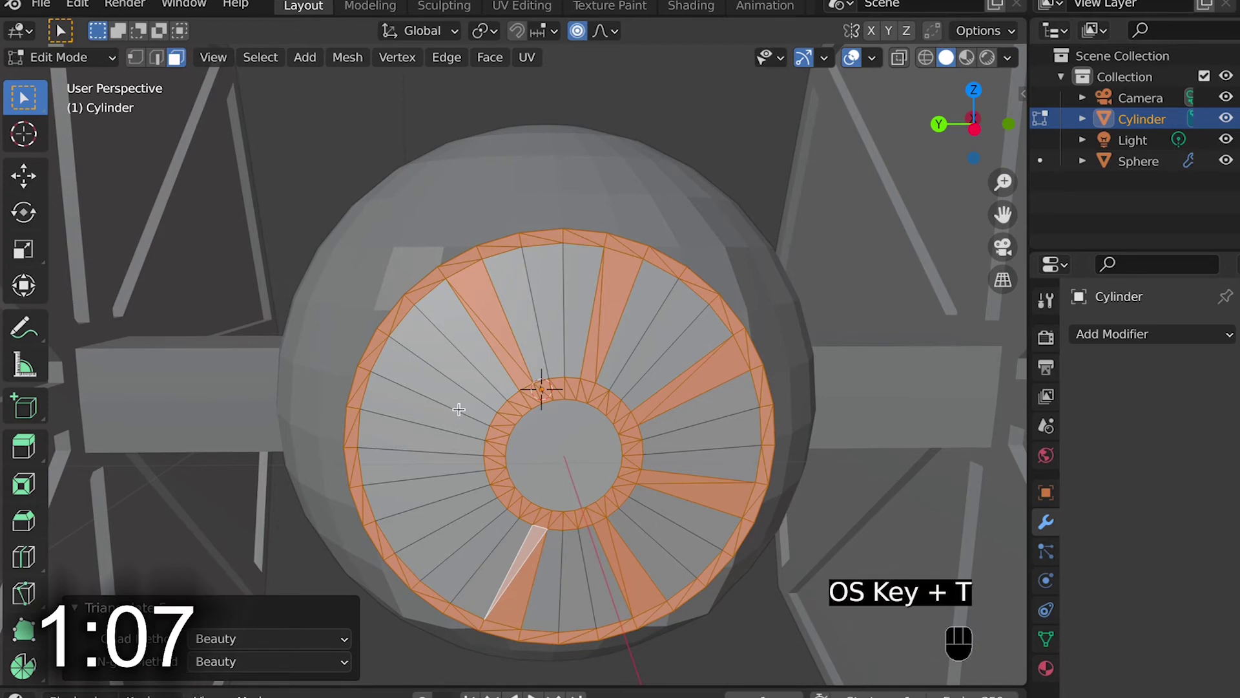
{"action": "key", "text": "super+z"}
Add one centred loop cut around the wedge faces between the window's inner and outer rings
{"action": "key", "text": "super+r"}
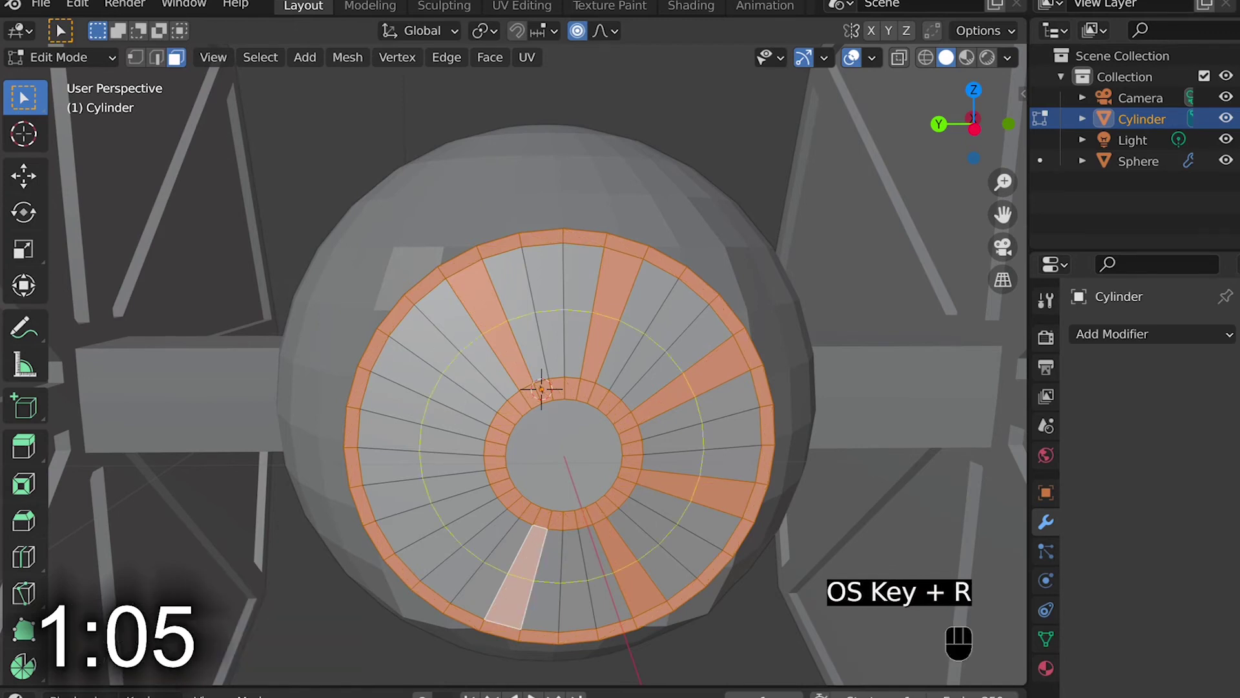
{"action": "left_click", "coordinate": [438, 369]}
{"action": "right_click", "coordinate": [475, 352]}
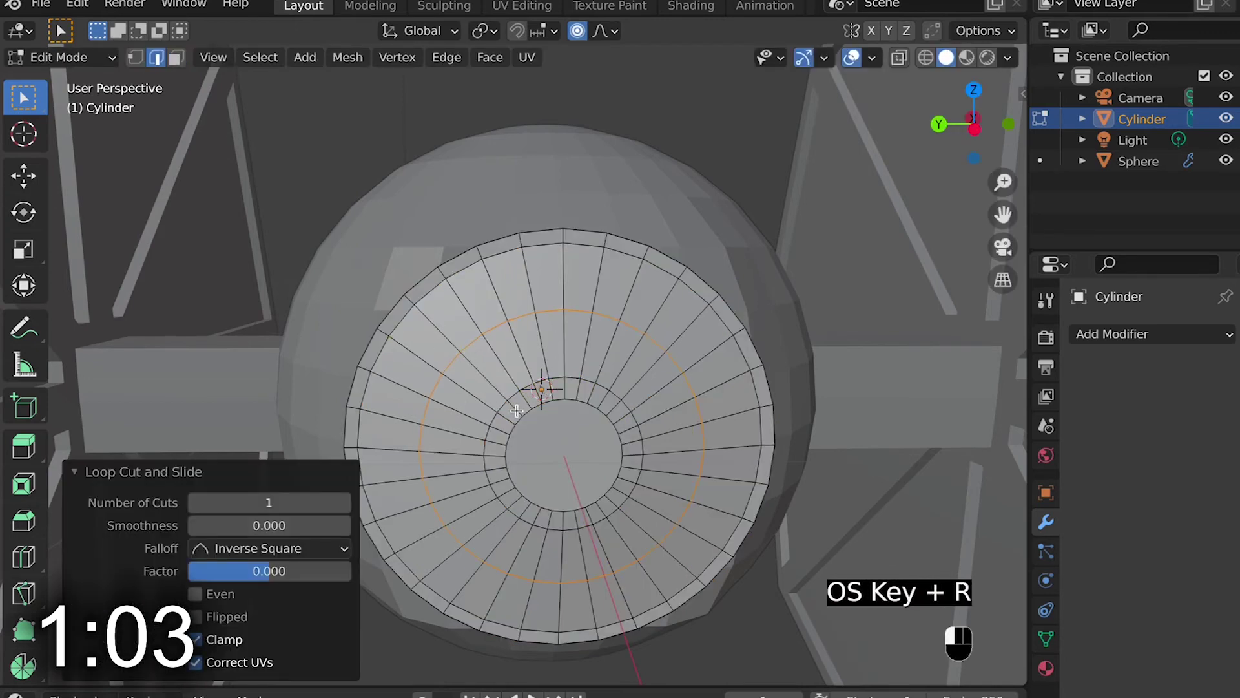
{"action": "left_click", "coordinate": [516, 411]}
Select the outer and inner face rings of the cockpit window in face select mode
{"action": "left_click", "coordinate": [177, 59]}
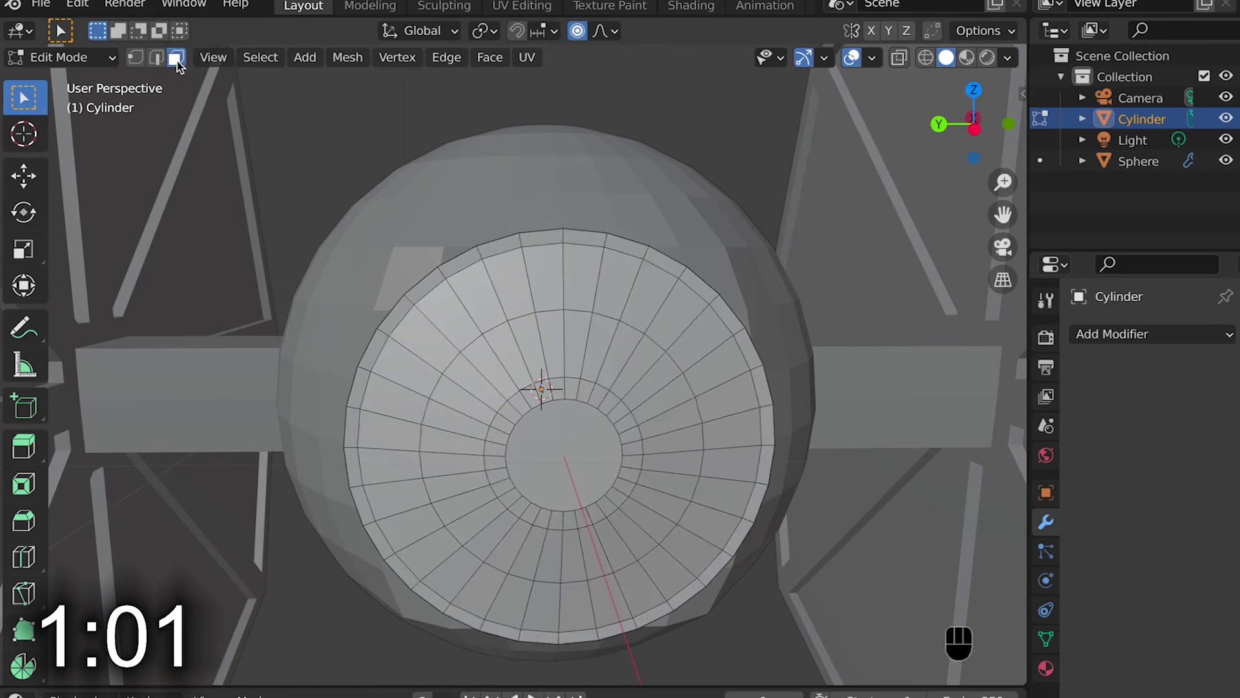
{"action": "left_click", "coordinate": [438, 274], "text": "alt"}
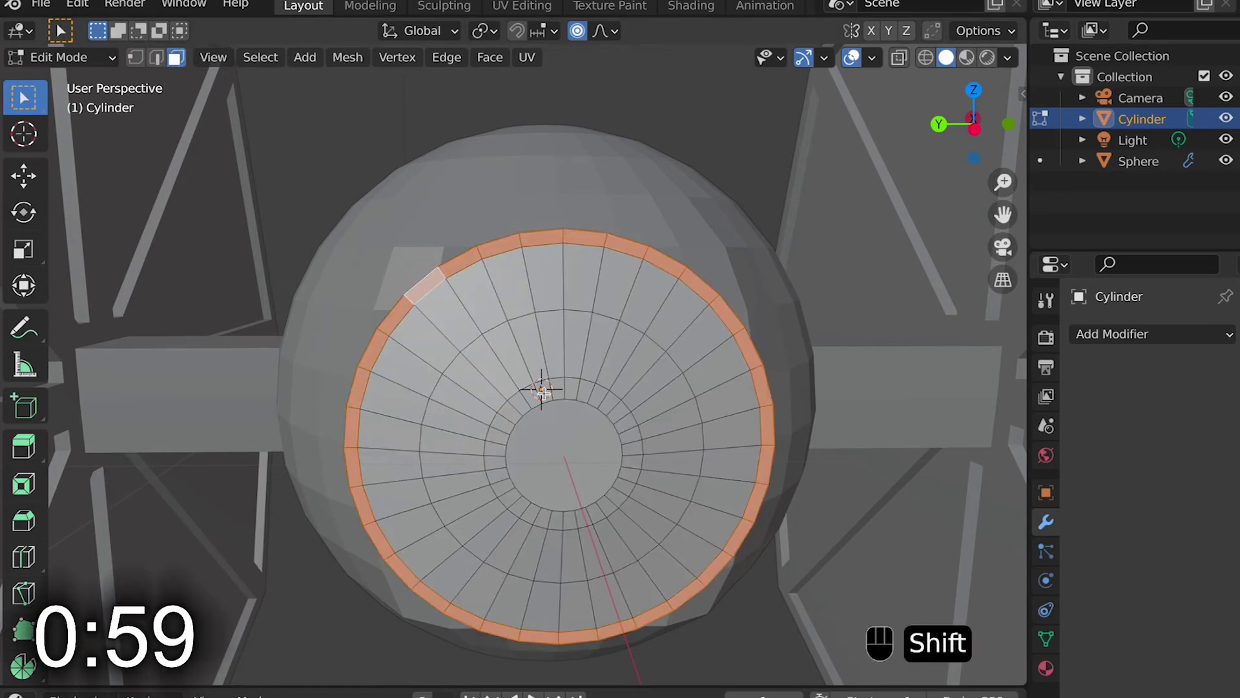
{"action": "left_click", "coordinate": [541, 391], "text": "alt+shift"}
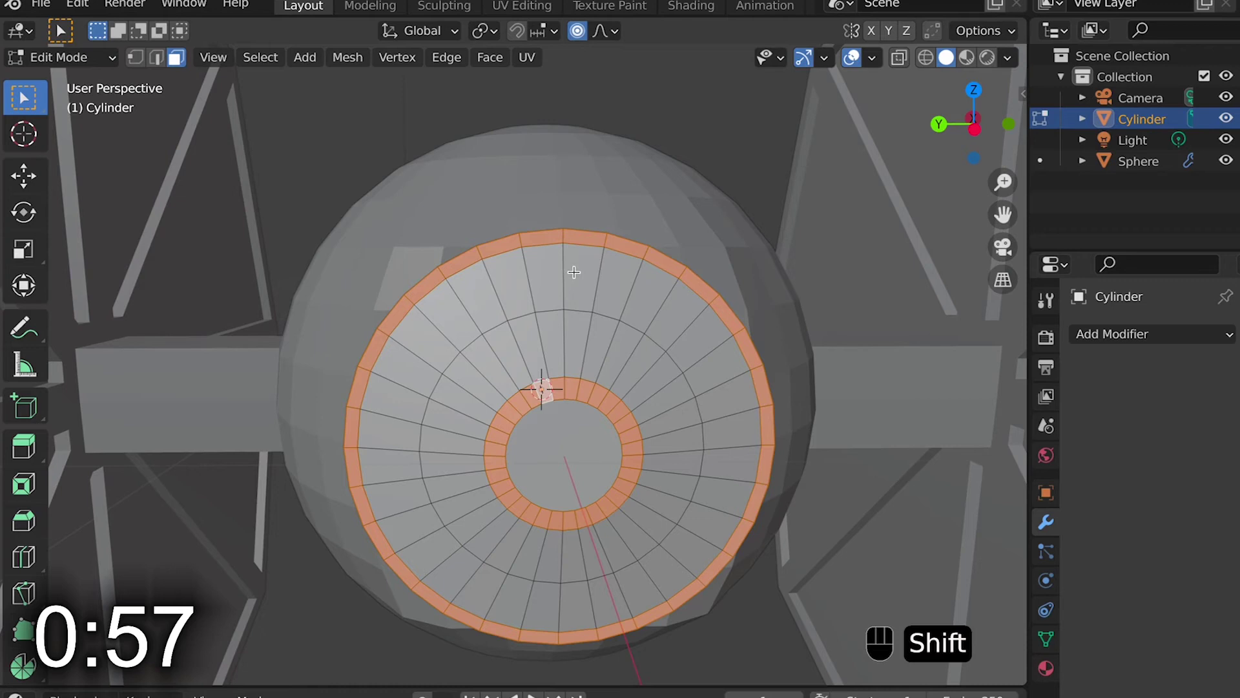
Add eight evenly spaced spokes between the window's rings to the selection, including both the inner and outer face of each
{"action": "left_click_drag", "start_coordinate": [575, 272], "coordinate": [581, 330], "text": "shift"}
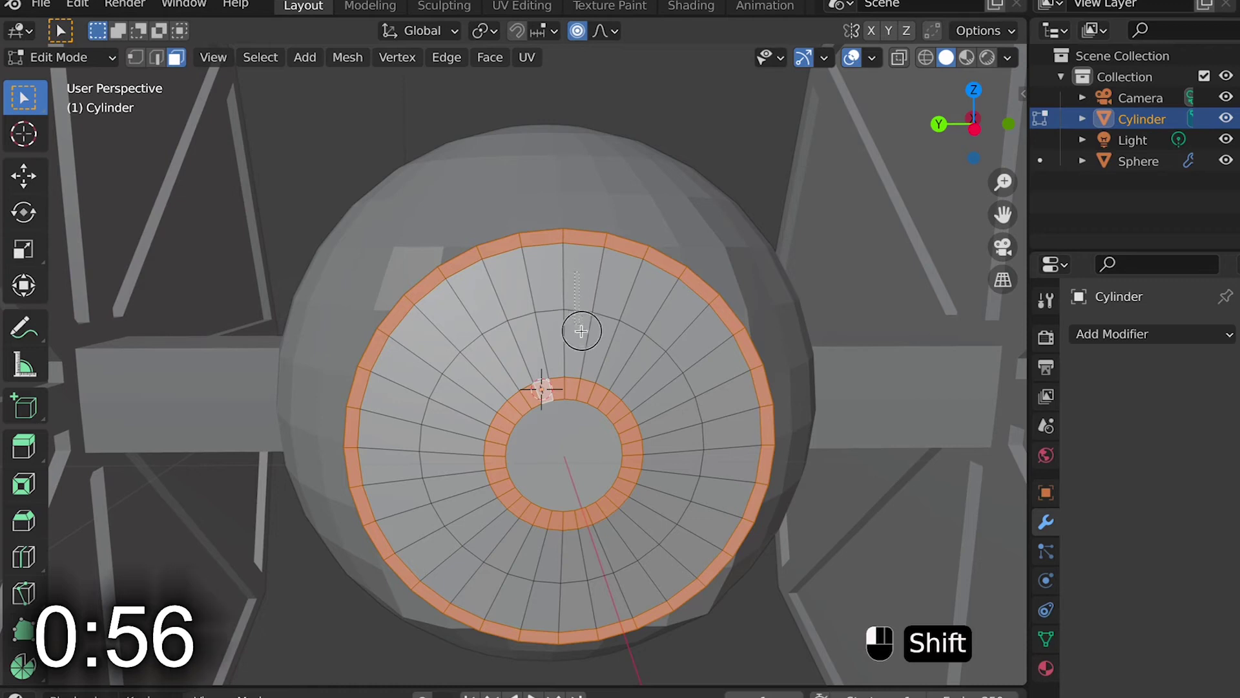
{"action": "left_click", "coordinate": [669, 372], "text": "shift"}
{"action": "left_click", "coordinate": [679, 357], "text": "shift"}
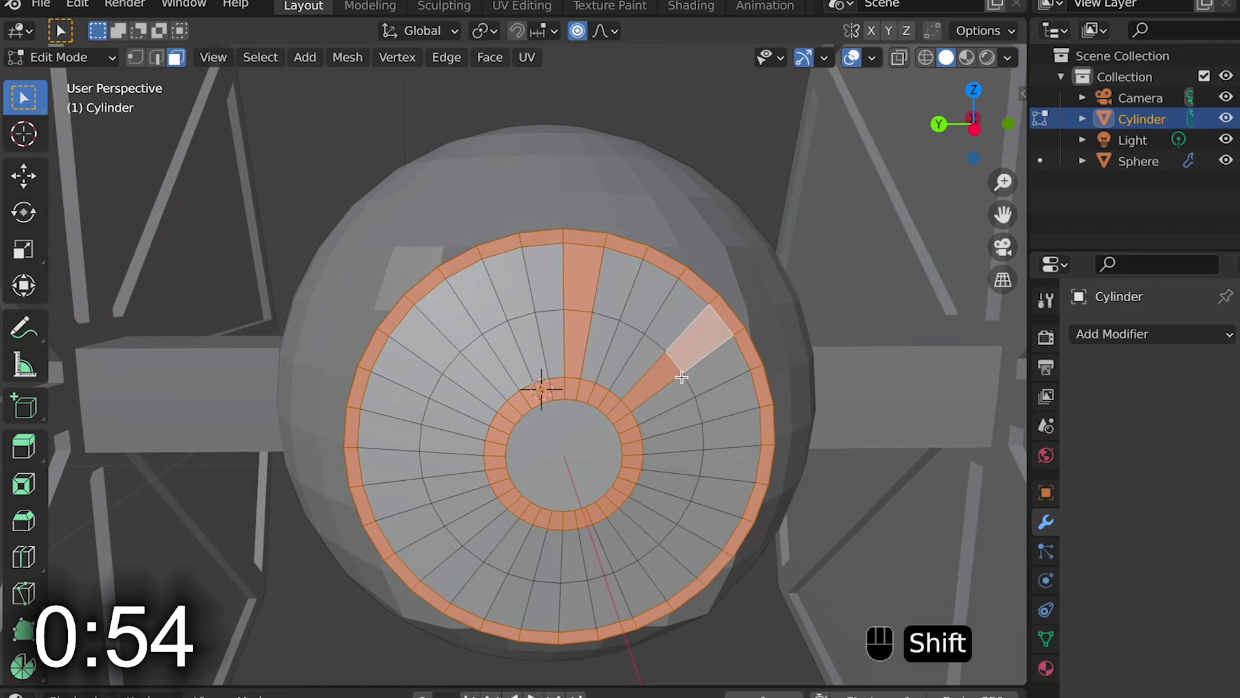
{"action": "left_click", "coordinate": [680, 462], "text": "shift"}
{"action": "left_click", "coordinate": [721, 462], "text": "shift"}
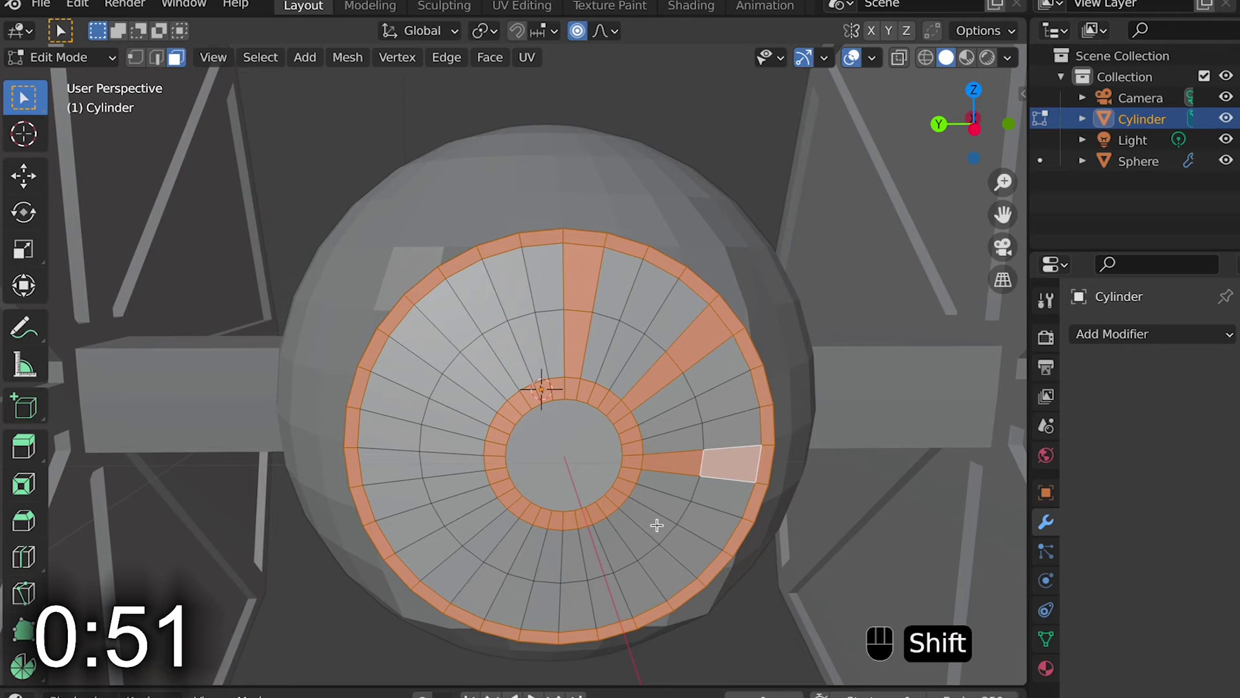
{"action": "left_click", "coordinate": [631, 528], "text": "shift"}
{"action": "left_click", "coordinate": [642, 578], "text": "shift"}
{"action": "left_click", "coordinate": [645, 581], "text": "shift"}
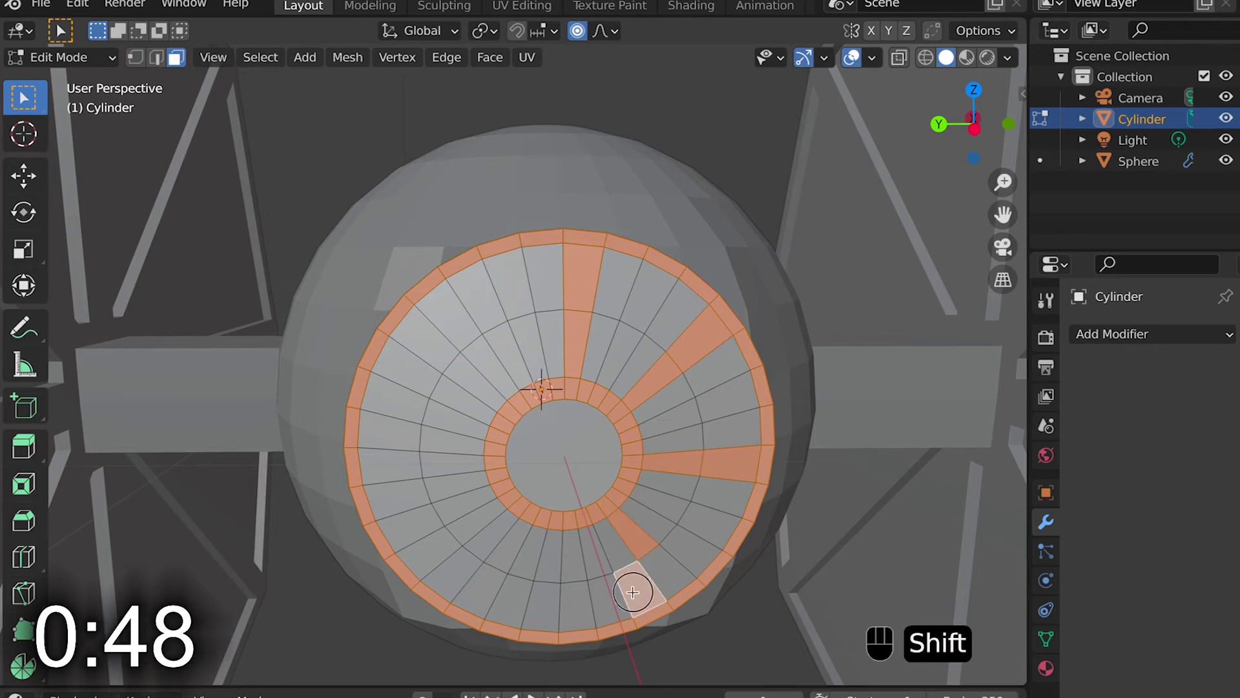
{"action": "left_click", "coordinate": [632, 592], "text": "shift"}
{"action": "left_click", "coordinate": [547, 601], "text": "shift"}
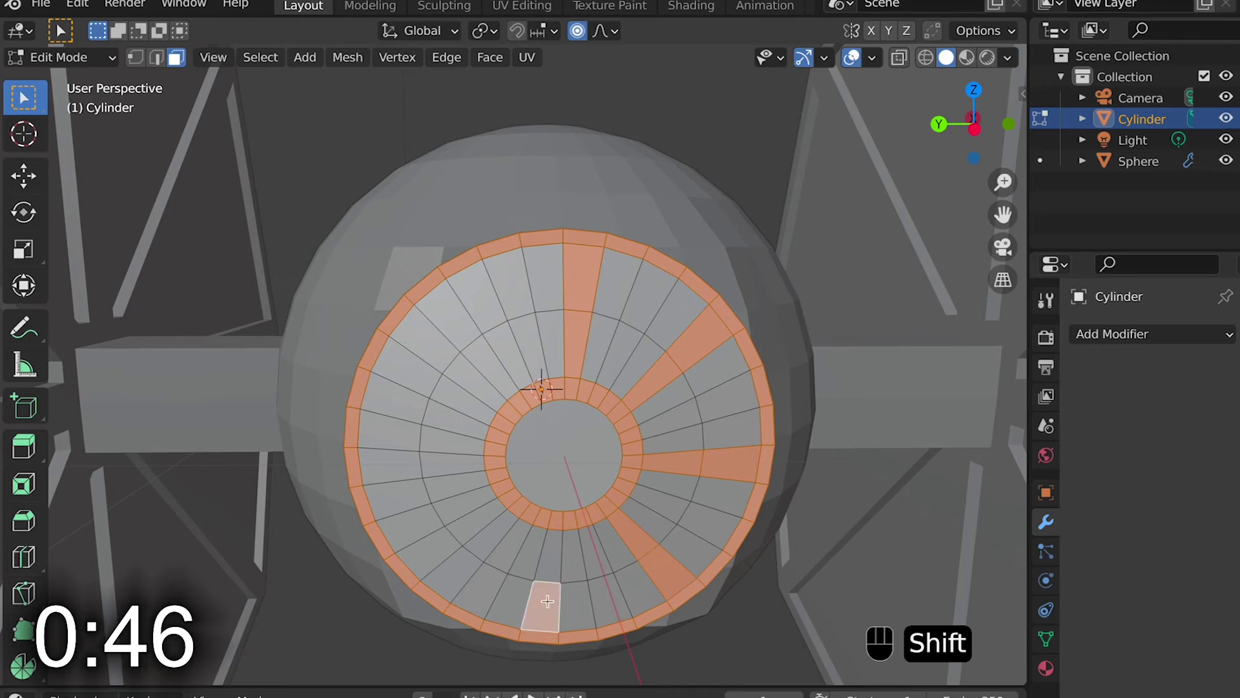
{"action": "left_click", "coordinate": [550, 573], "text": "shift"}
{"action": "left_click", "coordinate": [442, 549], "text": "shift"}
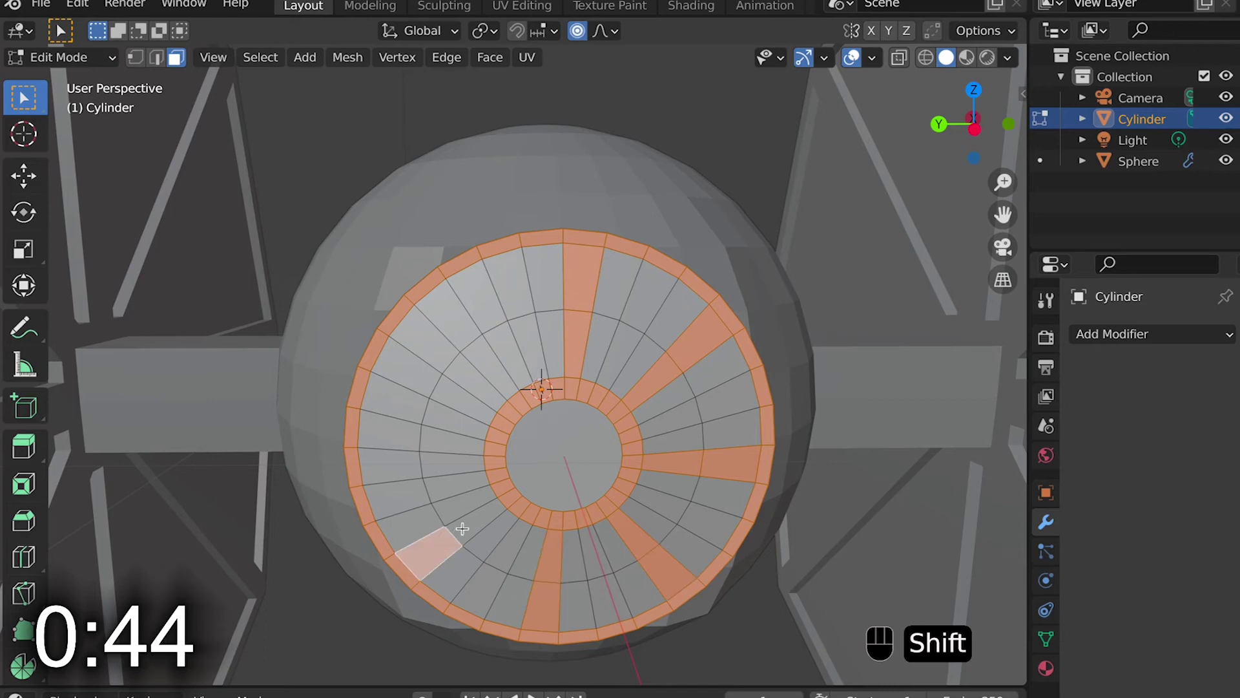
{"action": "left_click", "coordinate": [465, 528], "text": "shift"}
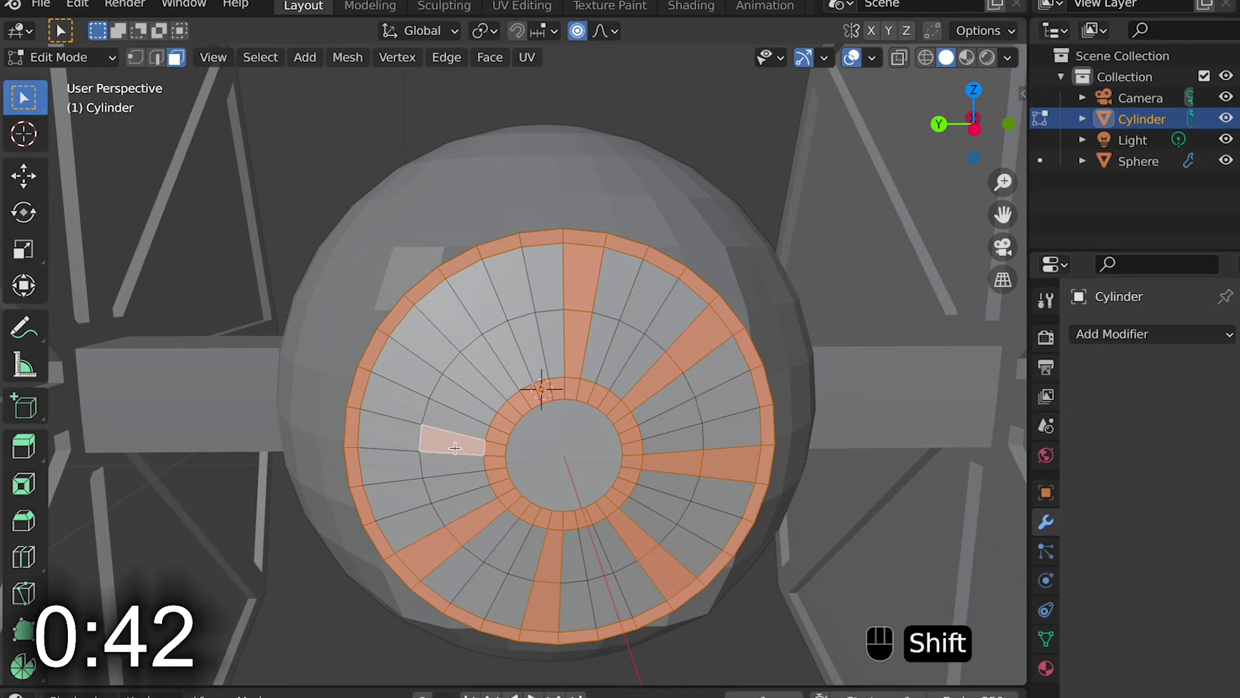
{"action": "left_click", "coordinate": [387, 435], "text": "shift"}
{"action": "left_click", "coordinate": [455, 331], "text": "shift"}
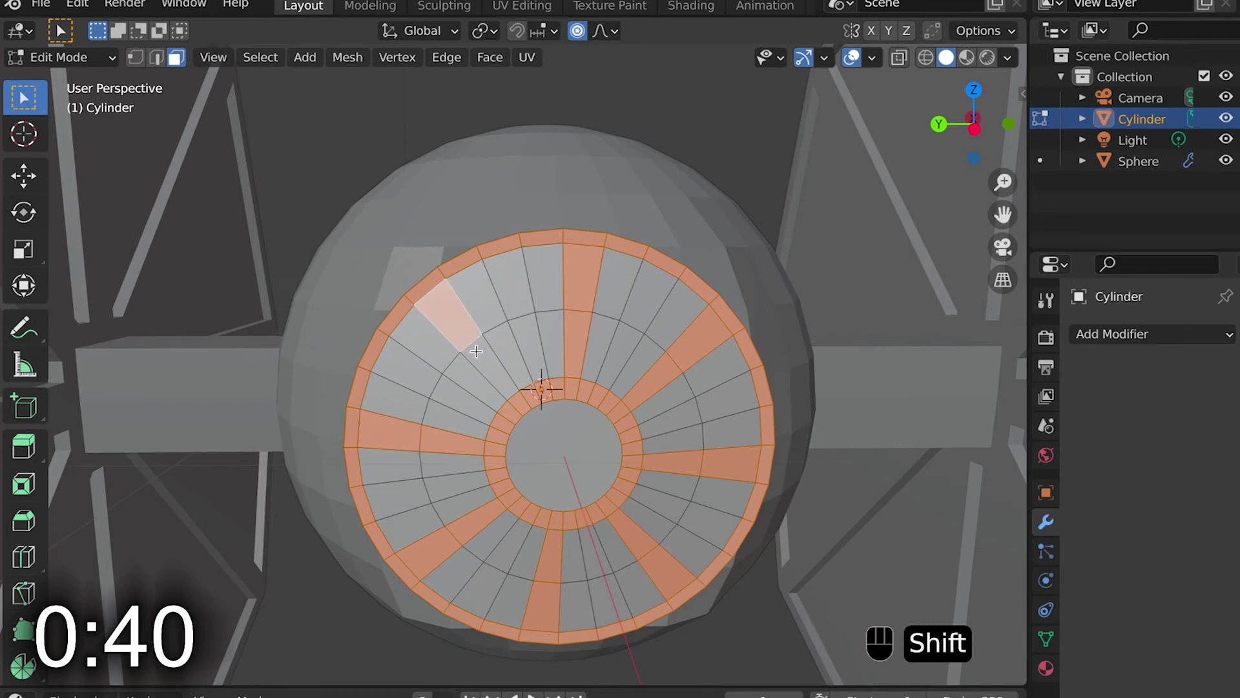
{"action": "left_click", "coordinate": [476, 351], "text": "shift"}
Extrude the selected rings and spokes outward about 0.026 m to form the raised window frame, and leave Edit Mode
{"action": "middle_click_drag", "start_coordinate": [476, 351], "coordinate": [477, 353]}
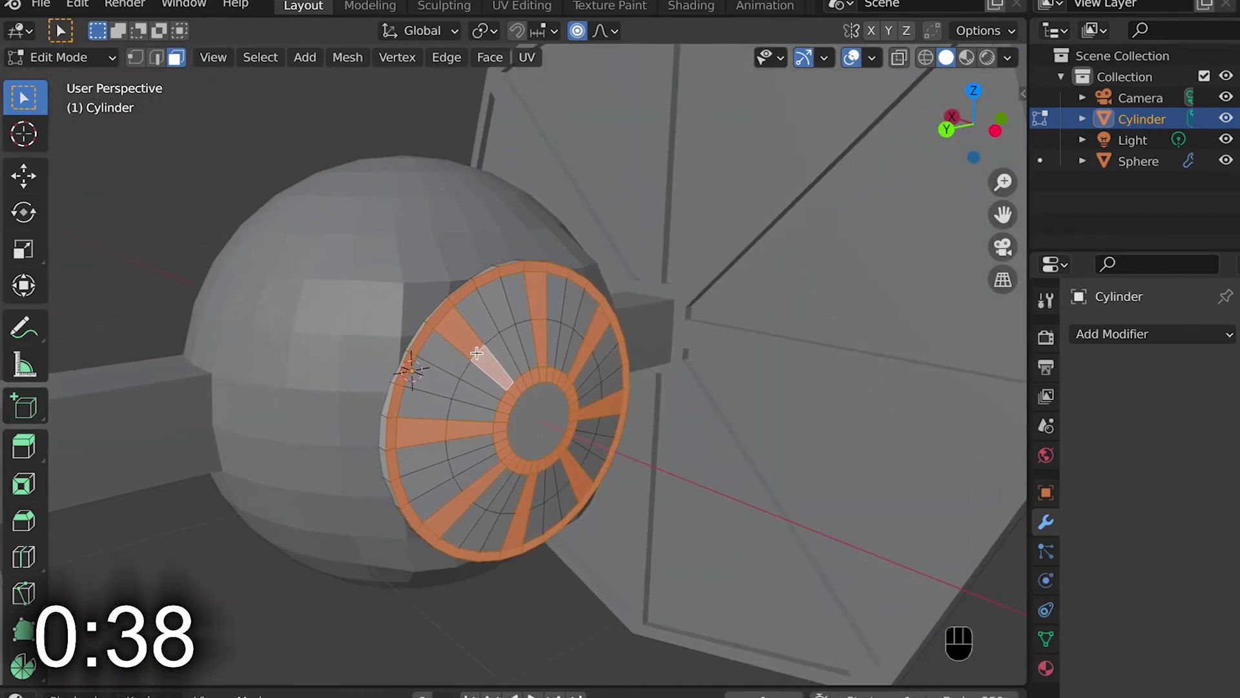
{"action": "key", "text": "d"}
{"action": "key", "text": "e"}
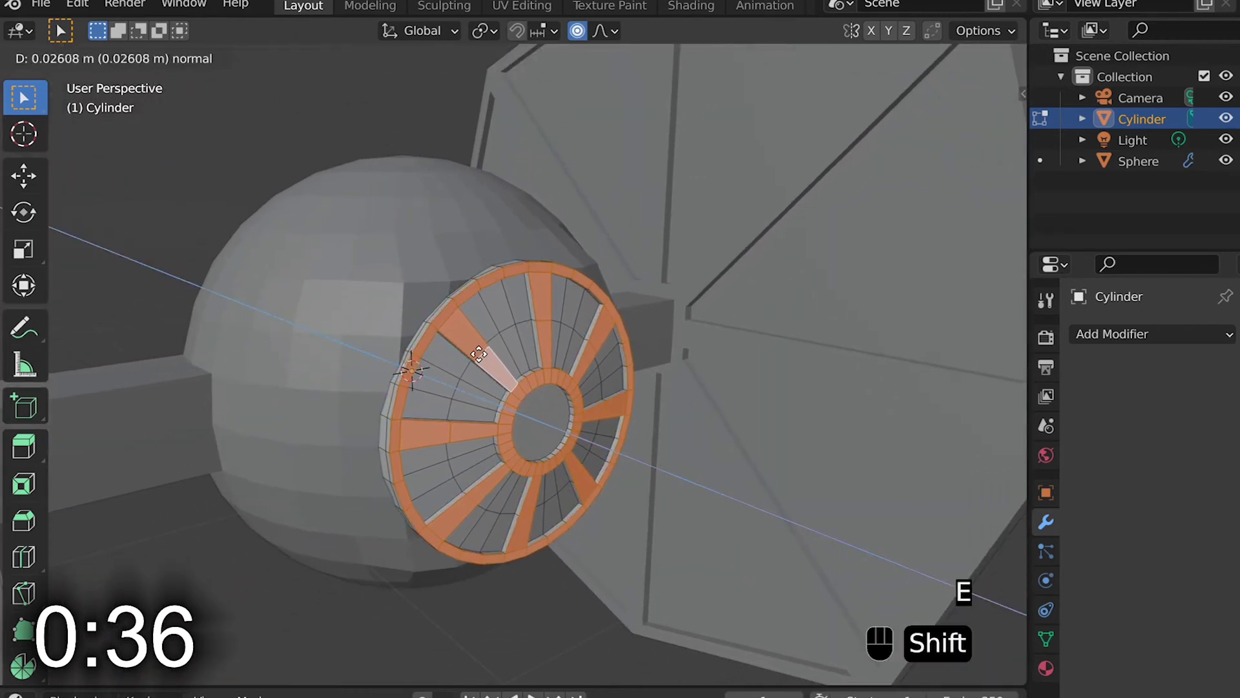
{"action": "left_click", "coordinate": [483, 355]}
{"action": "key", "text": "Tab"}
Open the Sphere for mesh editing and select all geometry of its unmirrored wing panel, including the hidden faces
{"action": "middle_click_drag", "start_coordinate": [482, 356], "coordinate": [482, 355]}
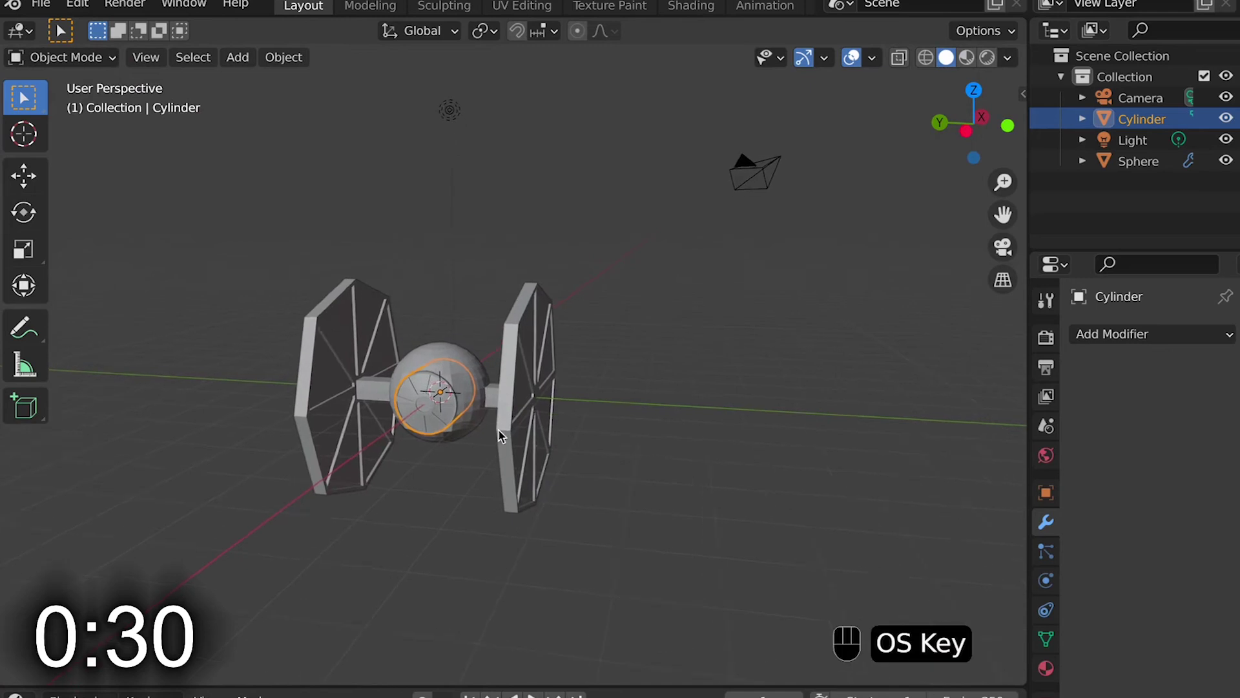
{"action": "scroll", "coordinate": [482, 355], "scroll_direction": "up", "scroll_amount": 3, "text": "super"}
{"action": "left_click", "coordinate": [443, 254]}
{"action": "middle_click_drag", "start_coordinate": [443, 254], "coordinate": [515, 377]}
{"action": "left_click", "coordinate": [521, 404]}
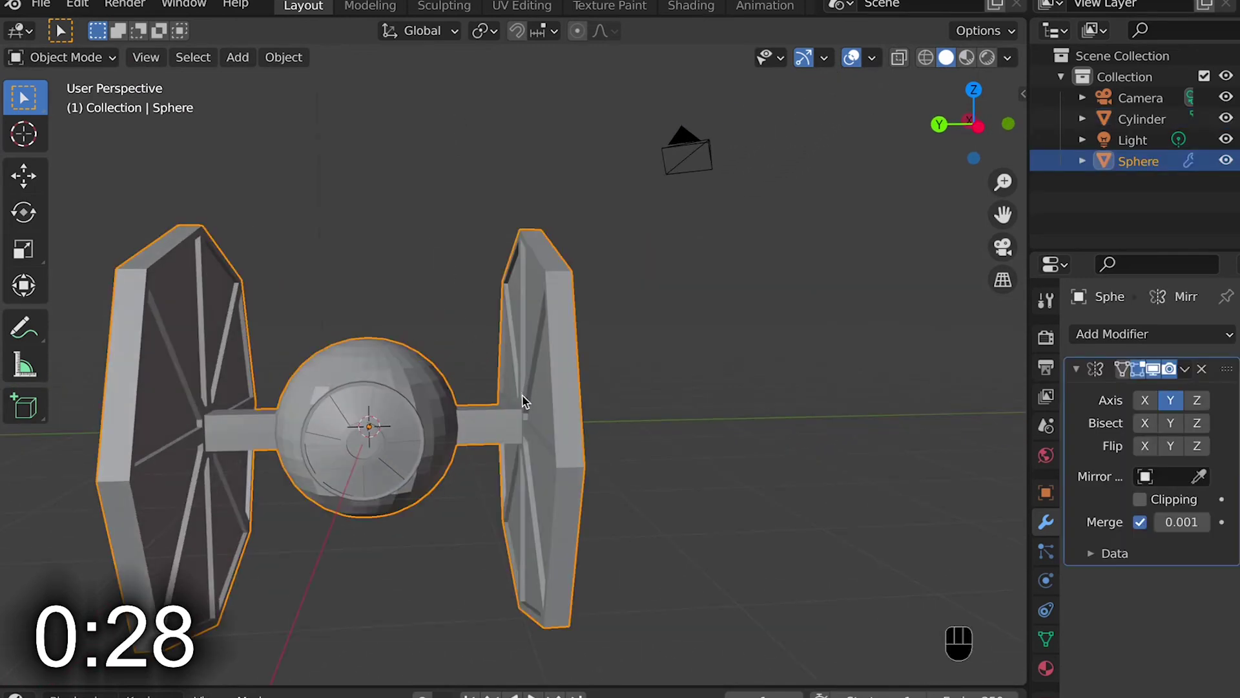
{"action": "key", "text": "Tab"}
{"action": "key", "text": "shift+z"}
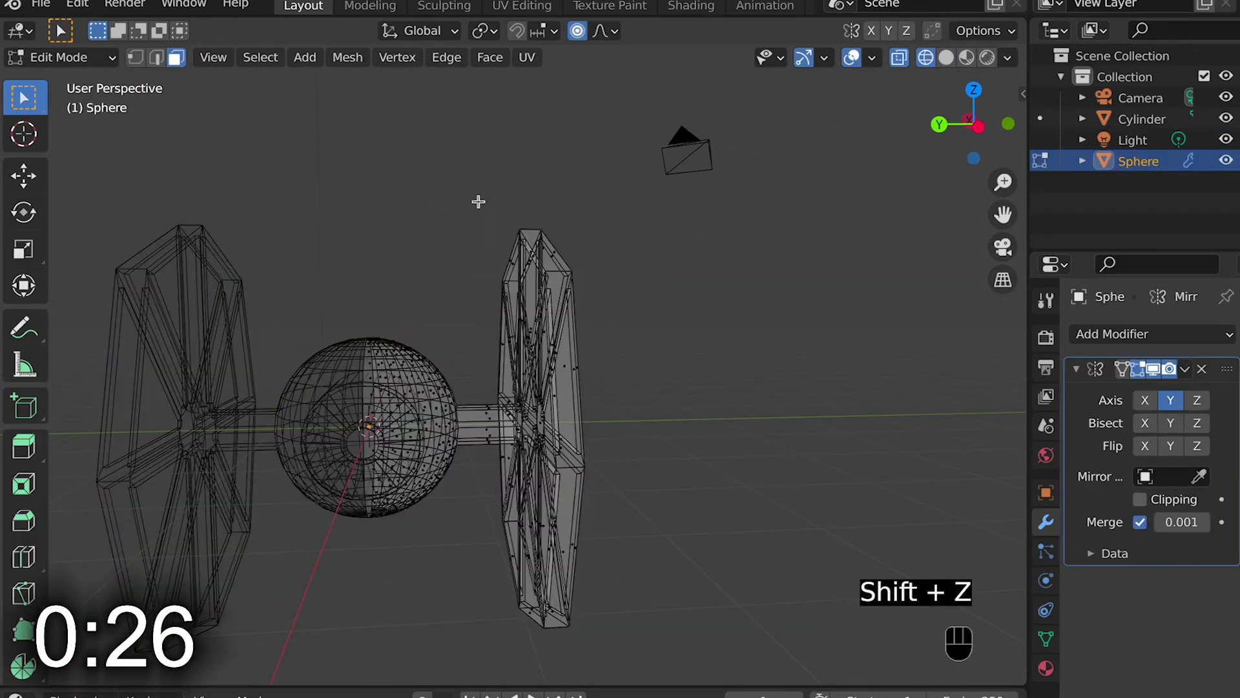
{"action": "mouse_move", "coordinate": [491, 161]}
{"action": "left_mouse_down"}
{"action": "mouse_move", "coordinate": [659, 540]}
{"action": "mouse_move", "coordinate": [682, 630]}
{"action": "left_mouse_up"}
{"action": "key", "text": "shift+z"}
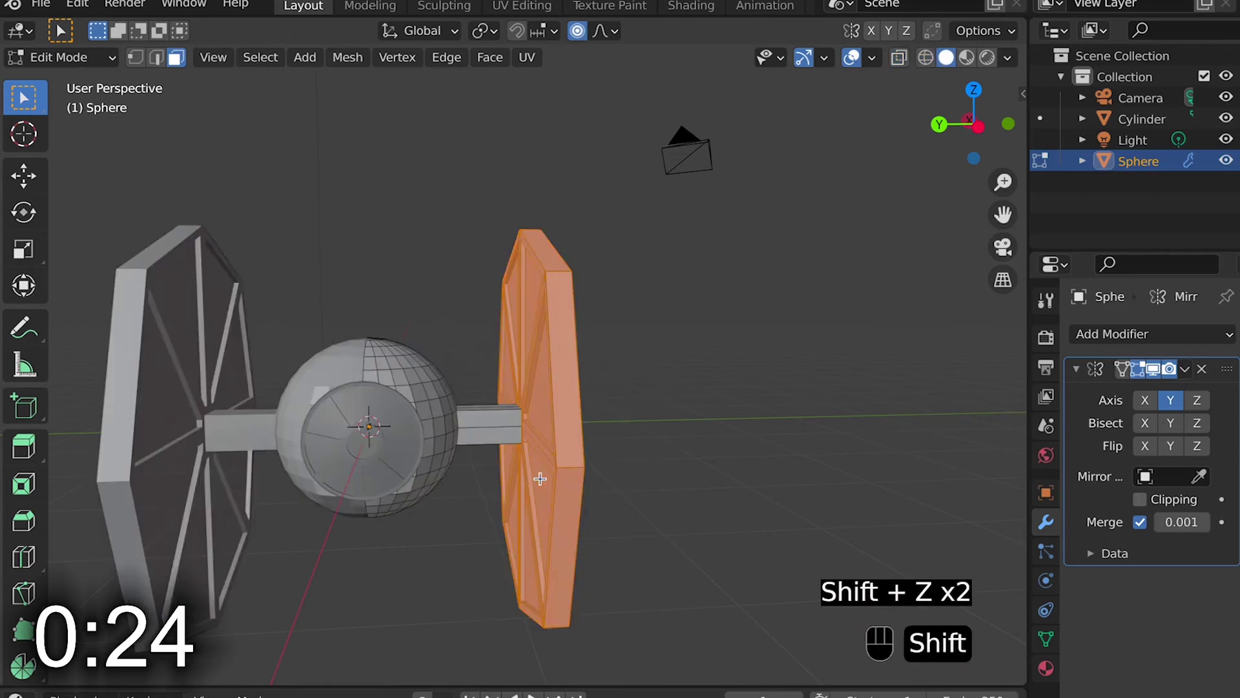
Try to move the selected wing panel along X with proportional editing at size 0.30, and undo that move
{"action": "key", "text": "g"}
{"action": "key", "text": "x"}
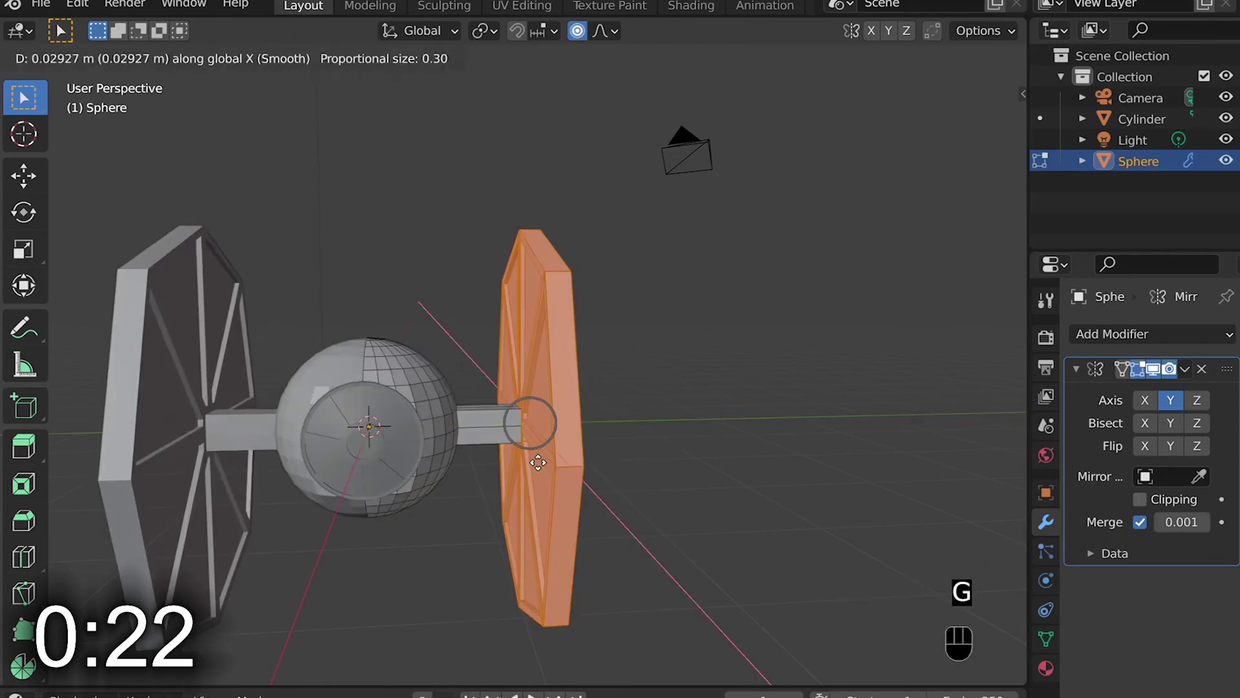
{"action": "left_click", "coordinate": [545, 458]}
{"action": "key", "text": "super+z"}
Turn off proportional editing, move the wing panel about 0.271 m along Y towards the cockpit, and leave Edit Mode
{"action": "key", "text": "o"}
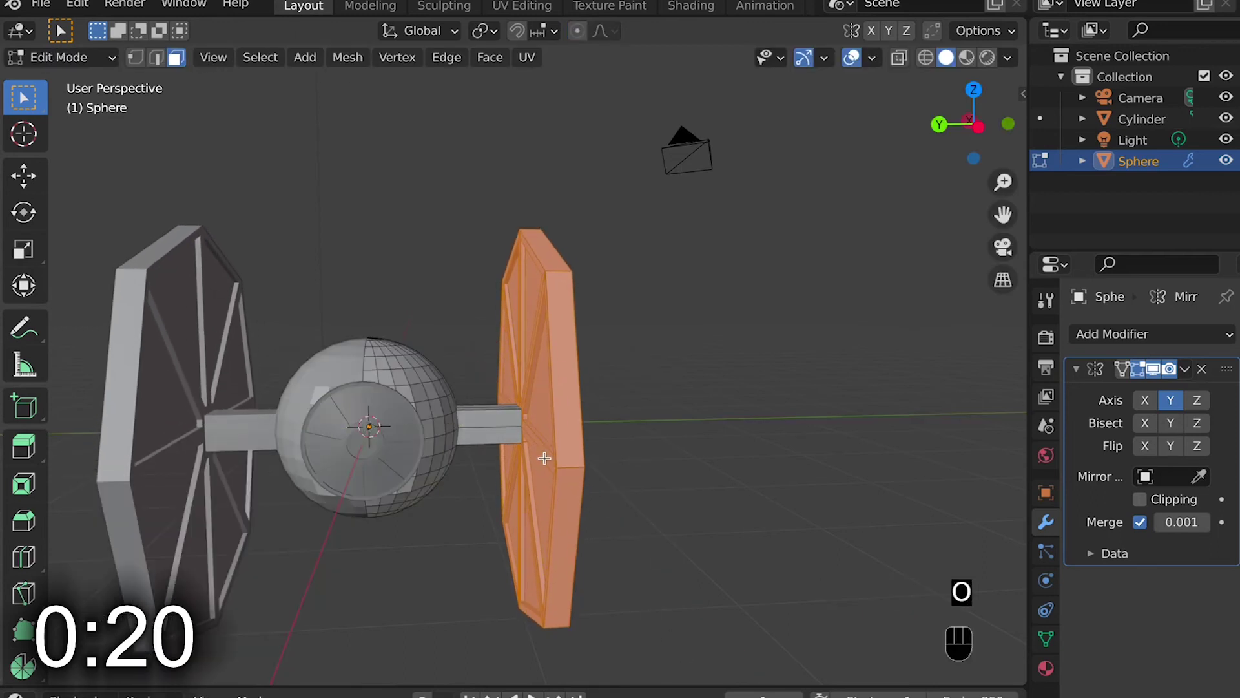
{"action": "key", "text": "g"}
{"action": "key", "text": "y"}
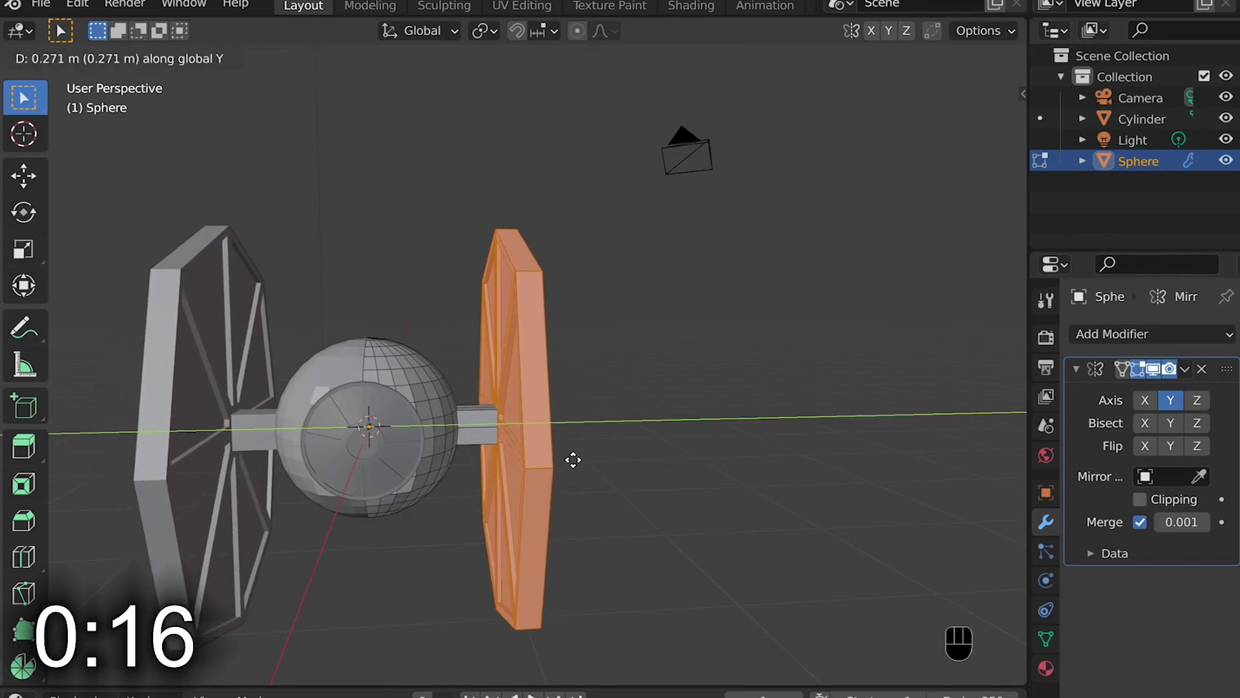
{"action": "left_click", "coordinate": [573, 459]}
{"action": "key", "text": "Tab"}
Select the Sphere object and apply its Mirror modifier
{"action": "middle_click_drag", "start_coordinate": [468, 454], "coordinate": [509, 464]}
{"action": "left_click", "coordinate": [518, 443]}
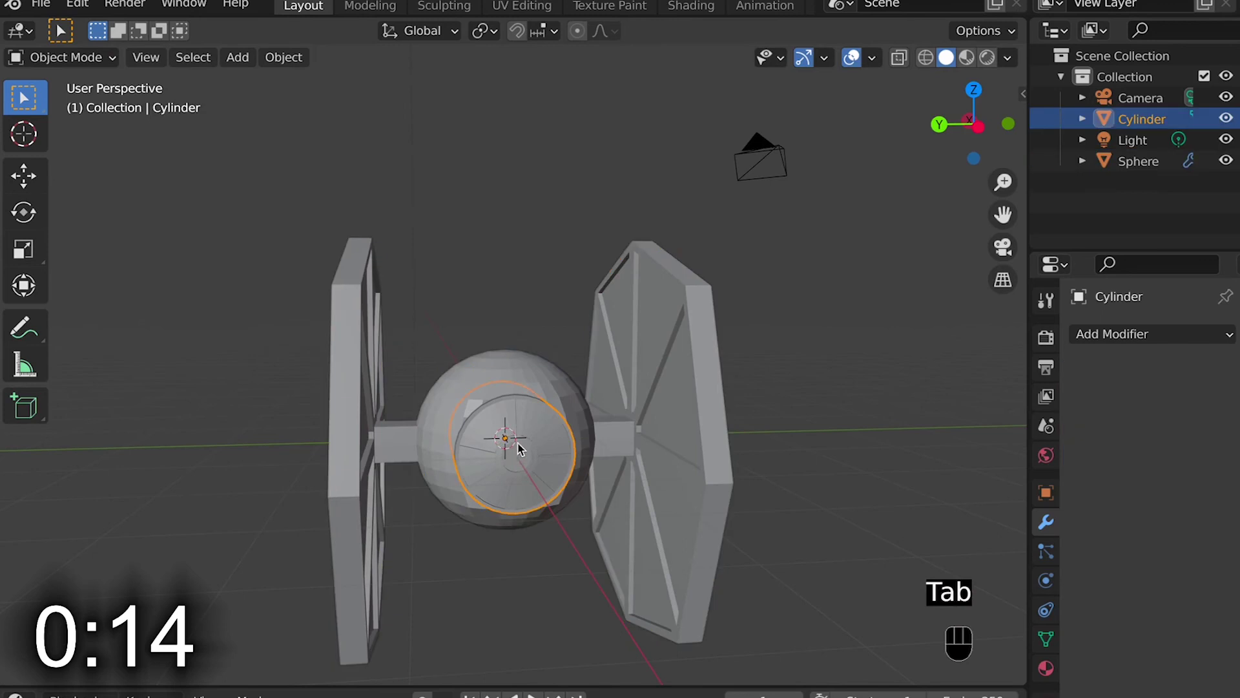
{"action": "left_click", "coordinate": [504, 379]}
{"action": "key", "text": "super+a"}
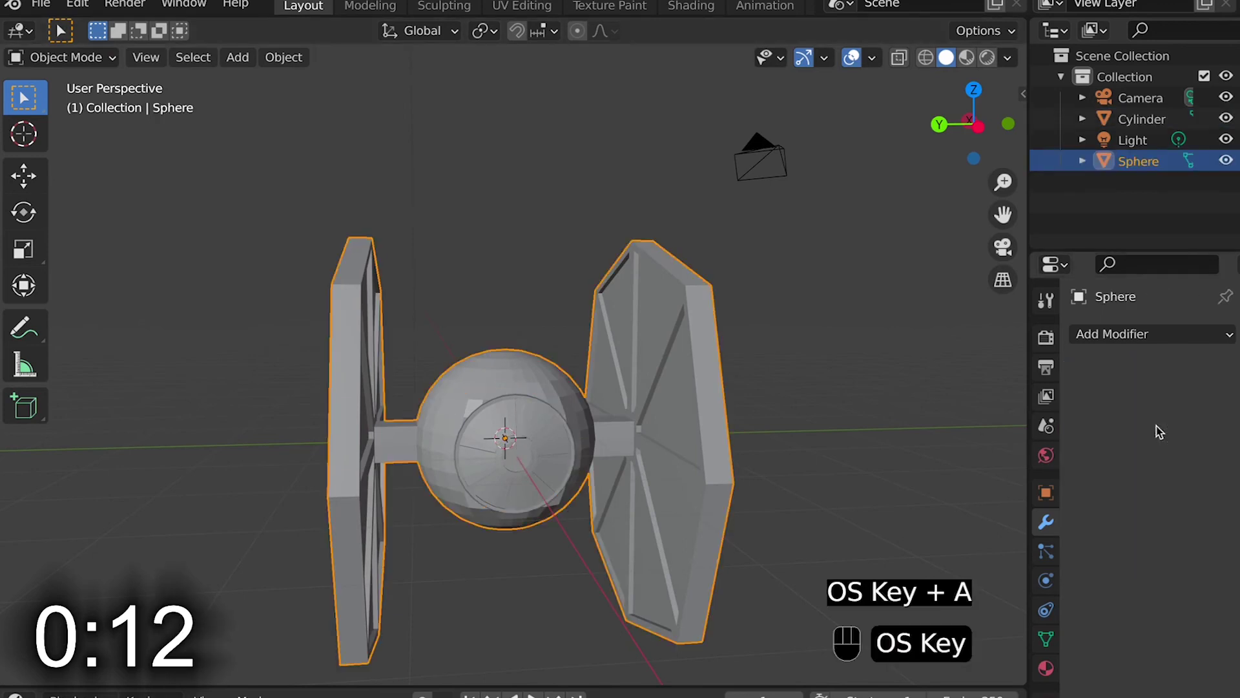
Examine the whole TIE fighter from above and from the front
{"action": "scroll", "coordinate": [410, 520], "scroll_direction": "up", "scroll_amount": 5, "text": "super"}
{"action": "scroll", "coordinate": [410, 518], "scroll_direction": "down", "scroll_amount": 5}
{"action": "scroll", "coordinate": [409, 518], "scroll_direction": "down", "scroll_amount": 5, "text": "super"}
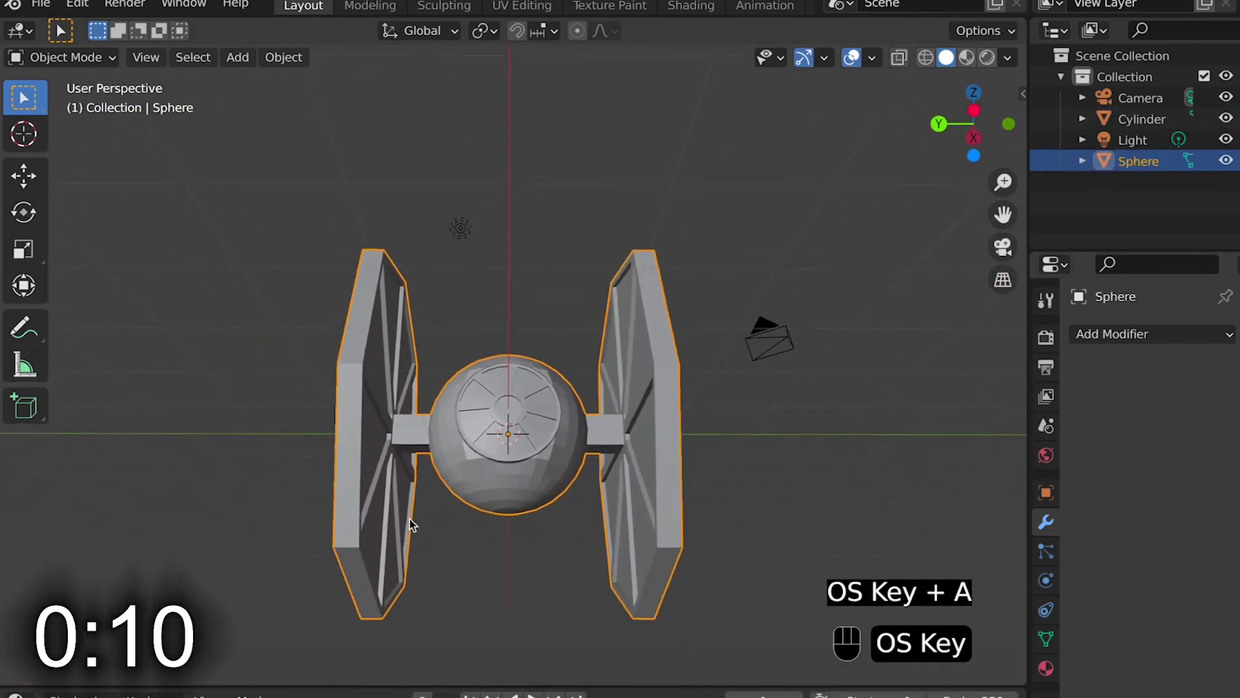
{"action": "scroll", "coordinate": [410, 518], "scroll_direction": "up", "scroll_amount": 5}
{"action": "scroll", "coordinate": [409, 518], "scroll_direction": "right", "scroll_amount": 3}
{"action": "scroll", "coordinate": [410, 518], "scroll_direction": "left", "scroll_amount": 3}
{"action": "scroll", "coordinate": [410, 518], "scroll_direction": "right", "scroll_amount": 3}
{"action": "scroll", "coordinate": [410, 518], "scroll_direction": "left", "scroll_amount": 4}
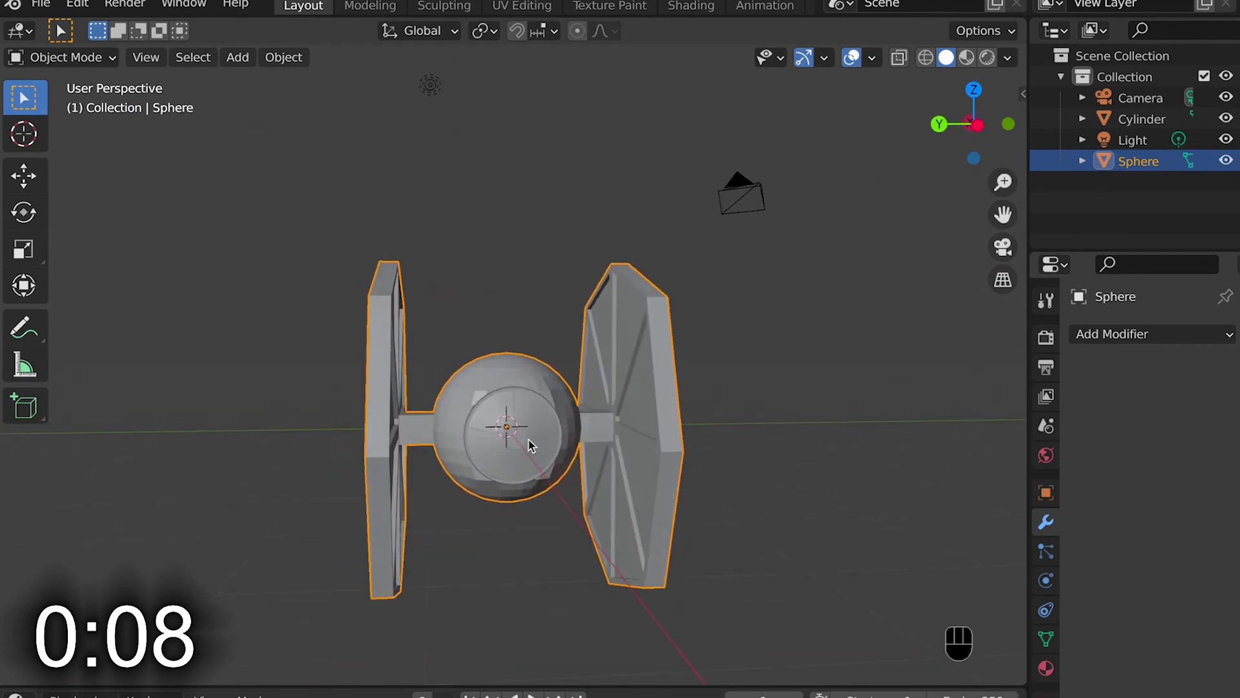
Select the cockpit window cylinder and the Sphere, and join them into the Sphere object
{"action": "left_click", "coordinate": [507, 410]}
{"action": "left_click", "coordinate": [475, 390], "text": "shift"}
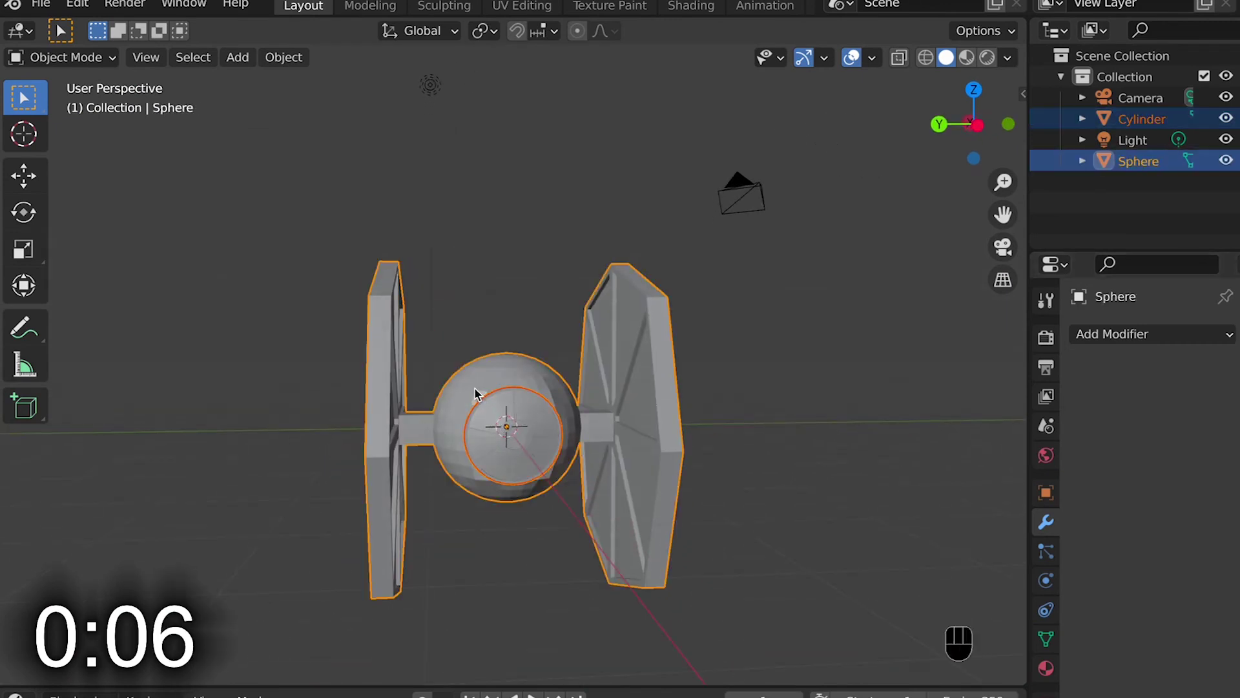
{"action": "key", "text": "super+j"}
Inspect the joined mesh in Edit Mode, clear its face selection, and return to Object Mode
{"action": "key", "text": "Tab"}
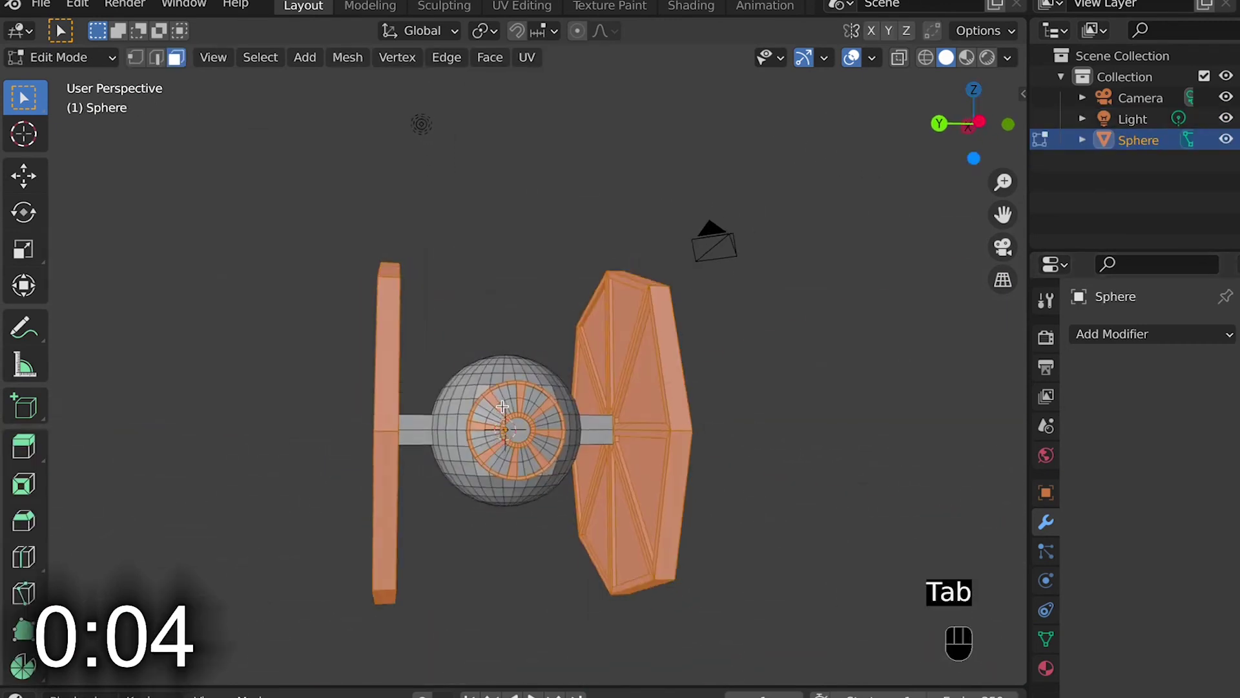
{"action": "scroll", "coordinate": [501, 405], "scroll_direction": "up", "scroll_amount": 3}
{"action": "scroll", "coordinate": [502, 405], "scroll_direction": "right", "scroll_amount": 3}
{"action": "scroll", "coordinate": [501, 405], "scroll_direction": "up", "scroll_amount": 5, "text": "super"}
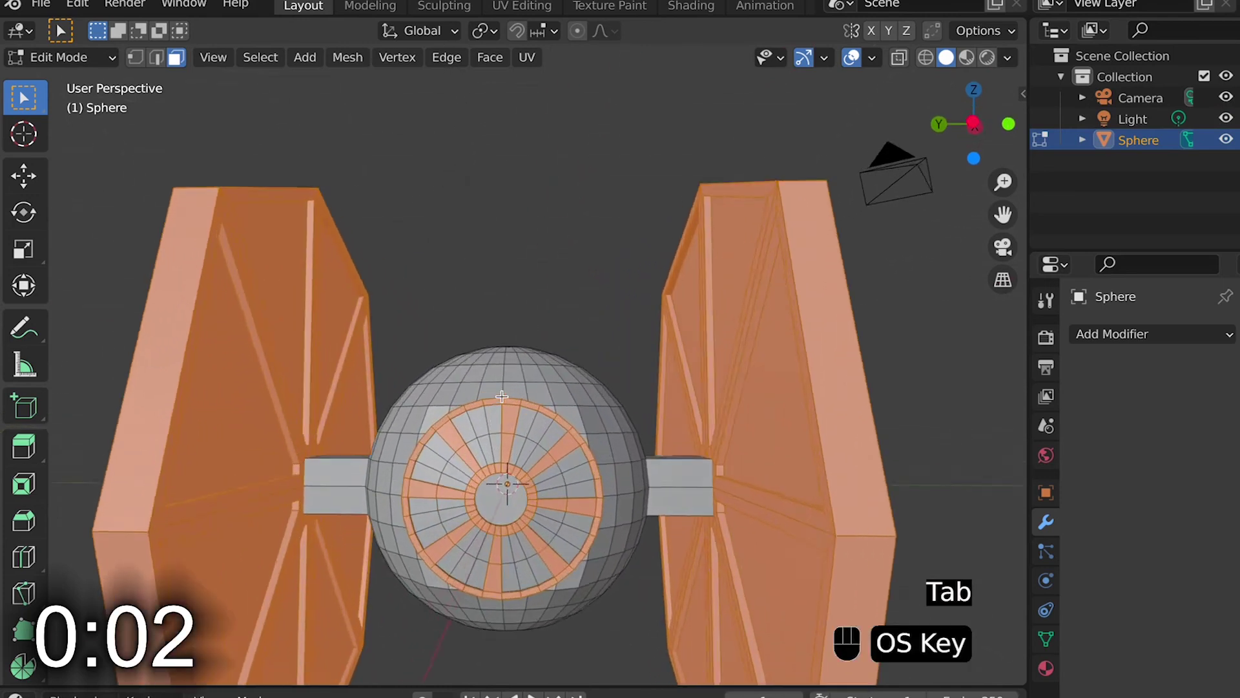
{"action": "left_click", "coordinate": [513, 310]}
{"action": "key", "text": "Tab"}
{"action": "scroll", "coordinate": [513, 303], "scroll_direction": "down", "scroll_amount": 3, "text": "super"}
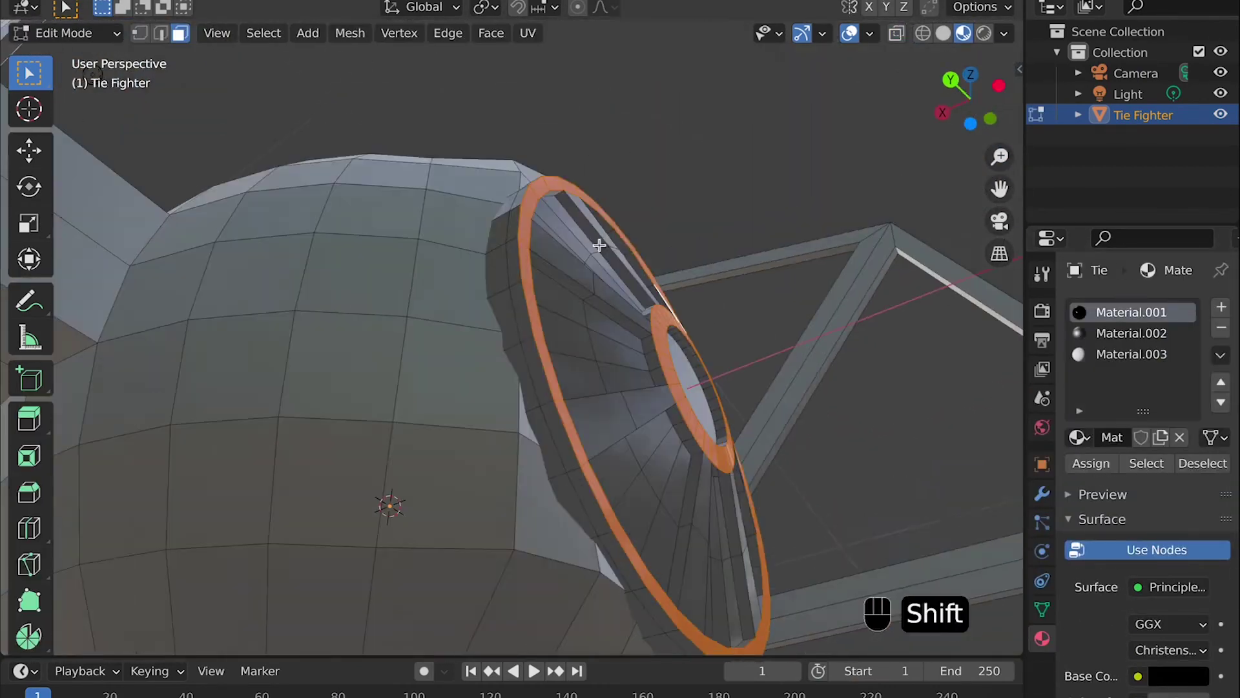
{"action": "key", "text": "Tab"}
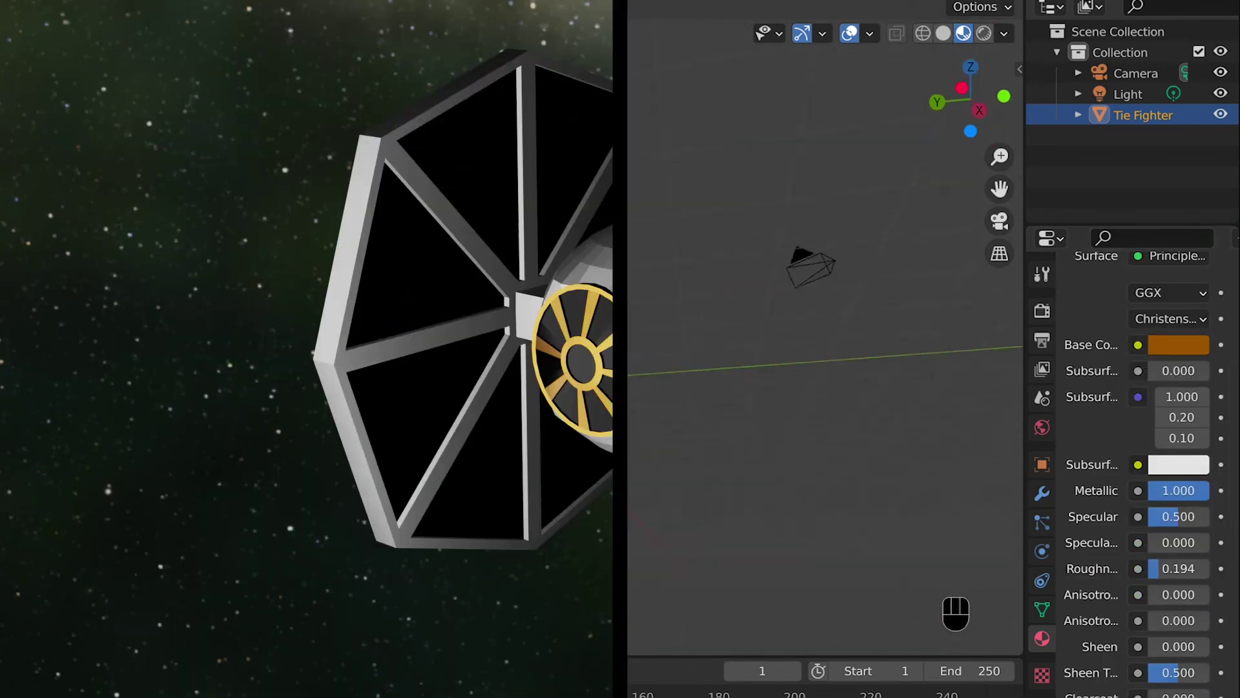